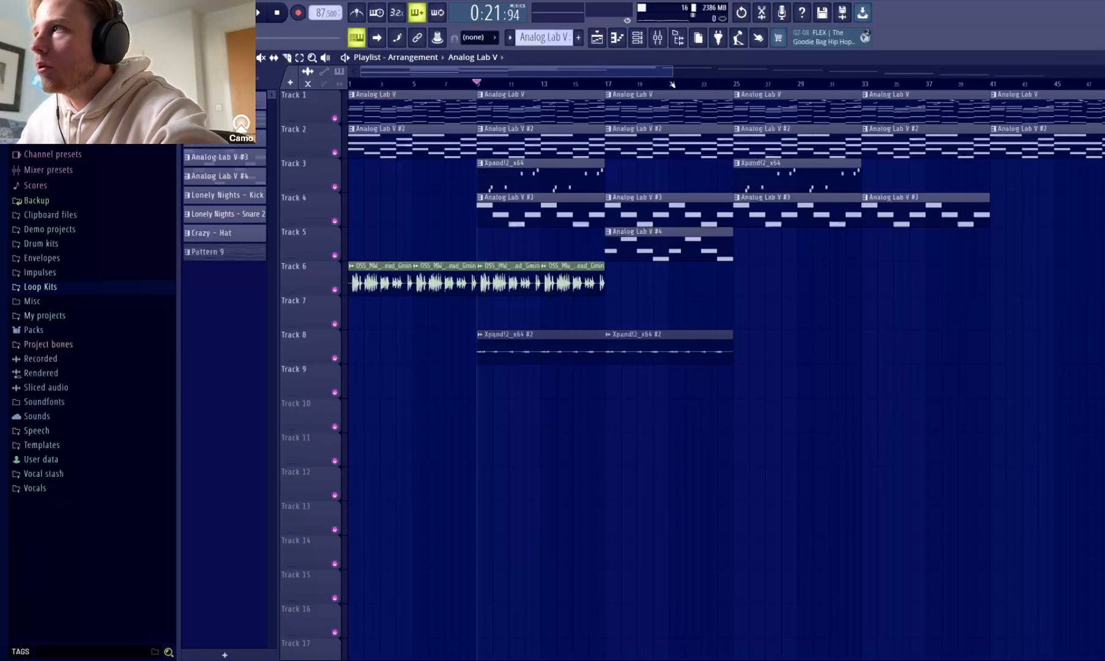
Play back the arrangement in the playlist to hear its layered sections.
{"action": "left_click_drag", "start_coordinate": [669, 71], "coordinate": [672, 79]}
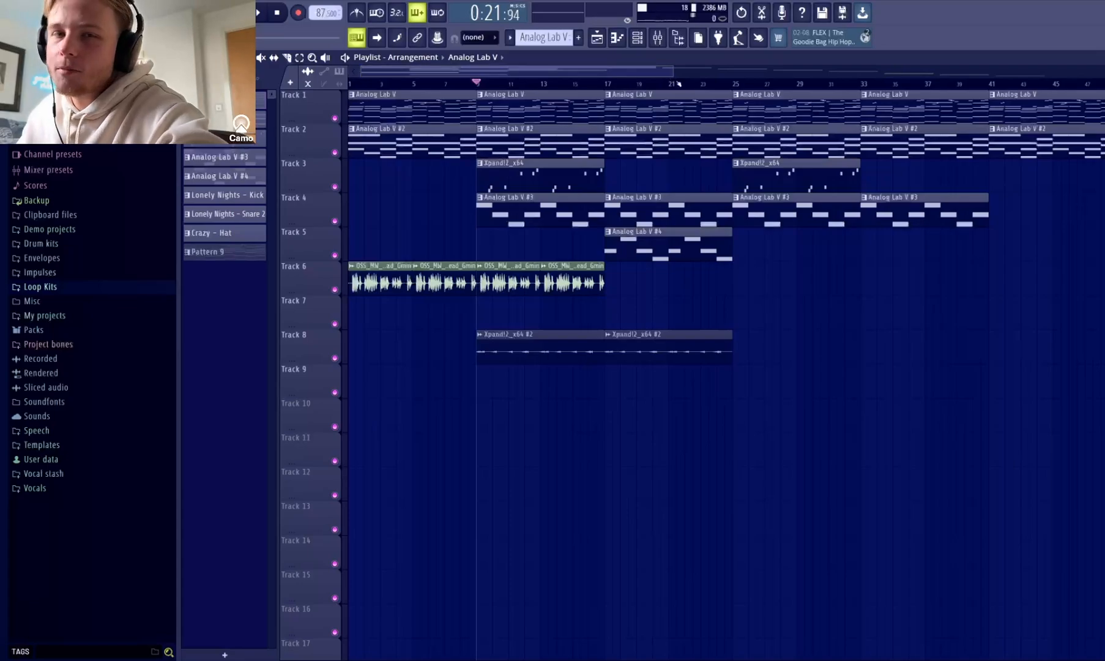
{"action": "left_click_drag", "start_coordinate": [669, 73], "coordinate": [647, 84]}
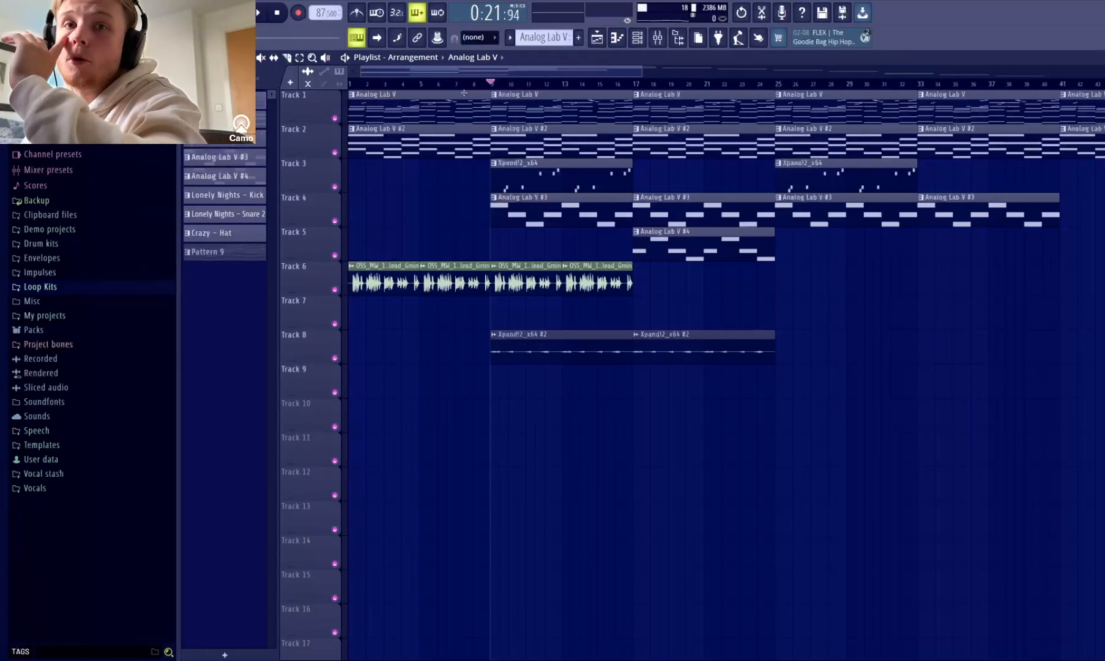
{"action": "left_click", "coordinate": [660, 86]}
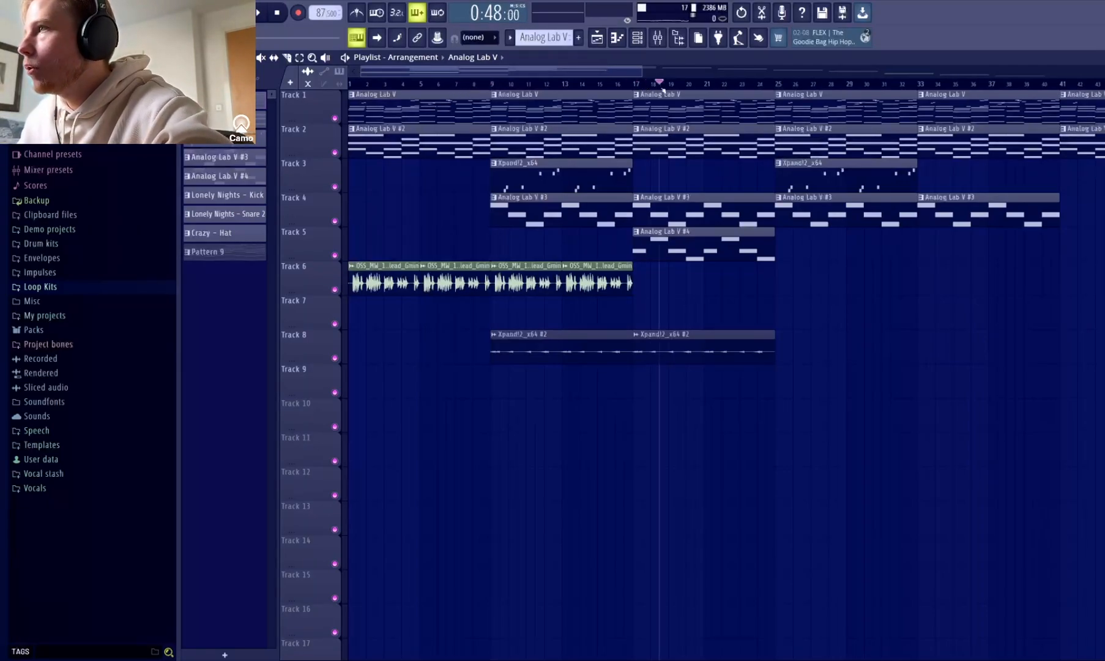
{"action": "key", "text": "space"}
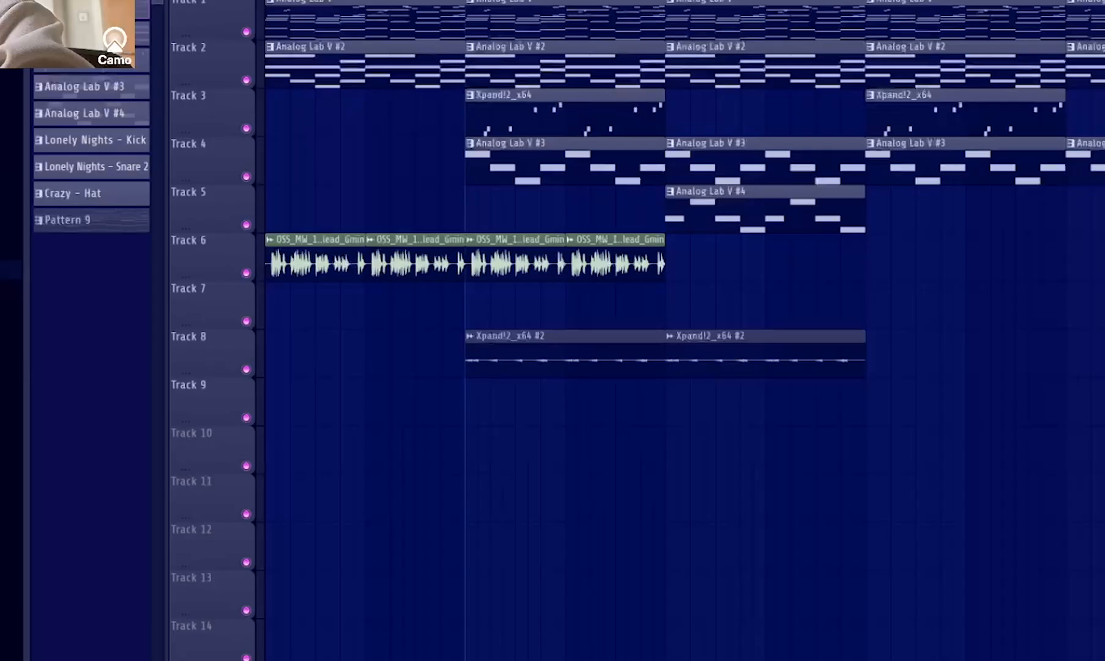
{"action": "key", "text": "space"}
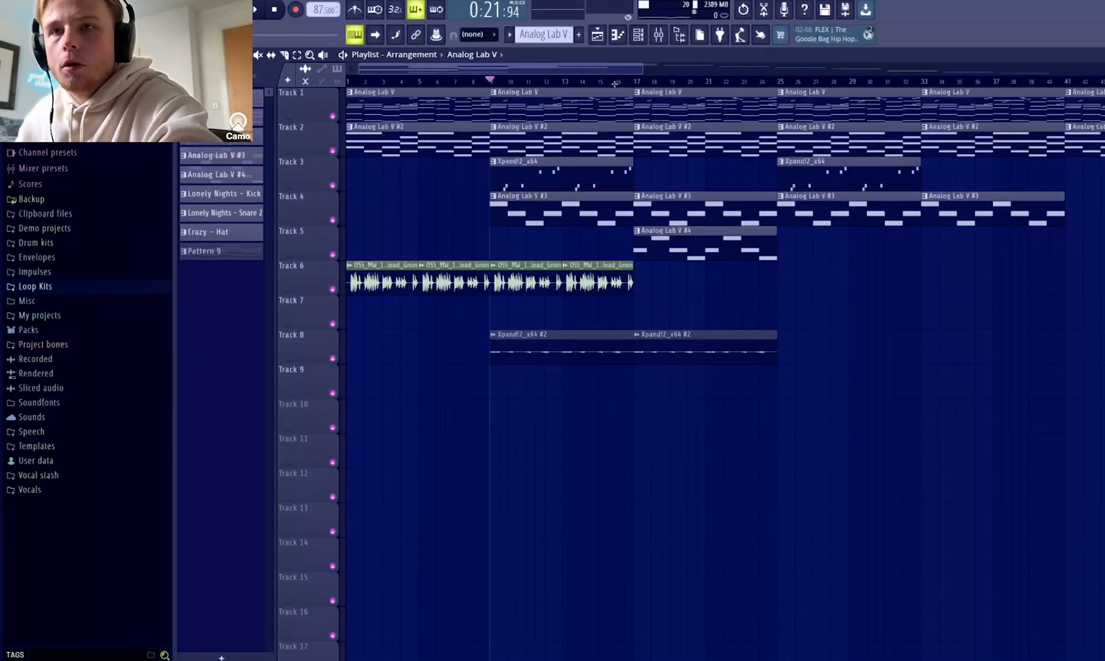
Open the first Analog Lab V clip on Track 1 in the piano roll and play through to bar 8.
{"action": "scroll", "coordinate": [577, 80], "scroll_direction": "up", "scroll_amount": 4}
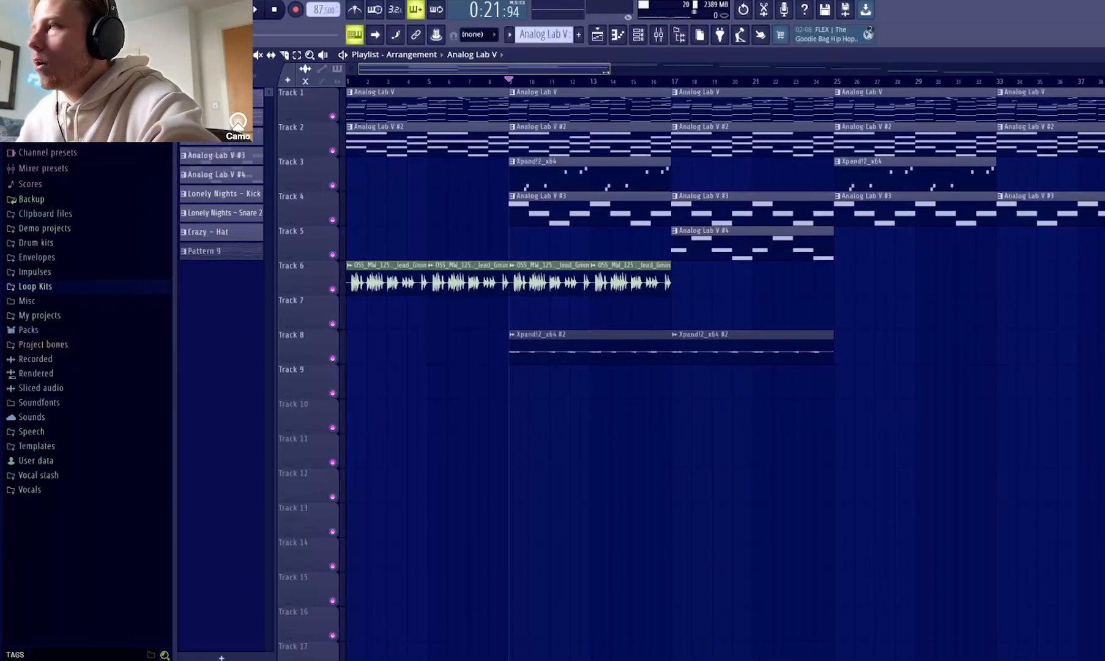
{"action": "left_click_drag", "start_coordinate": [531, 83], "coordinate": [358, 89]}
{"action": "double_click", "coordinate": [365, 91]}
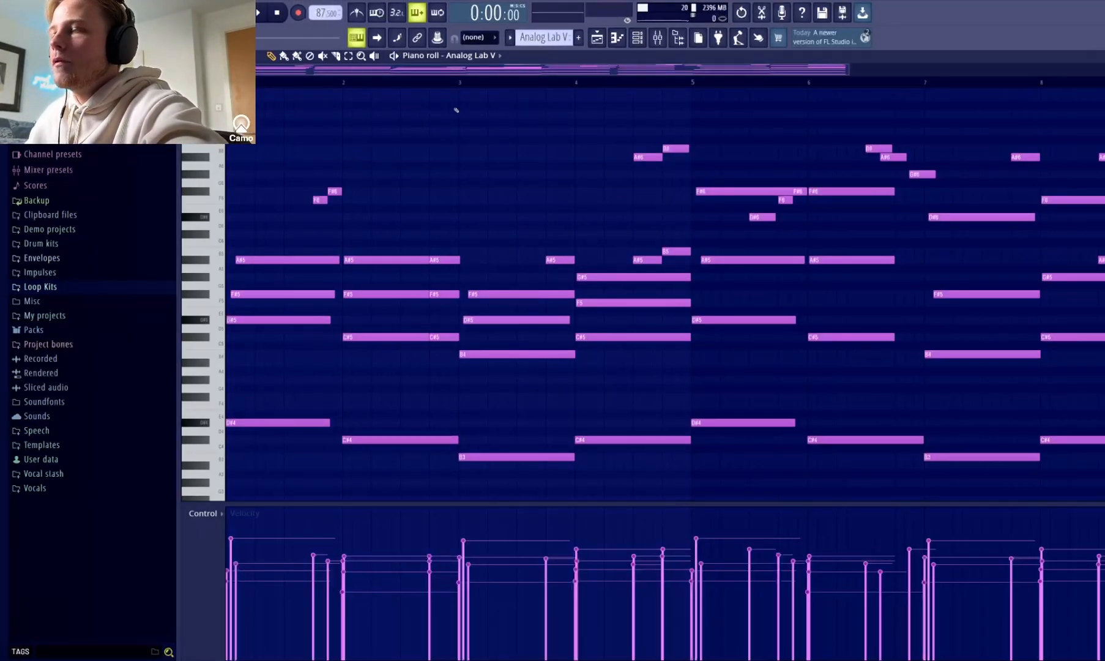
{"action": "key", "text": "space"}
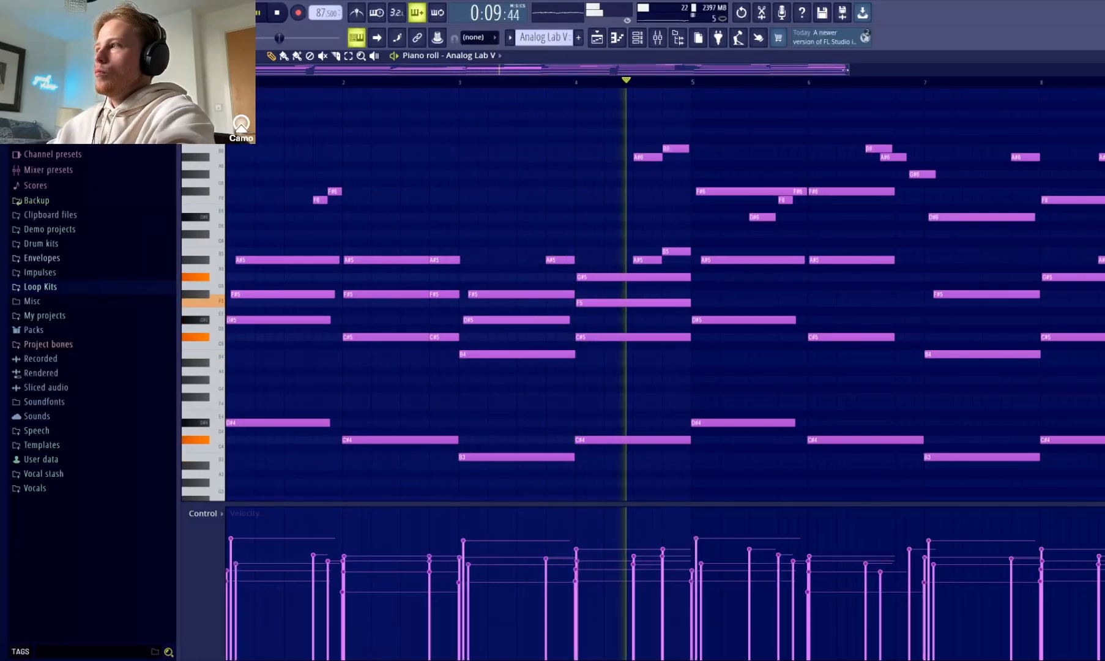
{"action": "left_click_drag", "start_coordinate": [847, 69], "coordinate": [939, 69]}
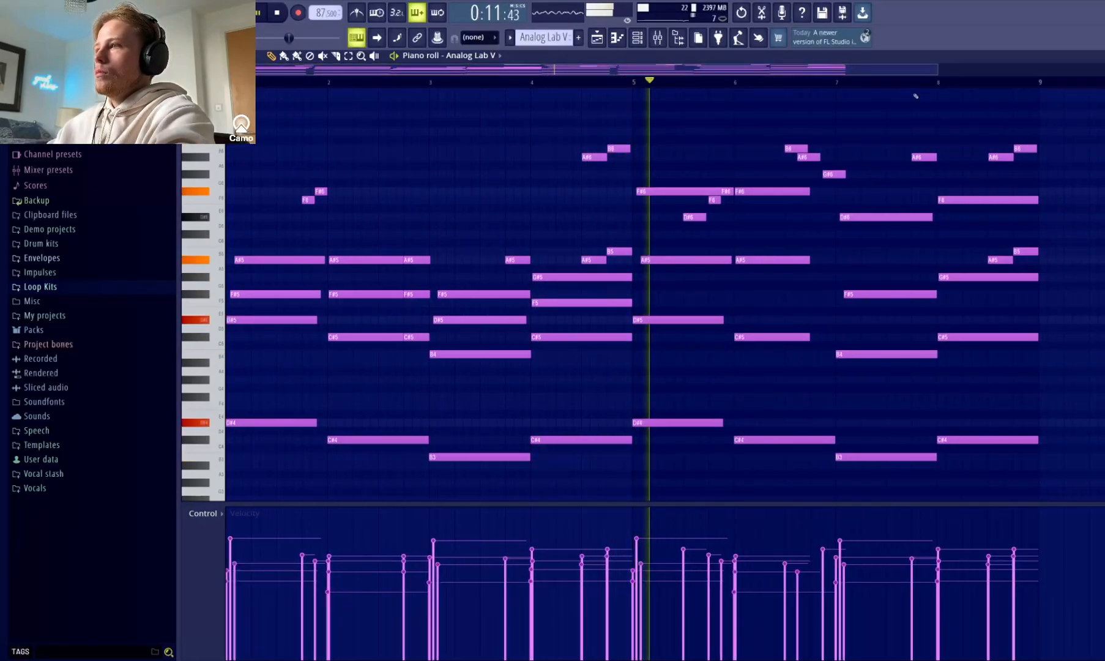
{"action": "scroll", "coordinate": [835, 147], "scroll_direction": "down", "scroll_amount": 1}
{"action": "scroll", "coordinate": [834, 148], "scroll_direction": "down", "scroll_amount": 3}
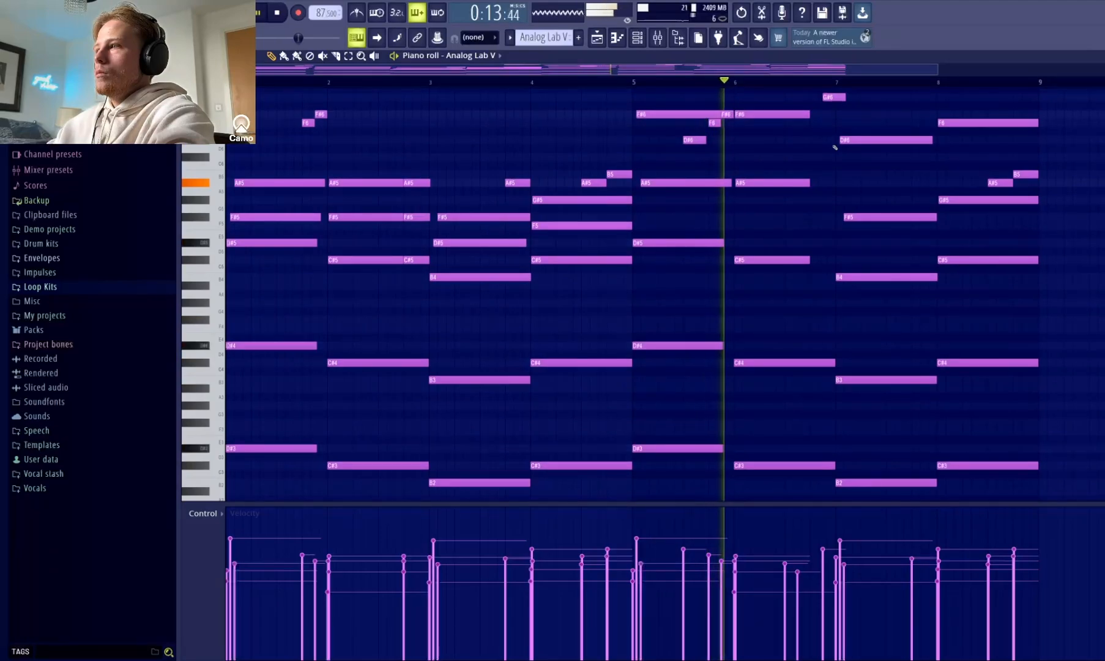
{"action": "scroll", "coordinate": [835, 148], "scroll_direction": "up", "scroll_amount": 4}
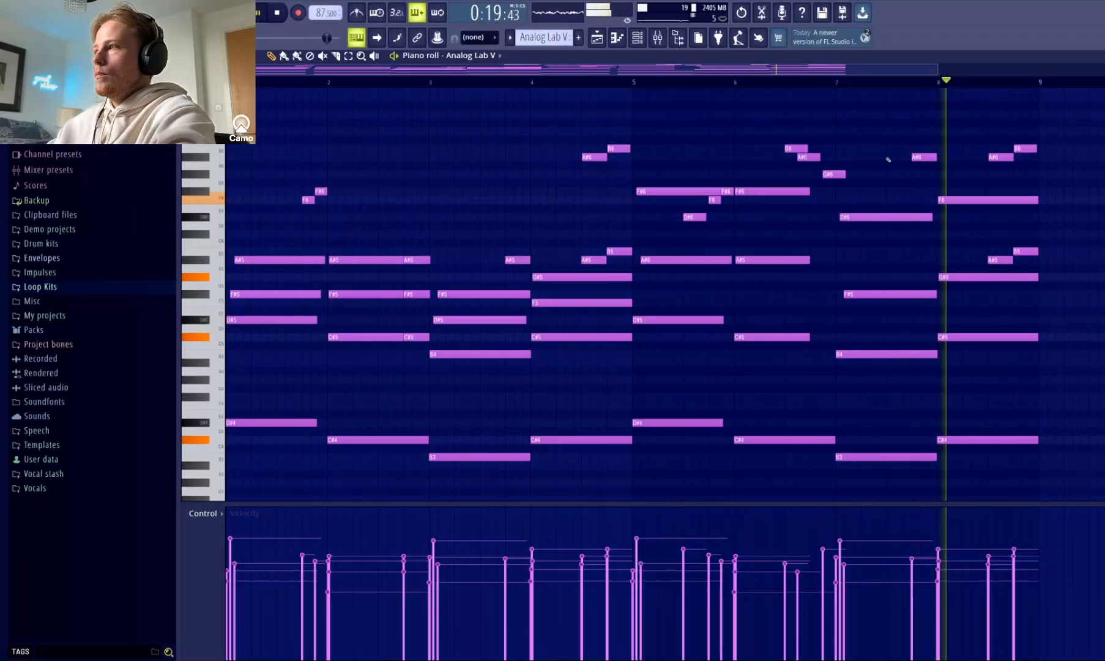
{"action": "key", "text": "space"}
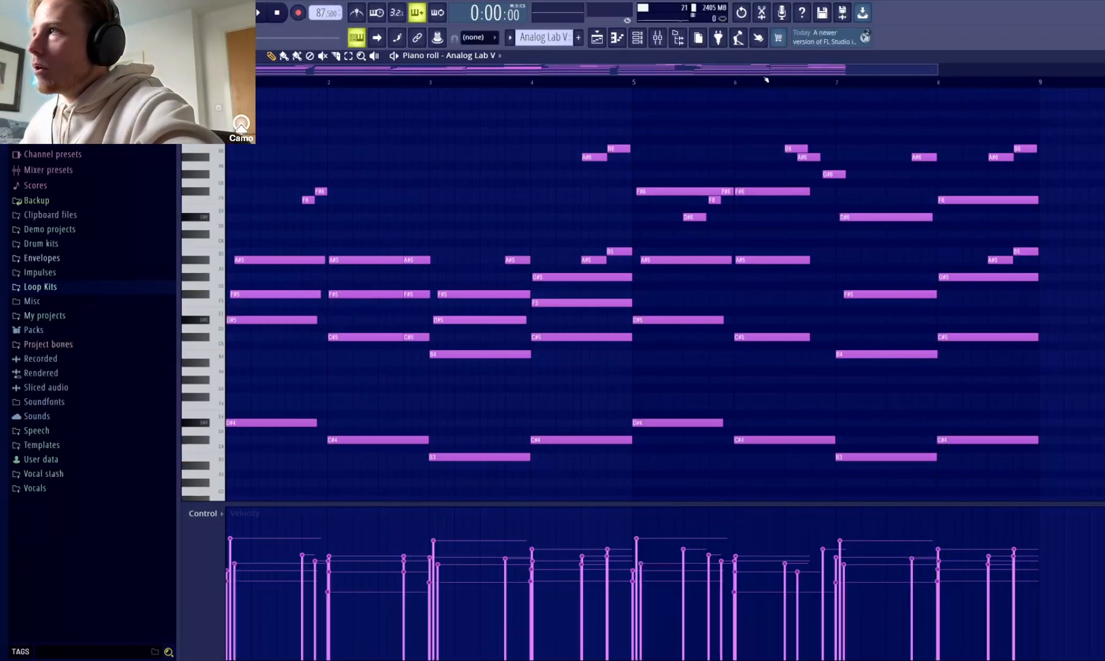
Examine the Analog Lab V chords in the opening bars and play the high melody notes at the end of bar 4.
{"action": "left_click_drag", "start_coordinate": [935, 69], "coordinate": [710, 68]}
{"action": "scroll", "coordinate": [341, 291], "scroll_direction": "down", "scroll_amount": 3}
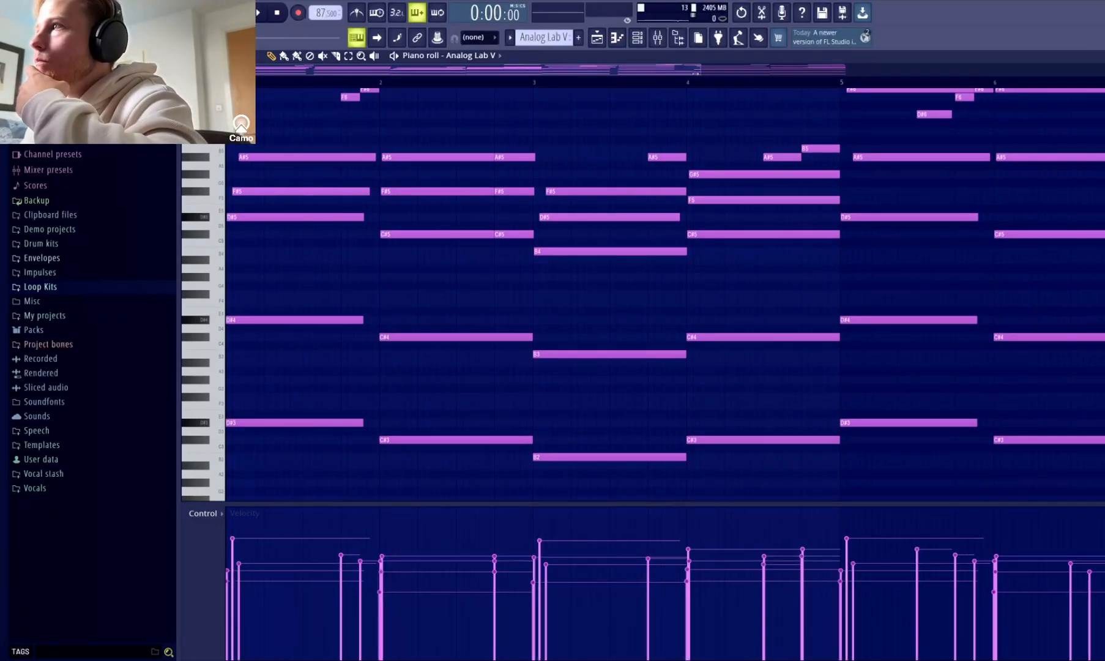
{"action": "left_click_drag", "start_coordinate": [696, 67], "coordinate": [535, 68]}
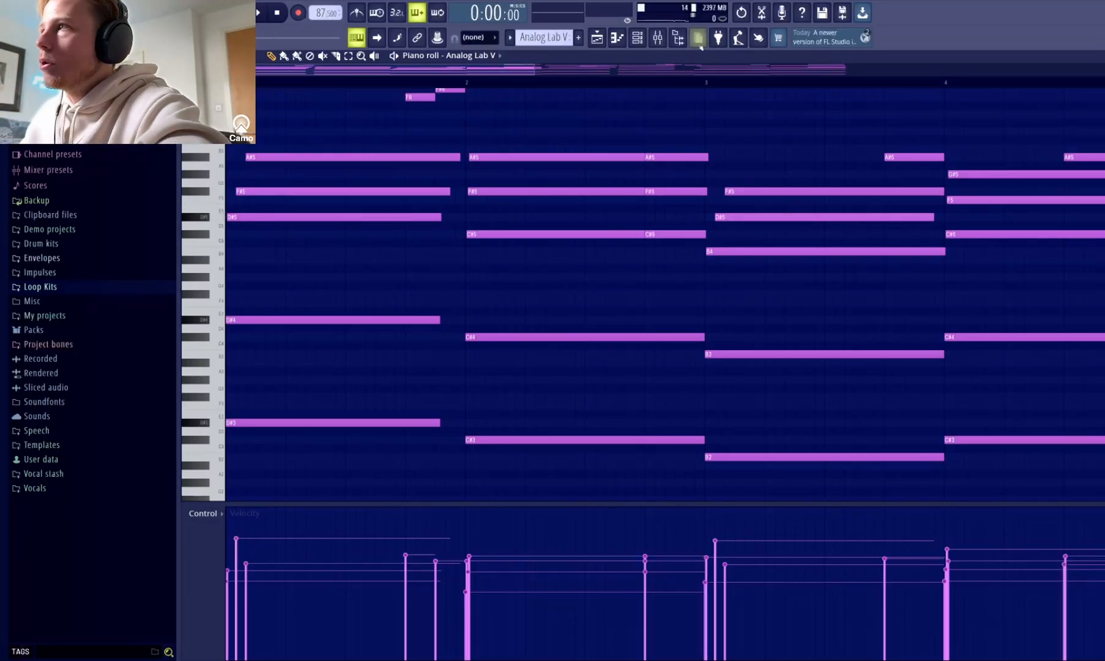
{"action": "left_click_drag", "start_coordinate": [533, 69], "coordinate": [808, 117]}
{"action": "scroll", "coordinate": [510, 195], "scroll_direction": "up", "scroll_amount": 3}
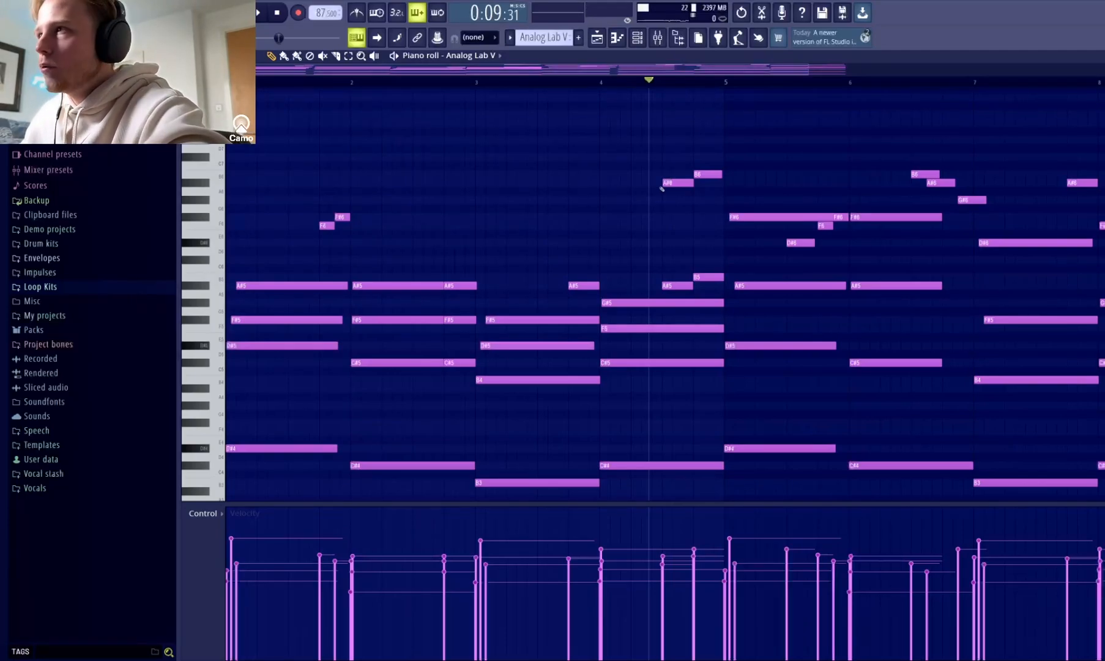
{"action": "key", "text": "space"}
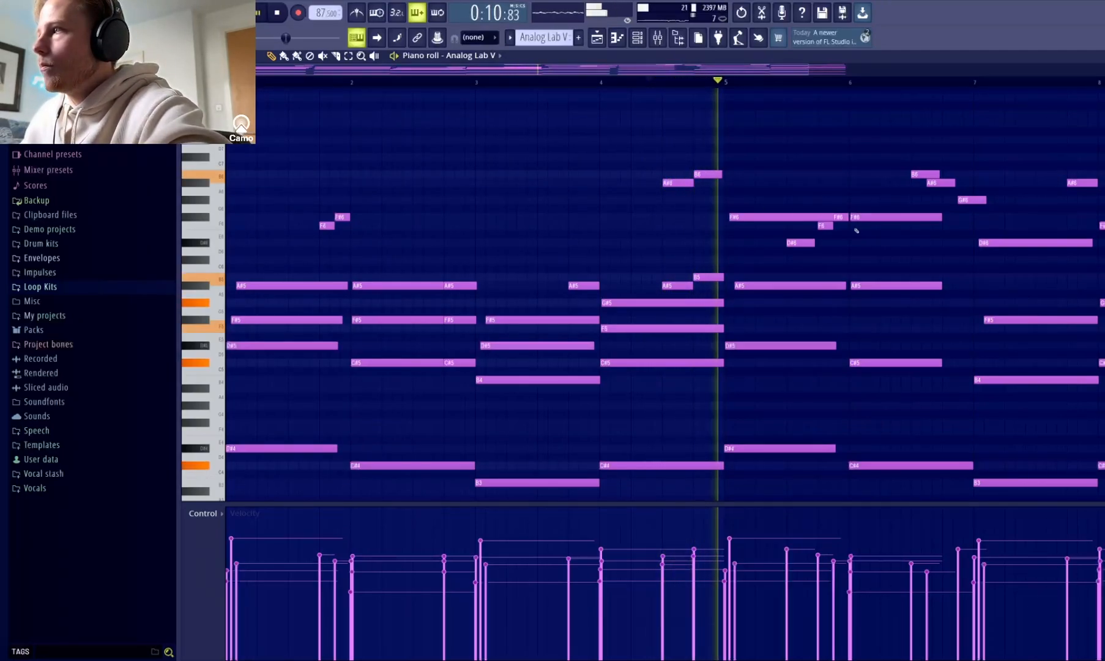
{"action": "key", "text": "space"}
Play the descending high melody notes from bar 6 into bar 7 of the Analog Lab V pattern.
{"action": "left_click_drag", "start_coordinate": [809, 71], "coordinate": [613, 73]}
{"action": "scroll", "coordinate": [560, 229], "scroll_direction": "down", "scroll_amount": 3}
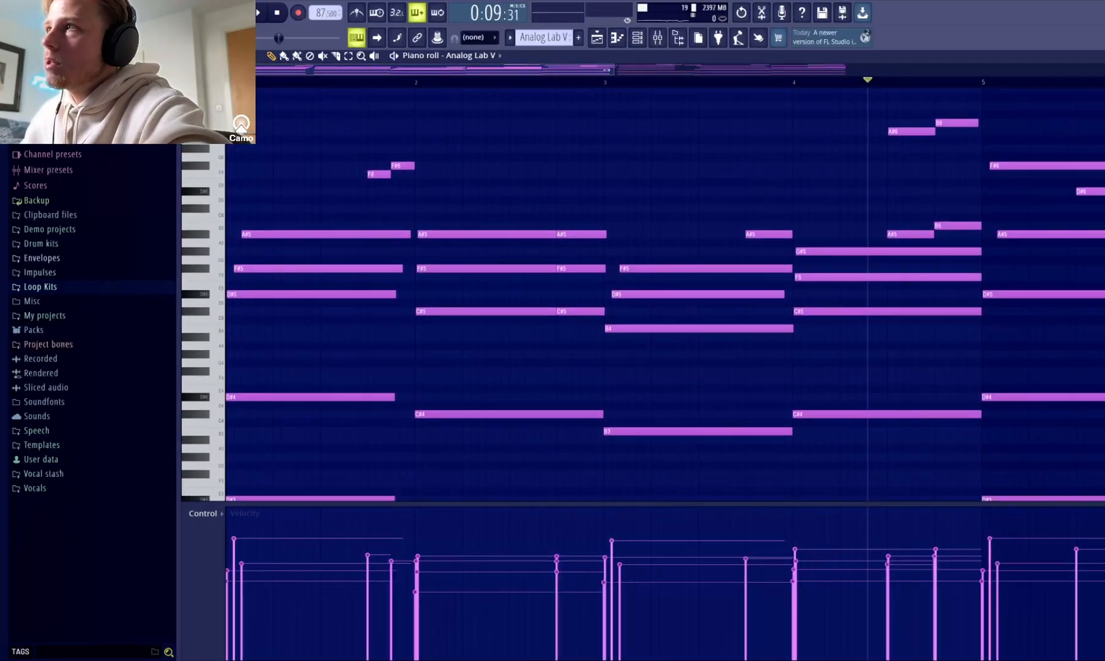
{"action": "left_click_drag", "start_coordinate": [607, 70], "coordinate": [831, 73]}
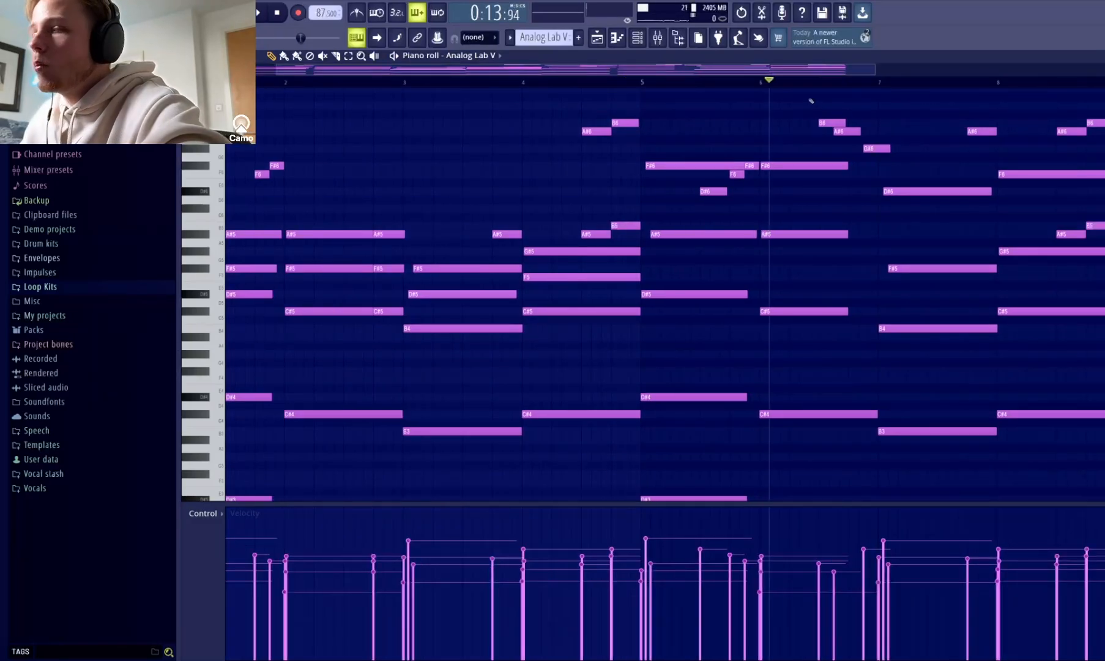
{"action": "left_click_drag", "start_coordinate": [795, 80], "coordinate": [792, 91]}
{"action": "key", "text": "space"}
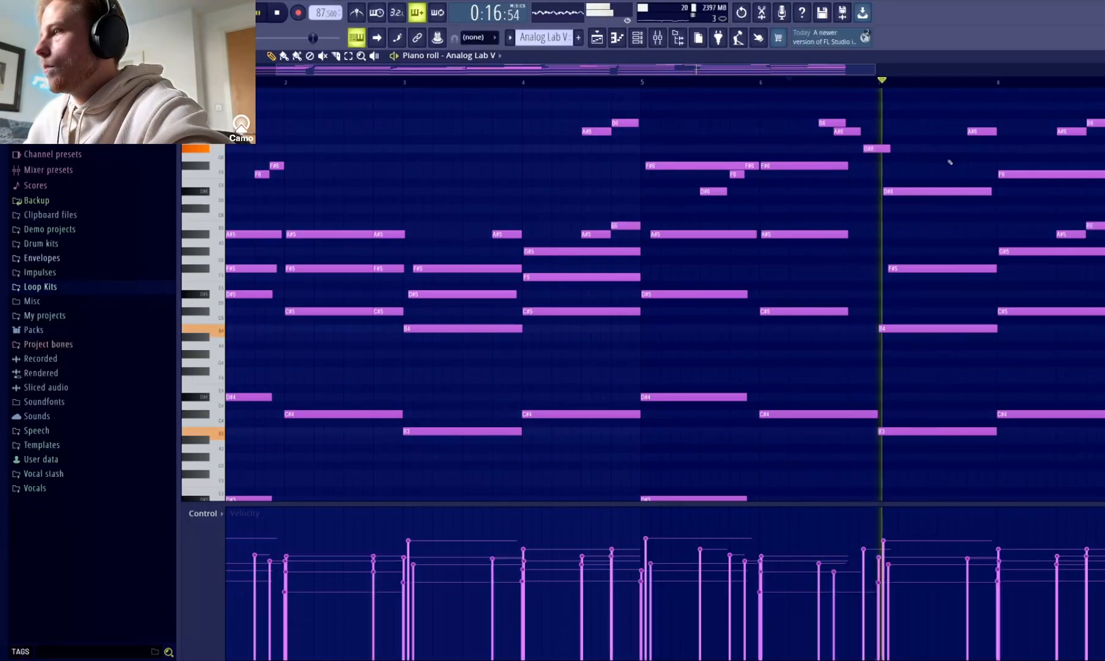
{"action": "key", "text": "space"}
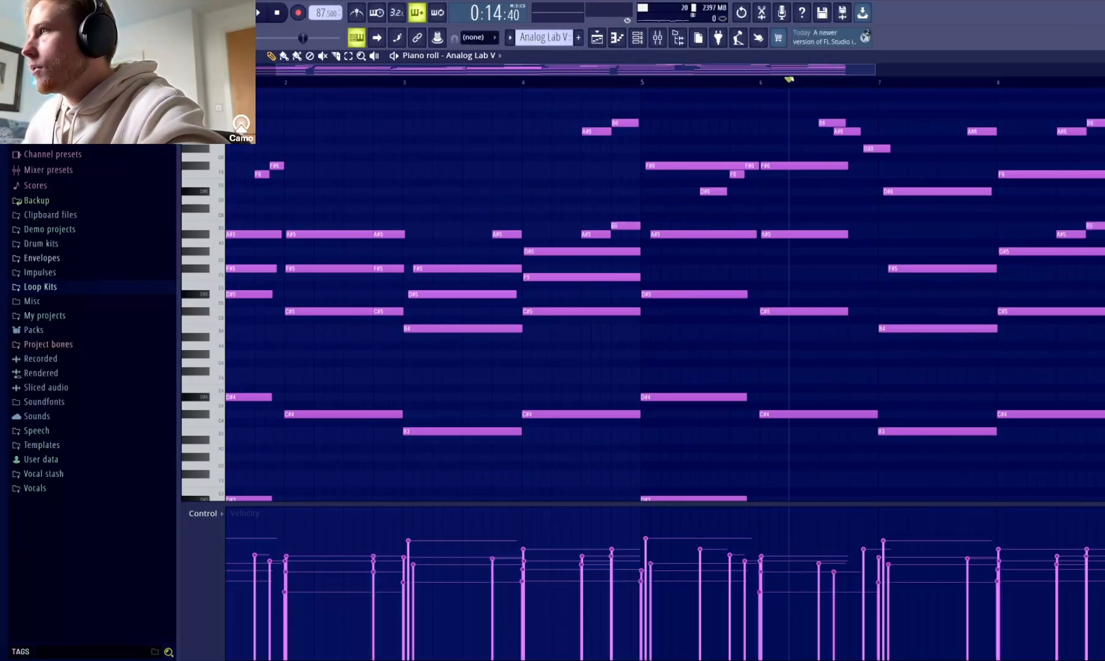
Open the Analog Lab V #2 pattern in the piano roll and play its first four chords.
{"action": "scroll", "coordinate": [857, 178], "scroll_direction": "right", "scroll_amount": 2}
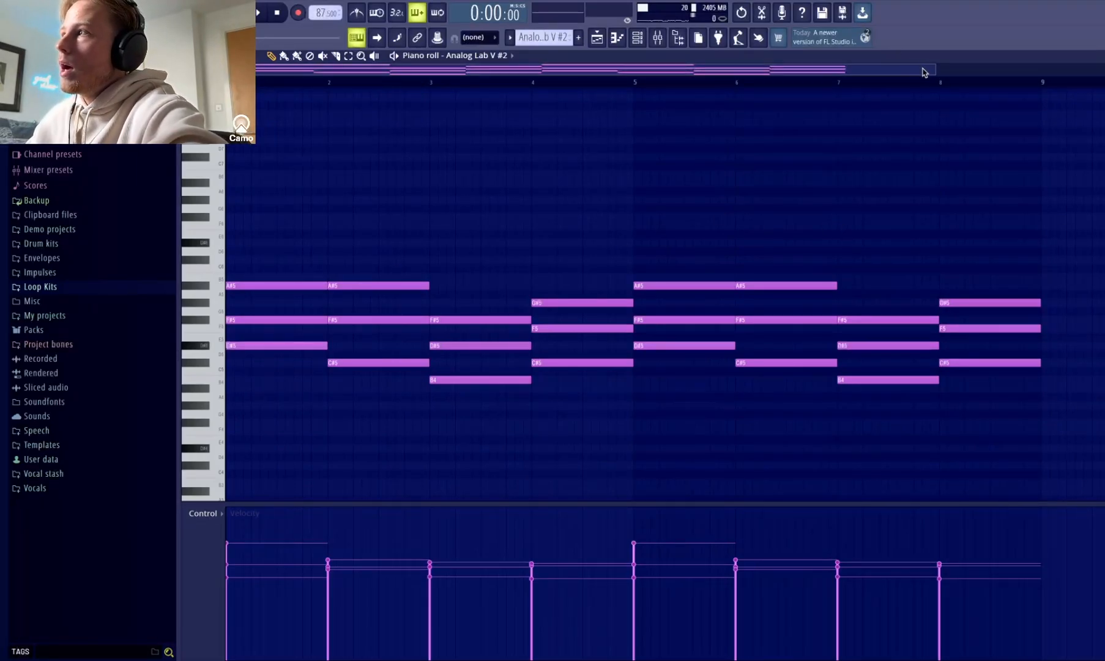
{"action": "left_click_drag", "start_coordinate": [934, 72], "coordinate": [664, 123]}
{"action": "scroll", "coordinate": [658, 153], "scroll_direction": "down", "scroll_amount": 1}
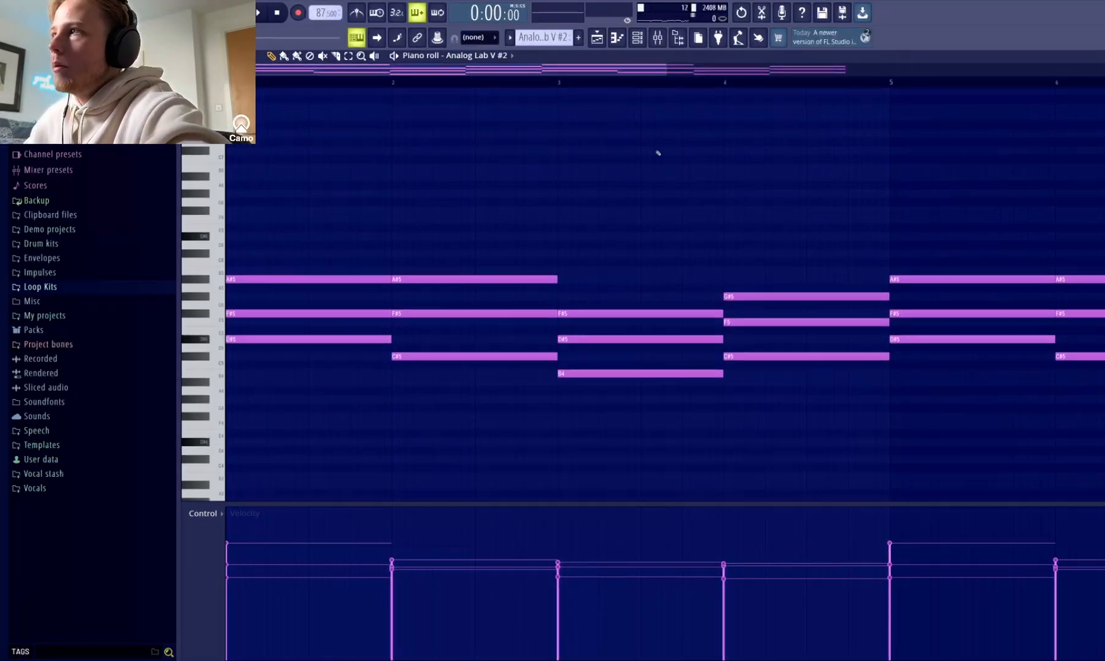
{"action": "scroll", "coordinate": [659, 153], "scroll_direction": "down", "scroll_amount": 3}
{"action": "key", "text": "space"}
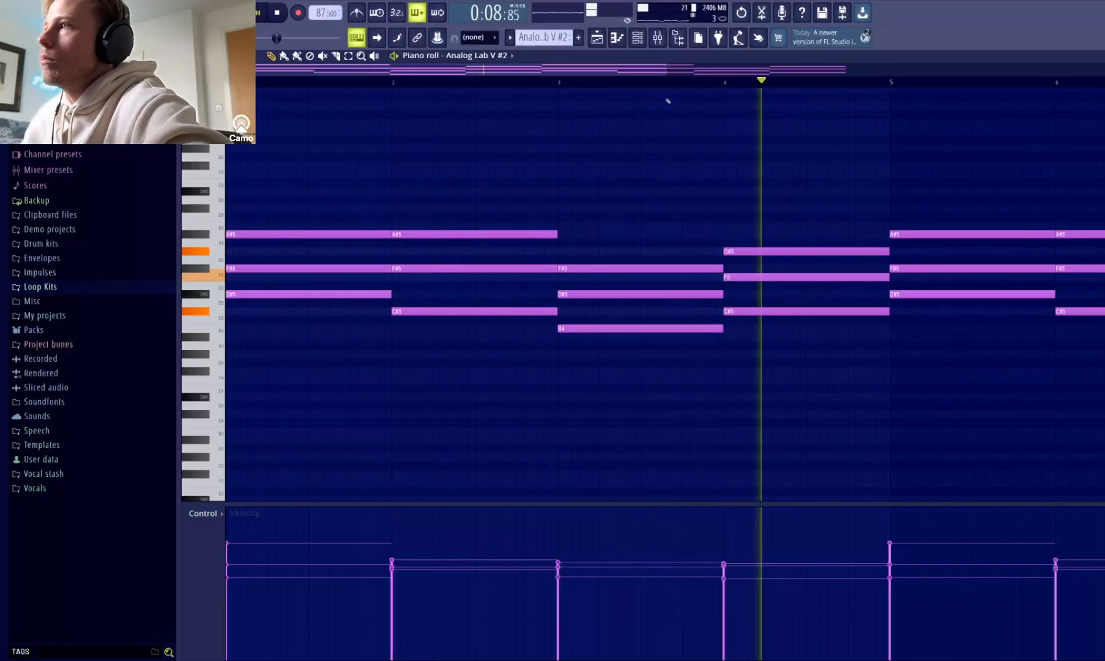
{"action": "key", "text": "space"}
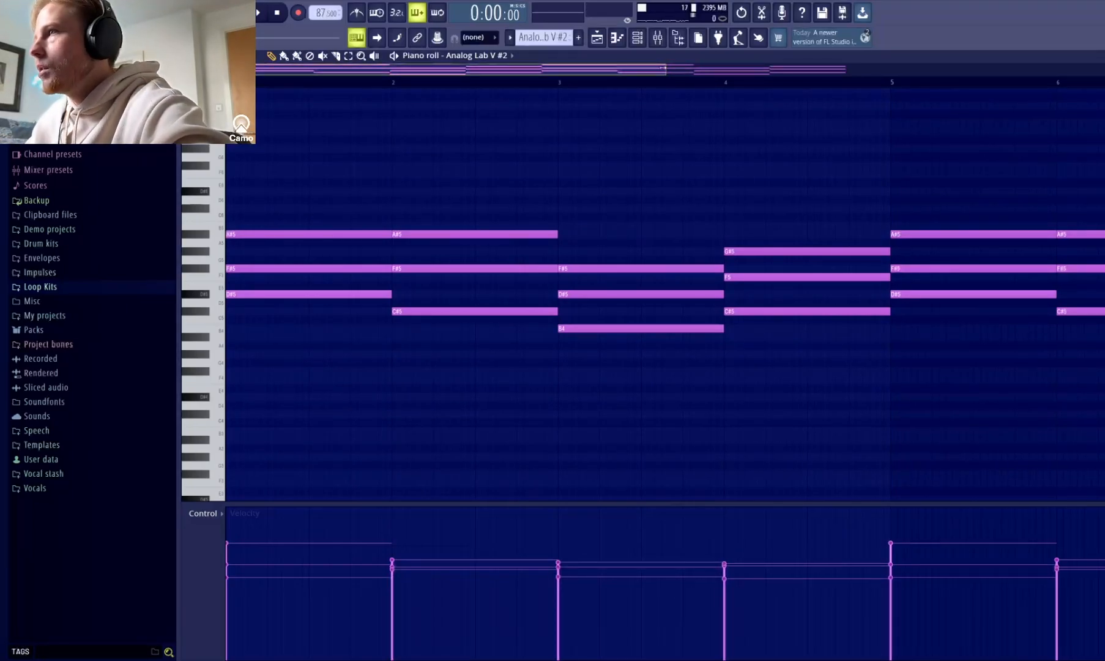
Open the Xpand!2_x64 pattern in the piano roll and play its short accent notes.
{"action": "scroll", "coordinate": [685, 72], "scroll_direction": "down", "scroll_amount": 1}
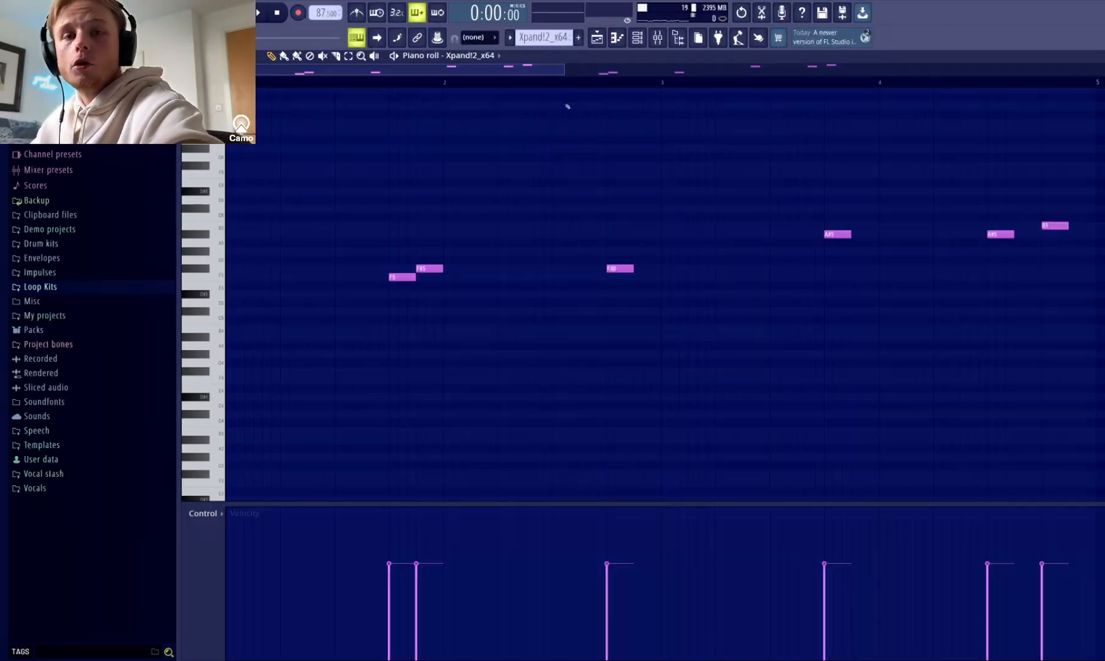
{"action": "left_click_drag", "start_coordinate": [560, 65], "coordinate": [537, 66]}
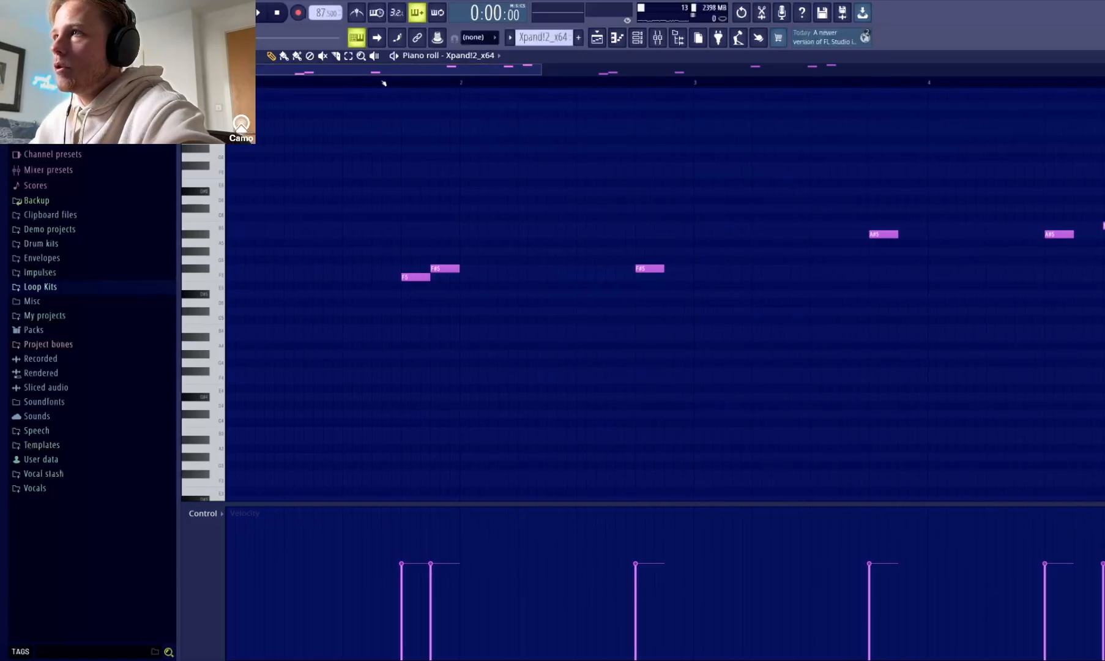
{"action": "left_click", "coordinate": [368, 81]}
{"action": "key", "text": "space"}
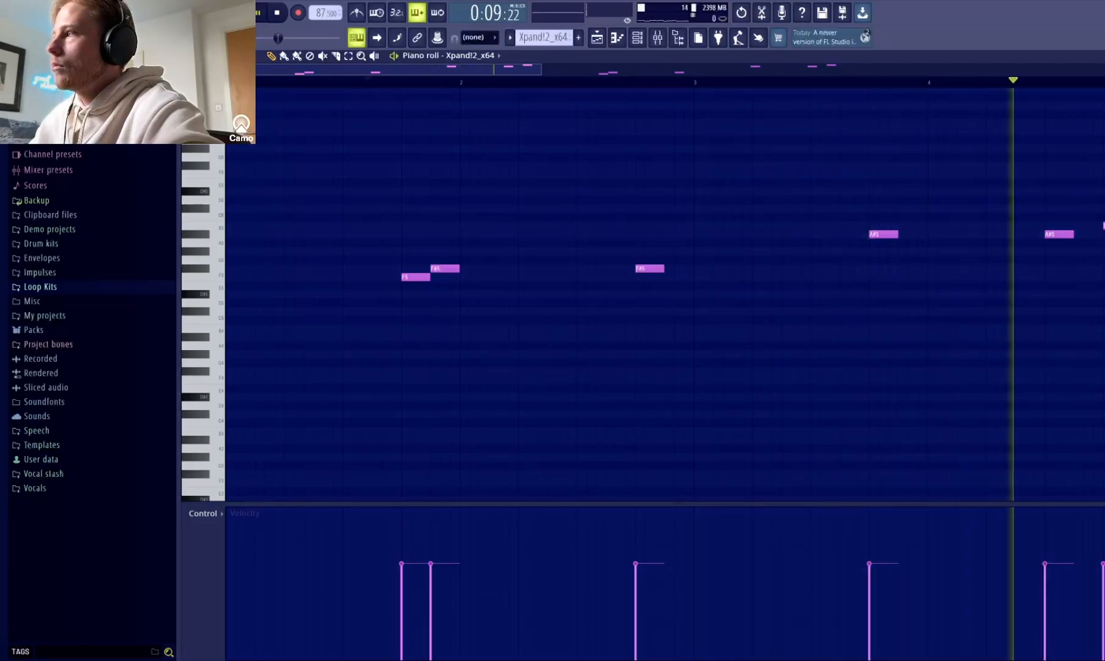
Return to the playlist, isolate Tracks 1 and 3, and play them together from bar 9.
{"action": "key", "text": "F5"}
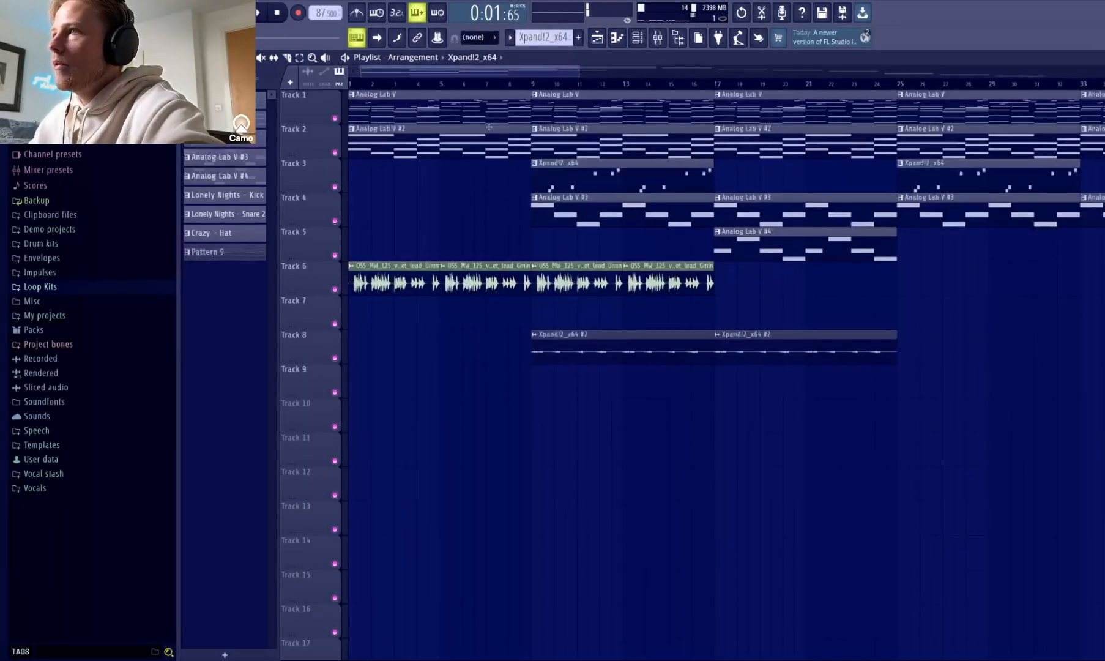
{"action": "left_click", "coordinate": [336, 118]}
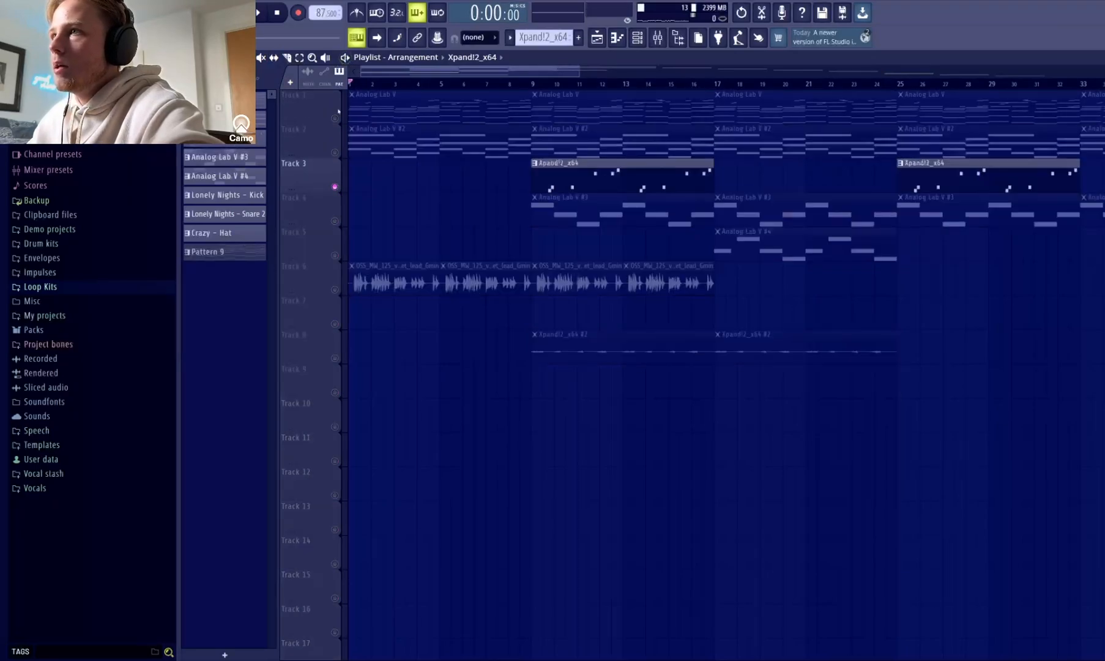
{"action": "left_click", "coordinate": [335, 117]}
{"action": "left_click", "coordinate": [532, 84]}
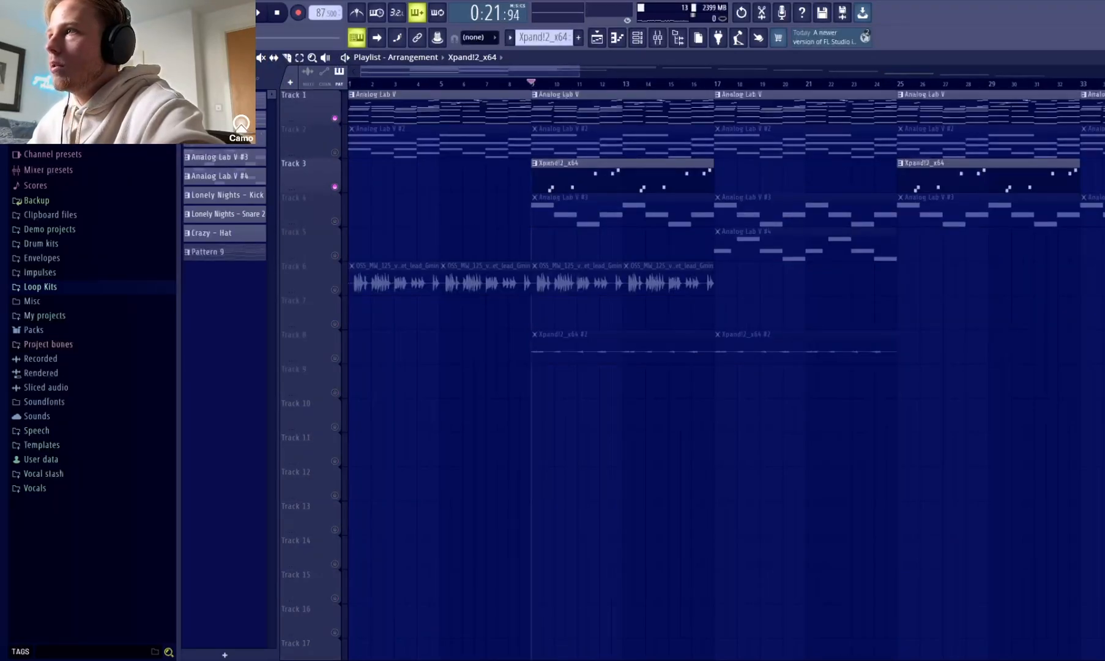
{"action": "key", "text": "space"}
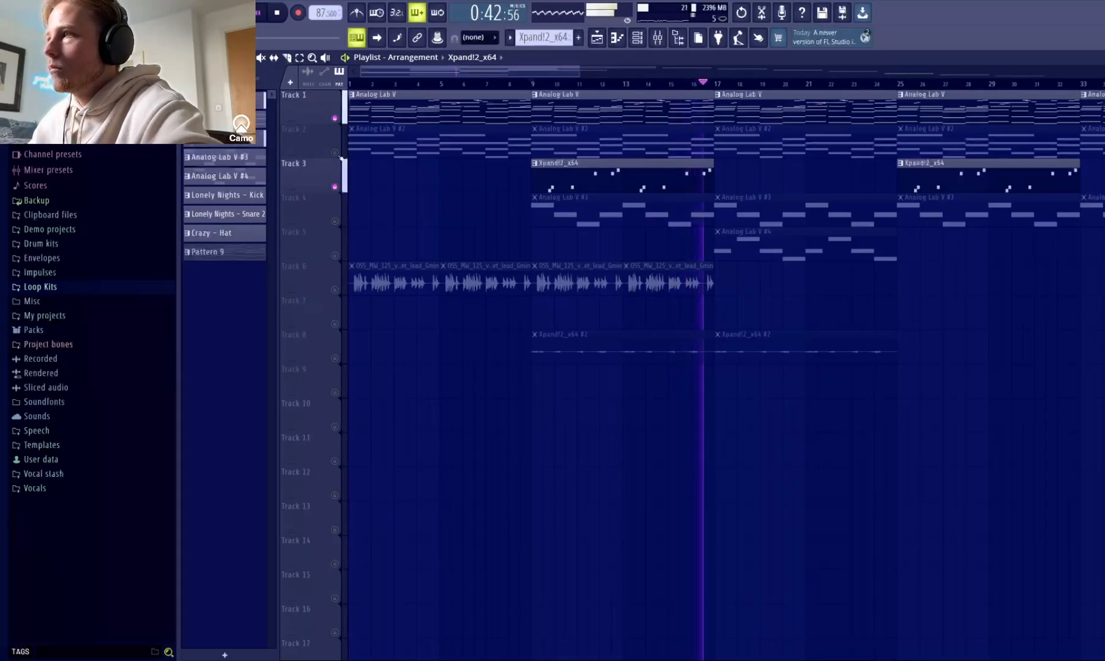
{"action": "key", "text": "space"}
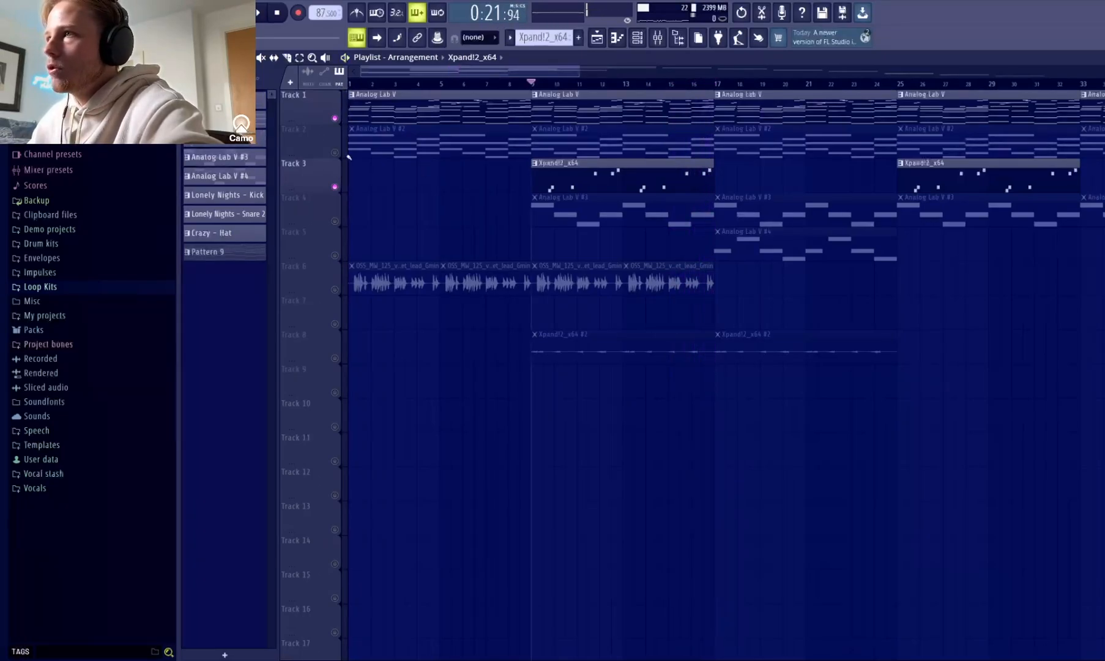
Solo Track 4 and play its first Analog Lab V #3 clip in the piano roll.
{"action": "left_click", "coordinate": [334, 151]}
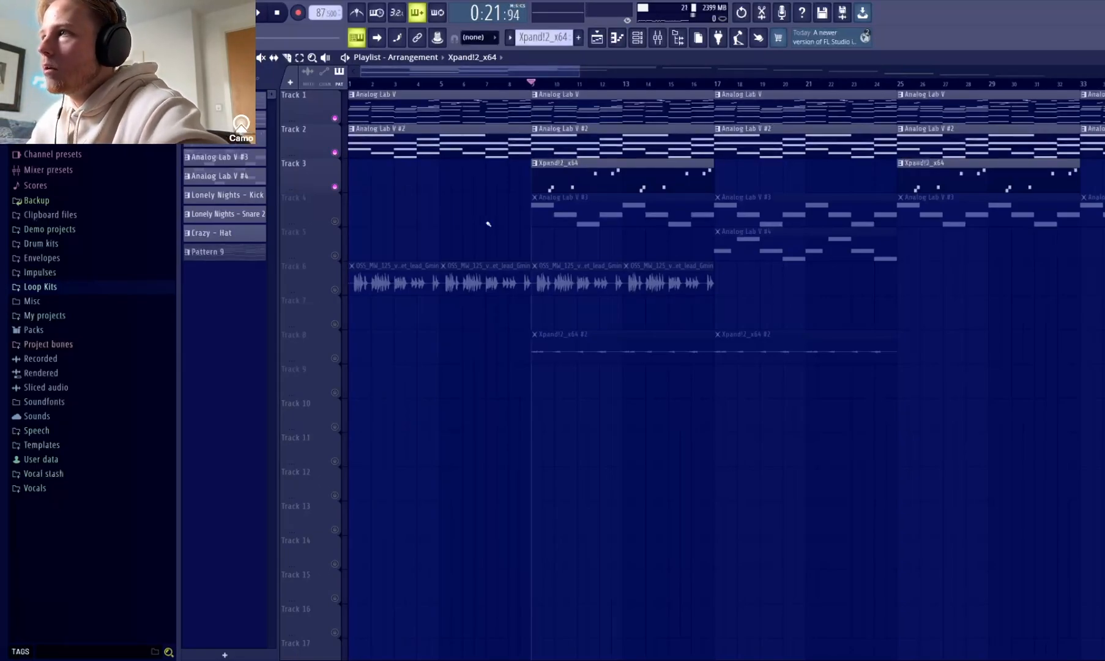
{"action": "left_click", "coordinate": [335, 222], "text": "ctrl"}
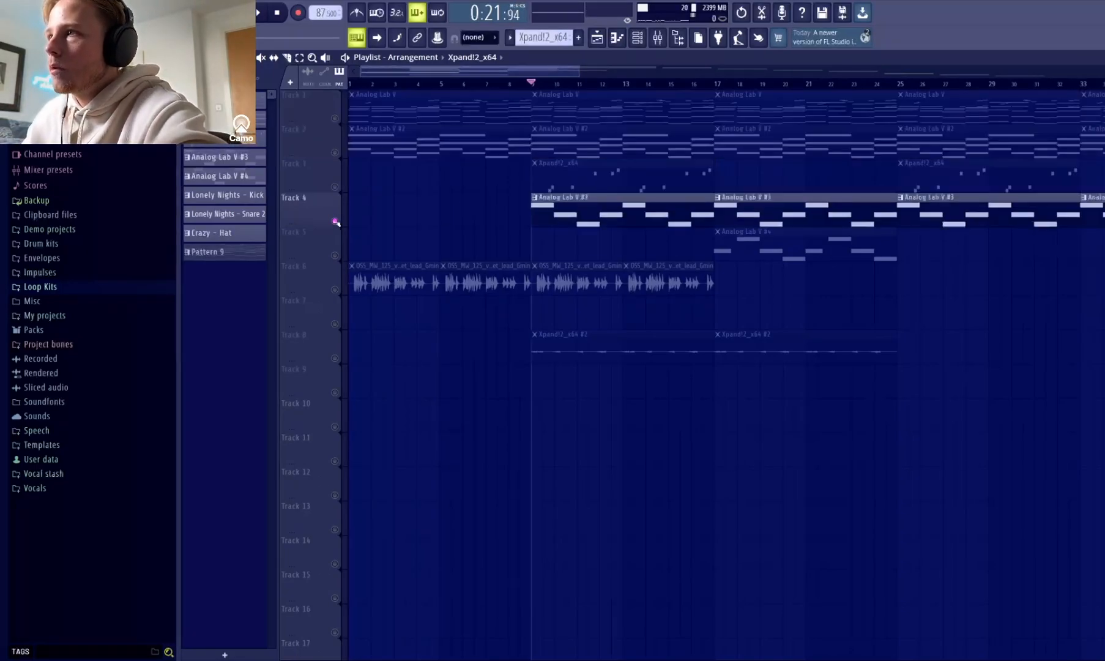
{"action": "double_click", "coordinate": [580, 216]}
{"action": "key", "text": "space"}
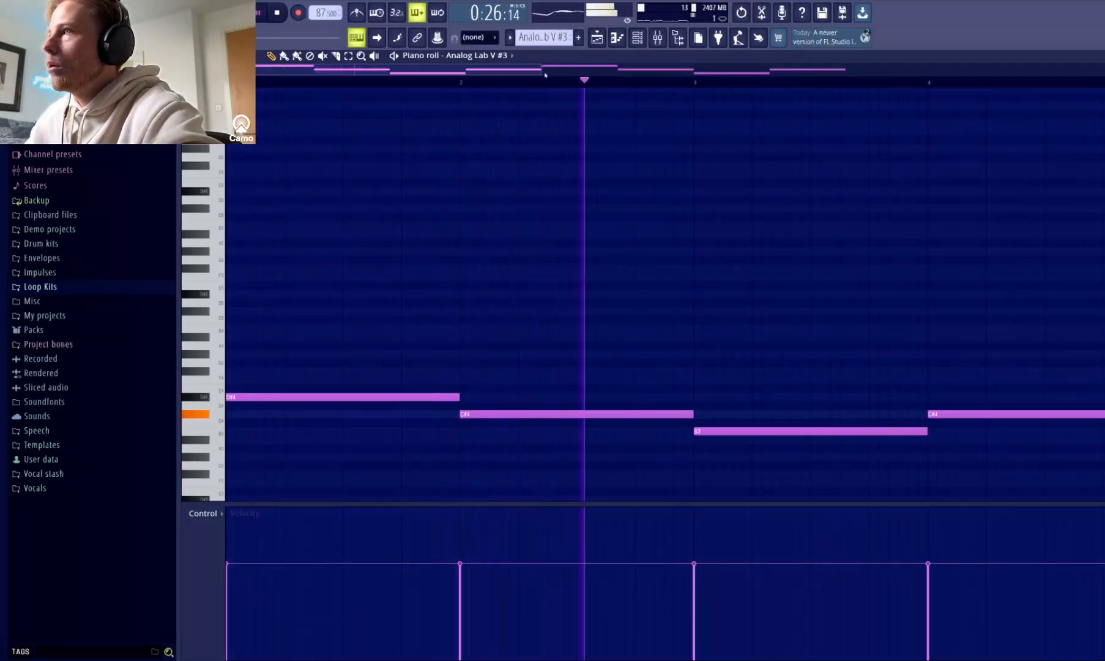
Fit the whole eight-bar Analog Lab V #3 melody in view during playback, and return to the playlist with playback stopped.
{"action": "left_click_drag", "start_coordinate": [541, 70], "coordinate": [928, 70]}
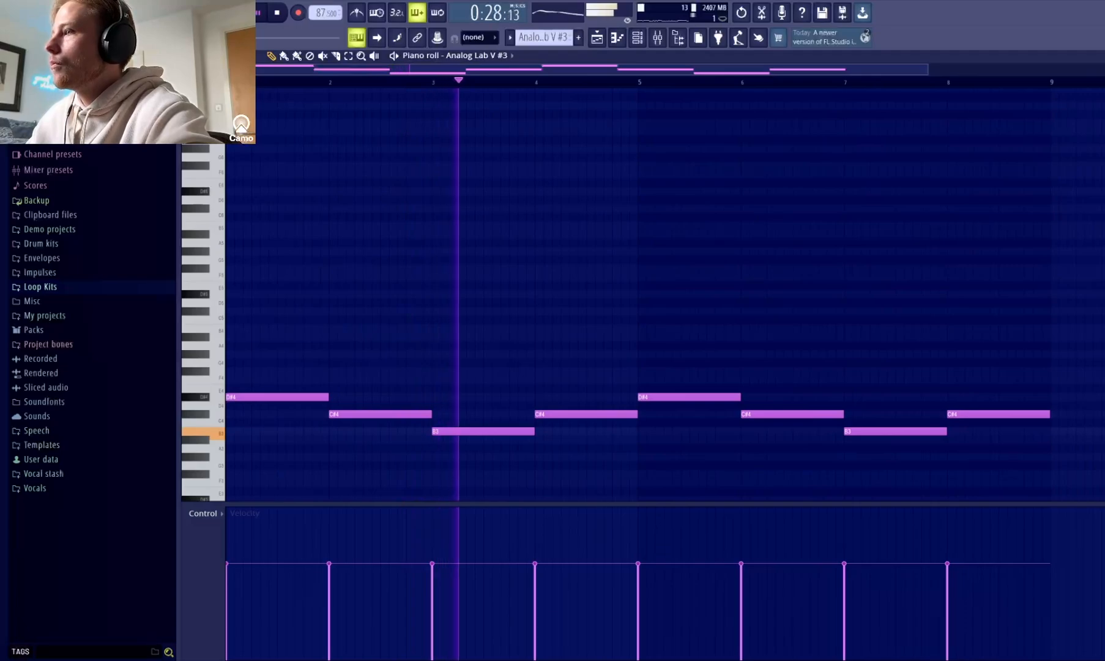
{"action": "key", "text": "Escape"}
{"action": "key", "text": "space"}
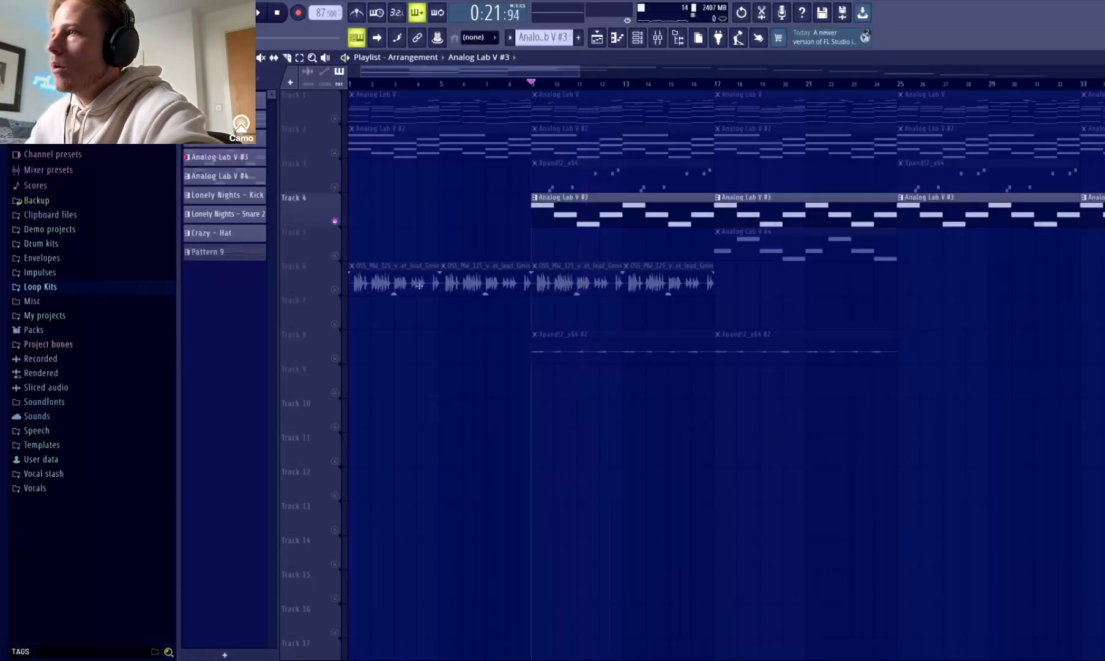
Solo Track 6, play its vocal hook loop from bar 9, and inspect the audio clip's sample settings.
{"action": "left_click", "coordinate": [336, 291]}
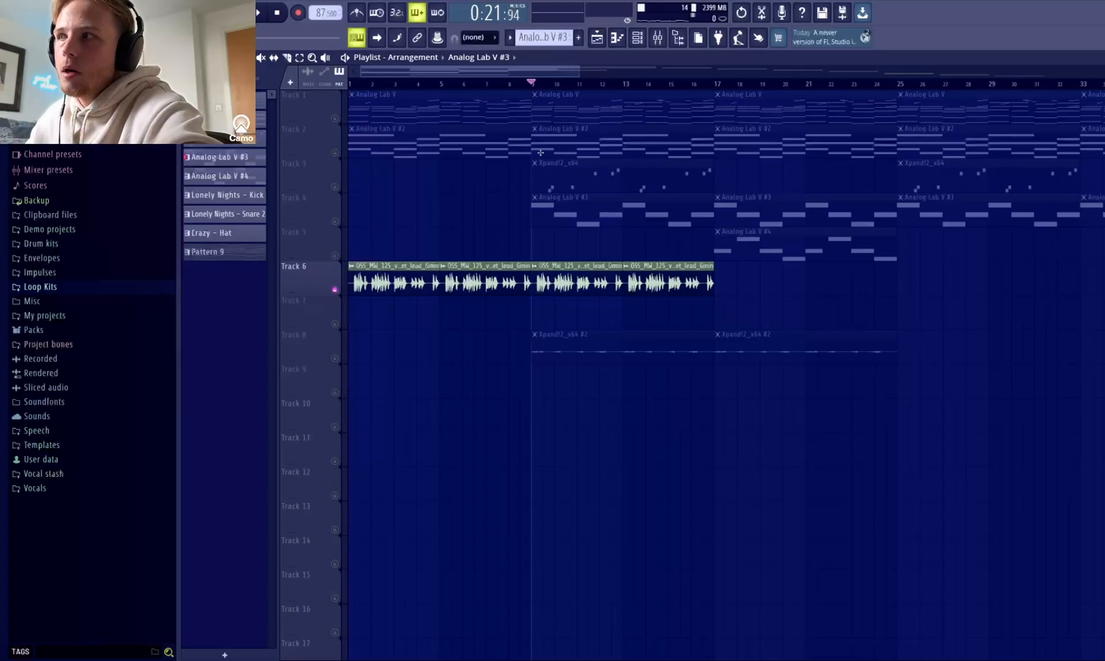
{"action": "key", "text": "space"}
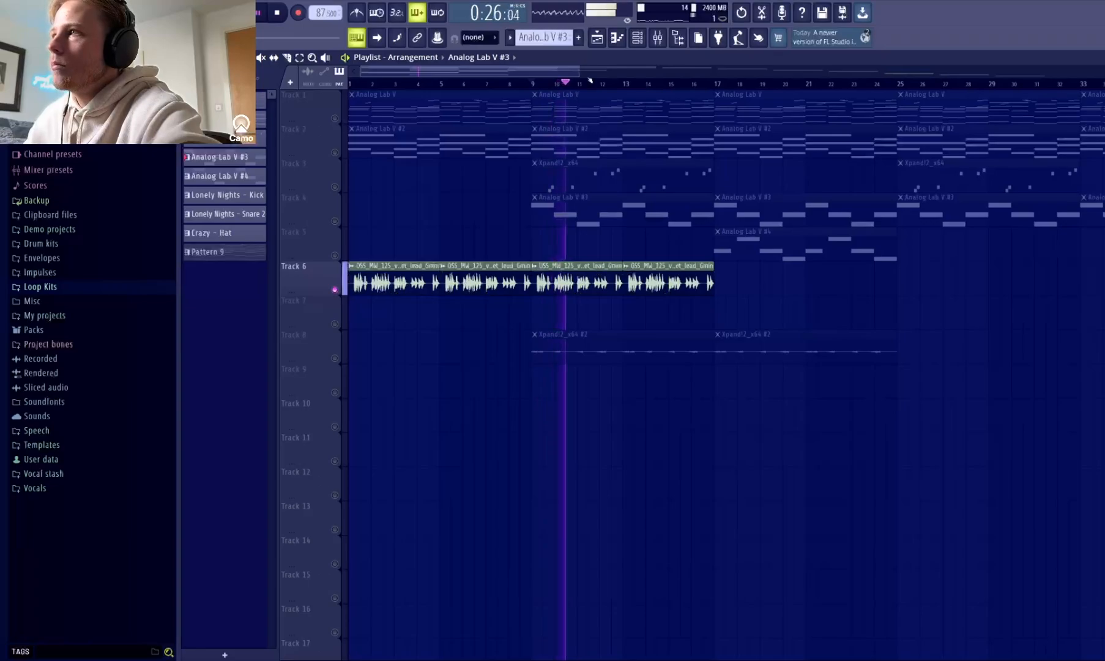
{"action": "scroll", "coordinate": [670, 181], "scroll_direction": "up", "scroll_amount": 2, "text": "ctrl"}
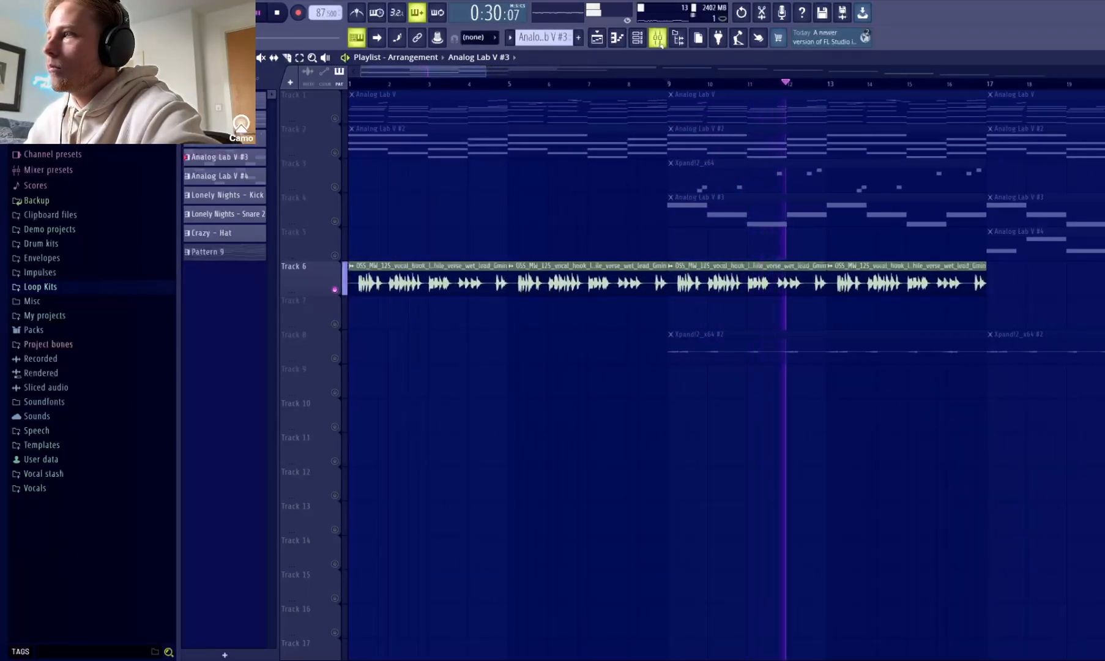
{"action": "key", "text": "space"}
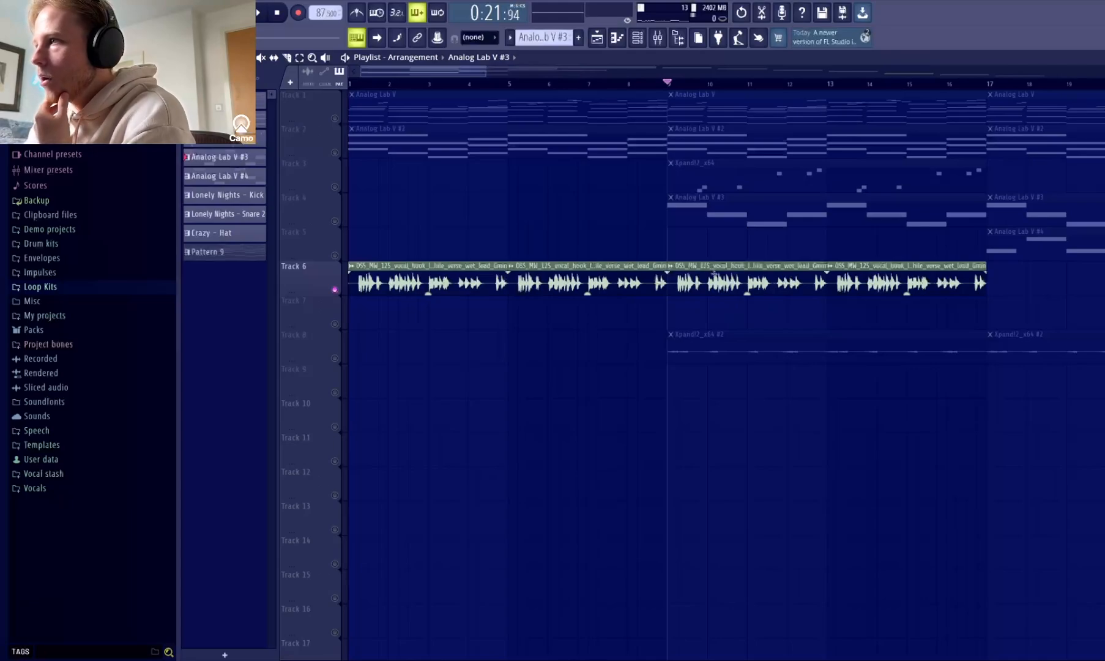
{"action": "double_click", "coordinate": [715, 273]}
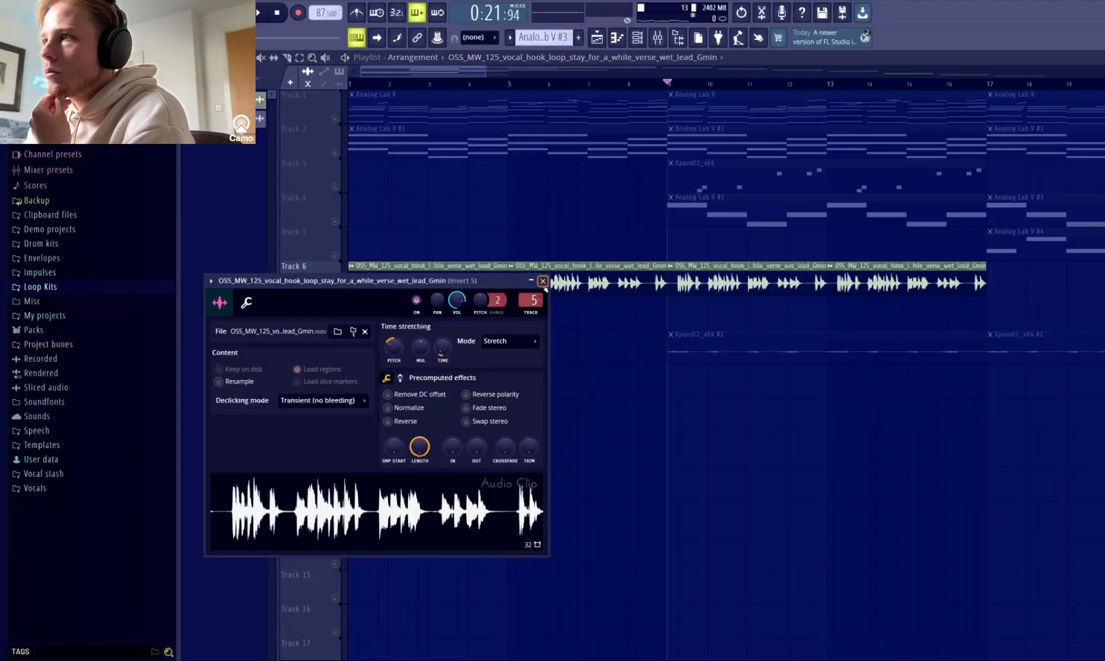
{"action": "left_click", "coordinate": [543, 281]}
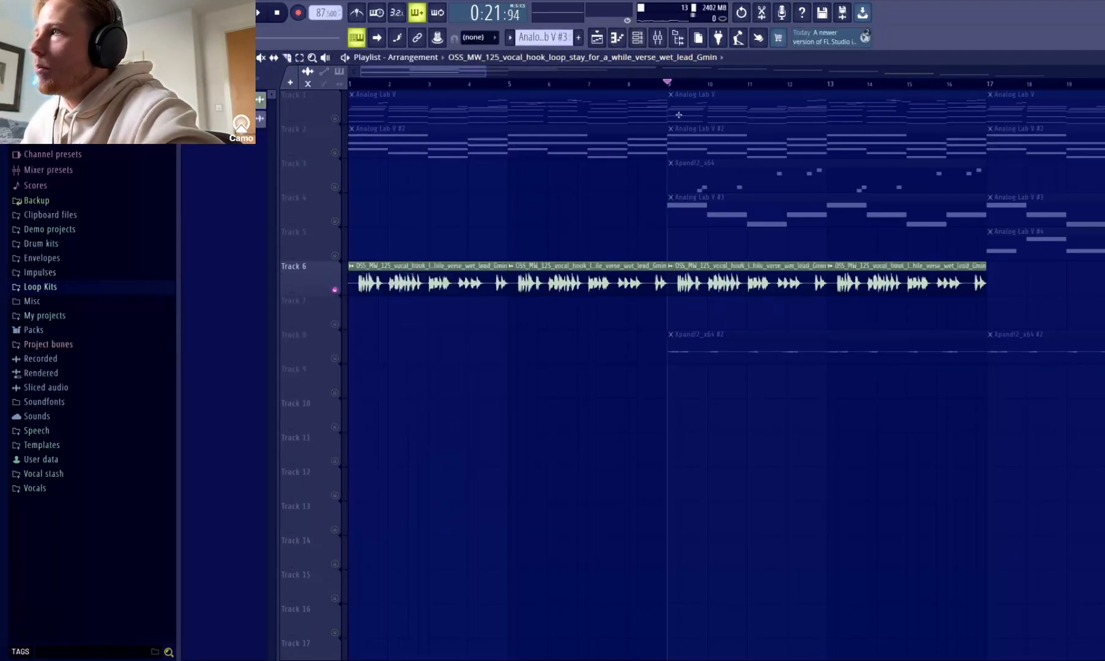
Inspect the Fruity Reeverb 2, Fruity Delay 3 and Fruity parametric EQ 2 effects on the vocal's mixer Insert 5 during playback.
{"action": "left_click", "coordinate": [657, 38]}
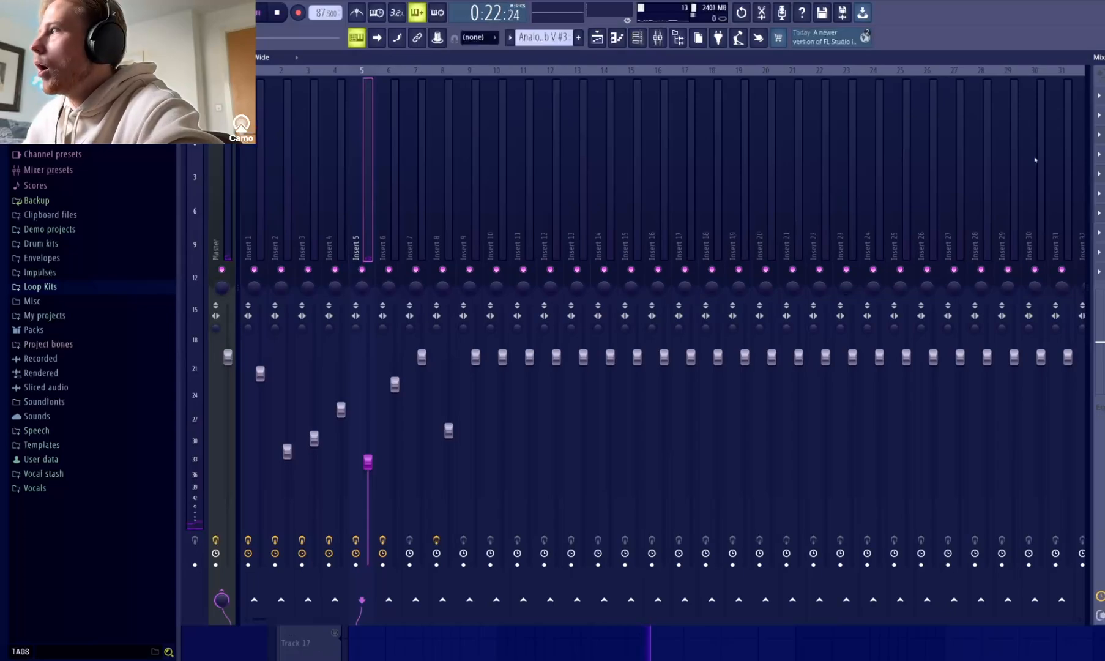
{"action": "left_click", "coordinate": [1104, 57]}
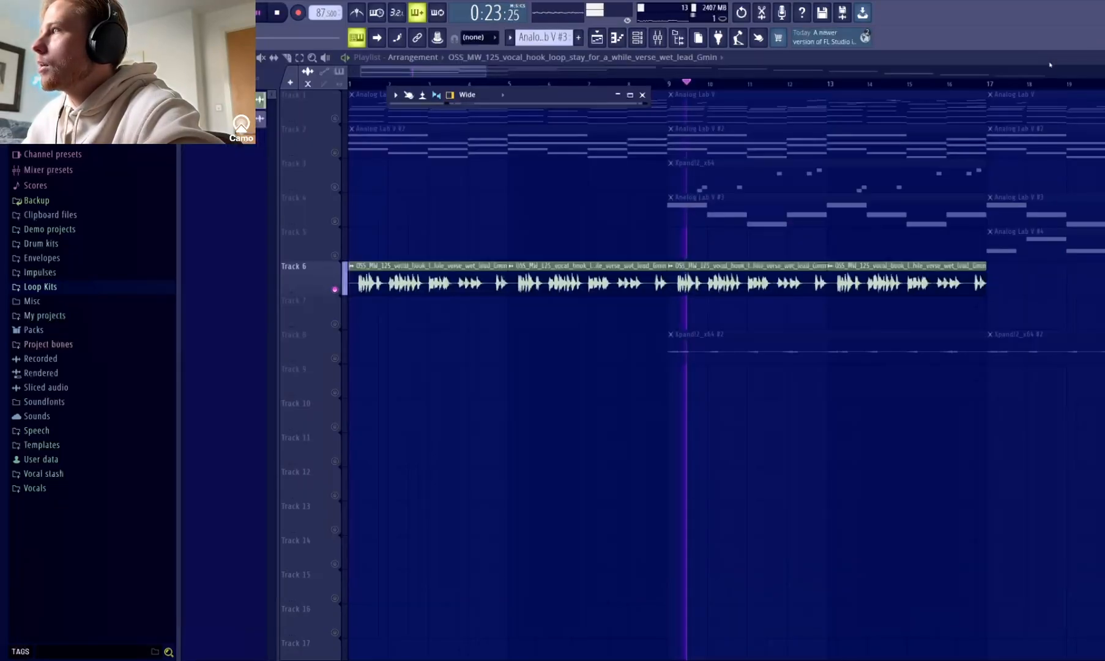
{"action": "left_click", "coordinate": [629, 95]}
{"action": "left_click", "coordinate": [1100, 136]}
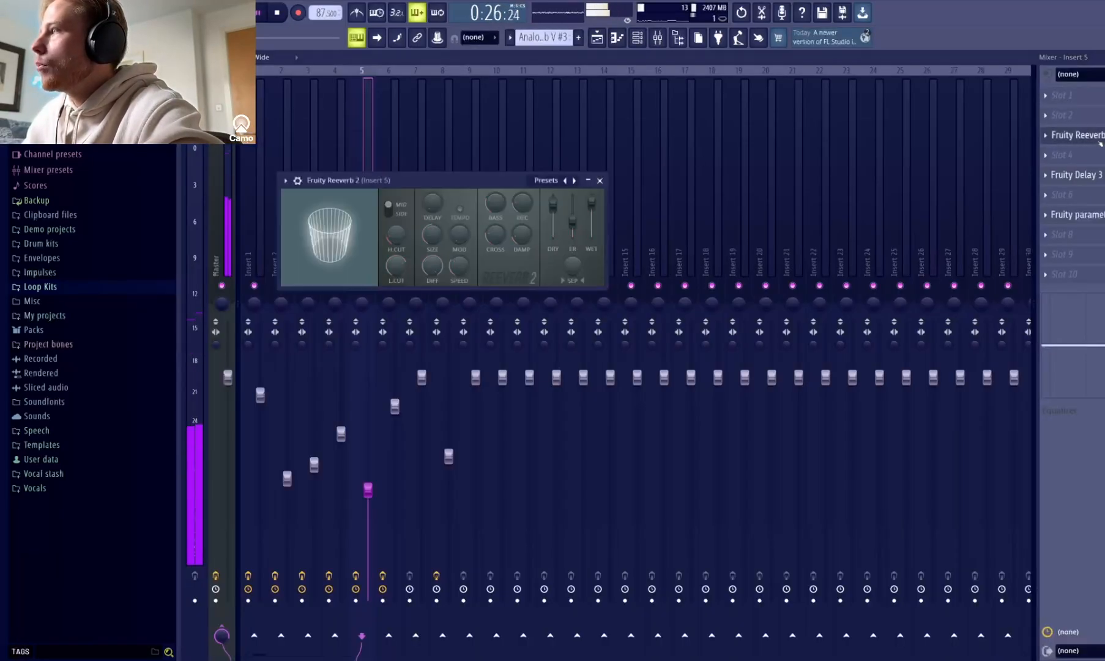
{"action": "left_click", "coordinate": [1100, 136]}
{"action": "left_click", "coordinate": [1100, 176]}
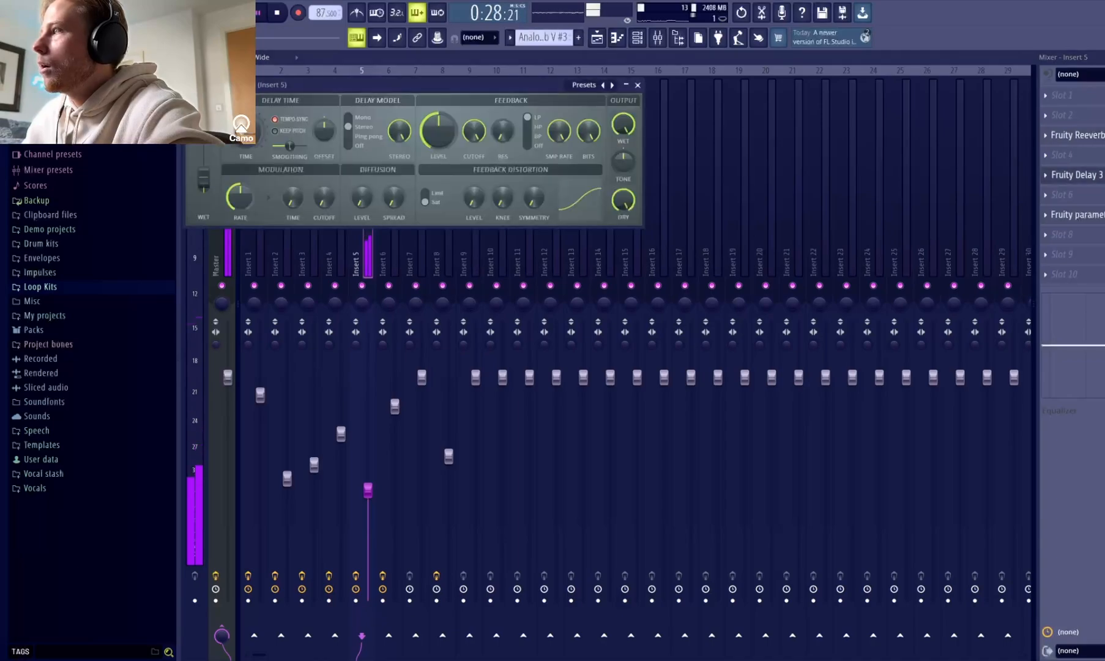
{"action": "left_click", "coordinate": [637, 85]}
{"action": "left_click", "coordinate": [1078, 214]}
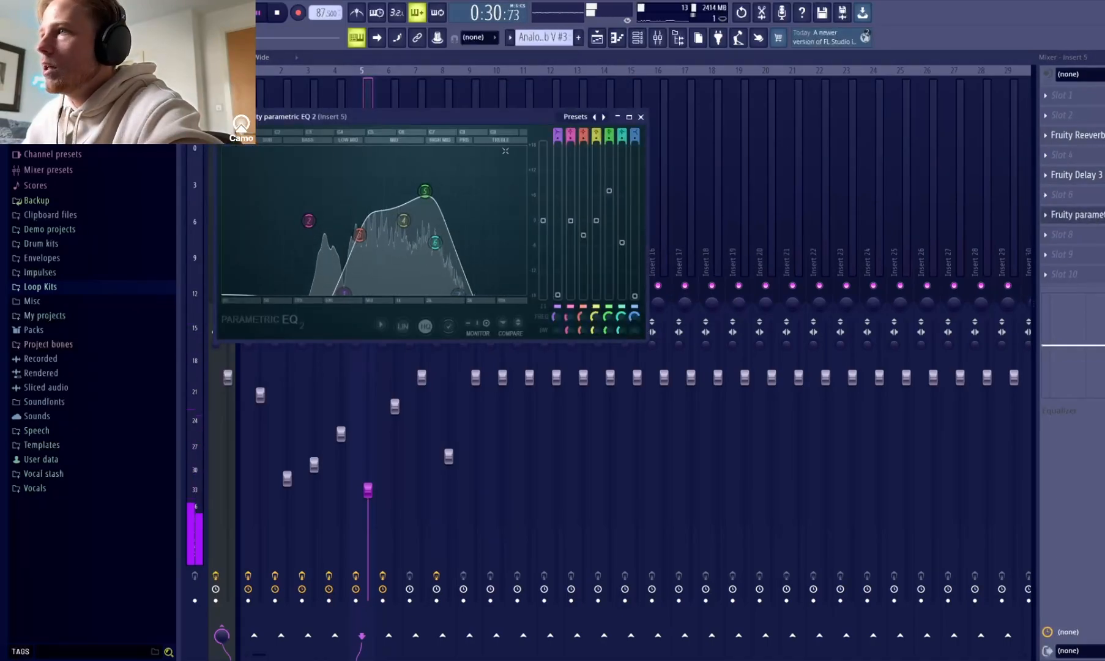
{"action": "left_click", "coordinate": [641, 116]}
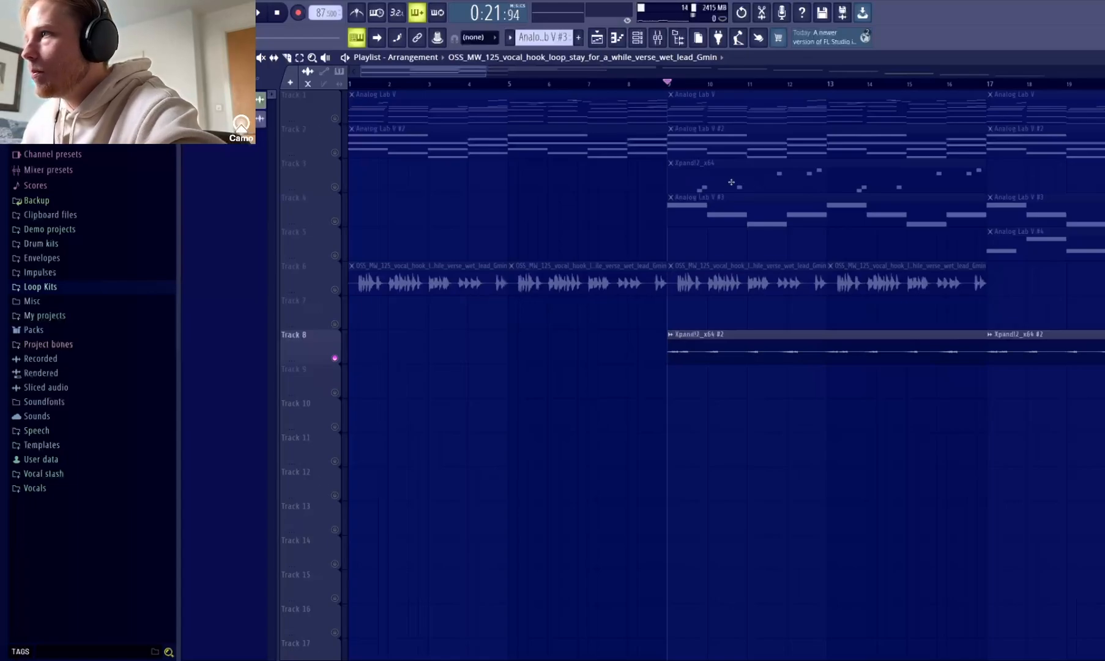
Inspect the sample settings of the reversed Xpand!2_x64 #2 clip on Track 8 and play the soloed track from bar 9.
{"action": "double_click", "coordinate": [714, 355]}
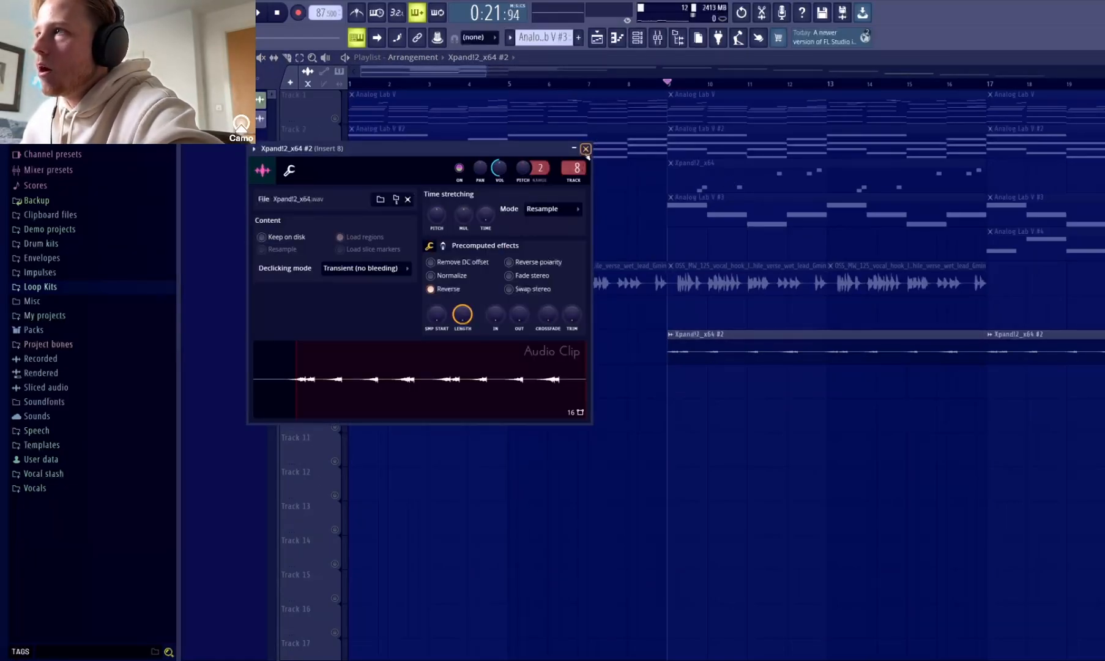
{"action": "left_click", "coordinate": [586, 149]}
{"action": "key", "text": "space"}
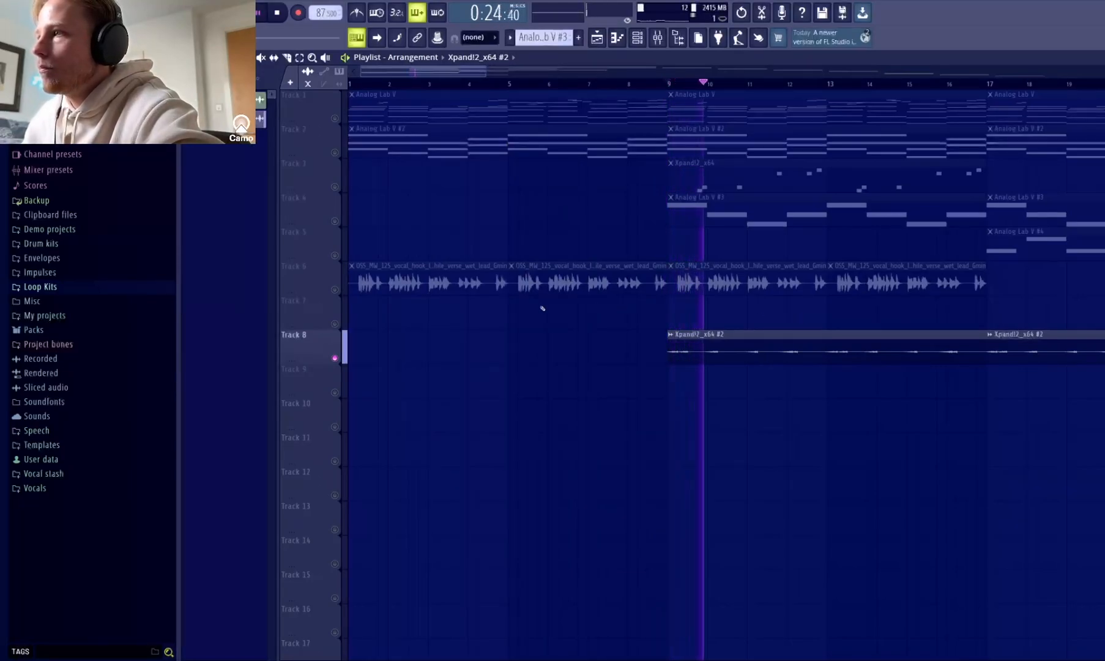
{"action": "key", "text": "space"}
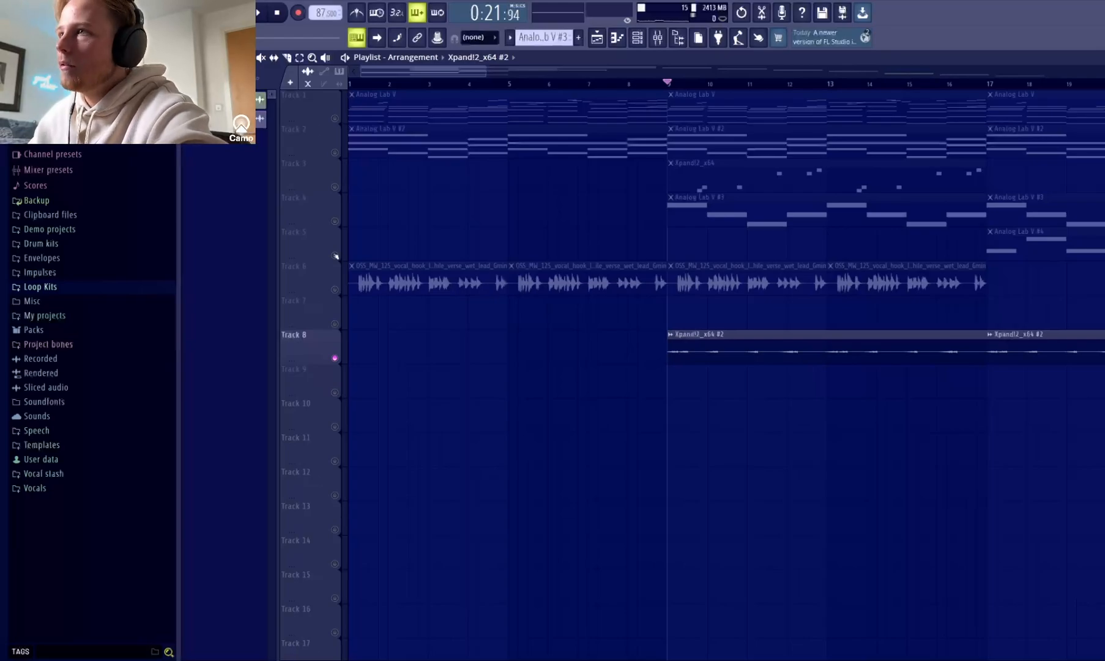
Unmute all tracks and play the full arrangement from bar 9, continuing playback from bar 17.
{"action": "right_click", "coordinate": [336, 255]}
{"action": "right_click", "coordinate": [335, 256]}
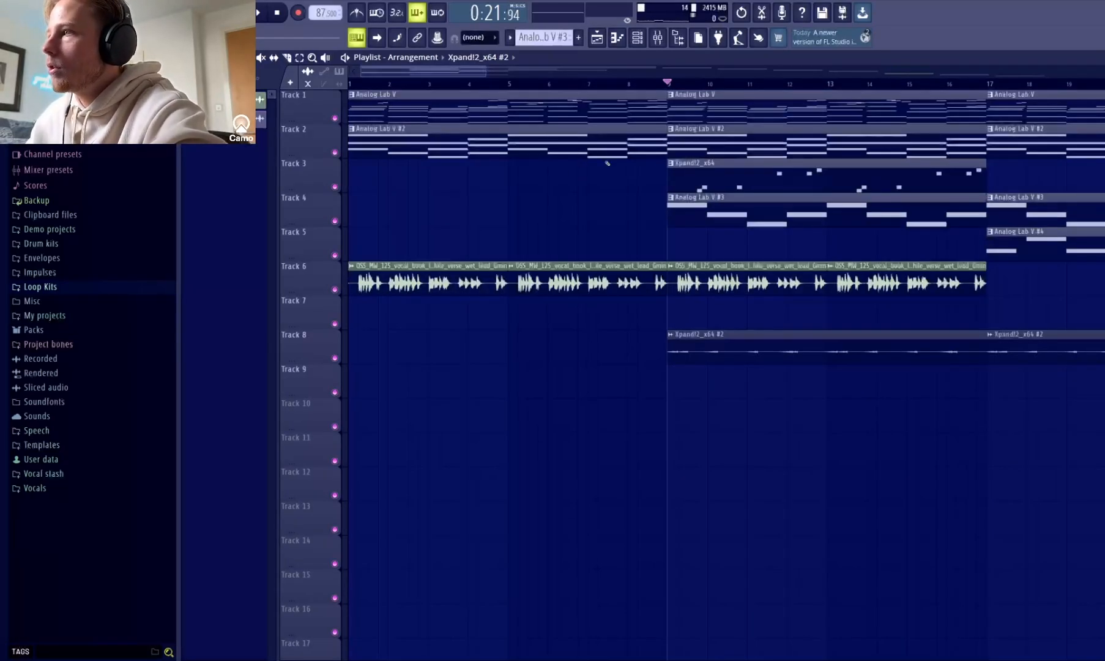
{"action": "key", "text": "space"}
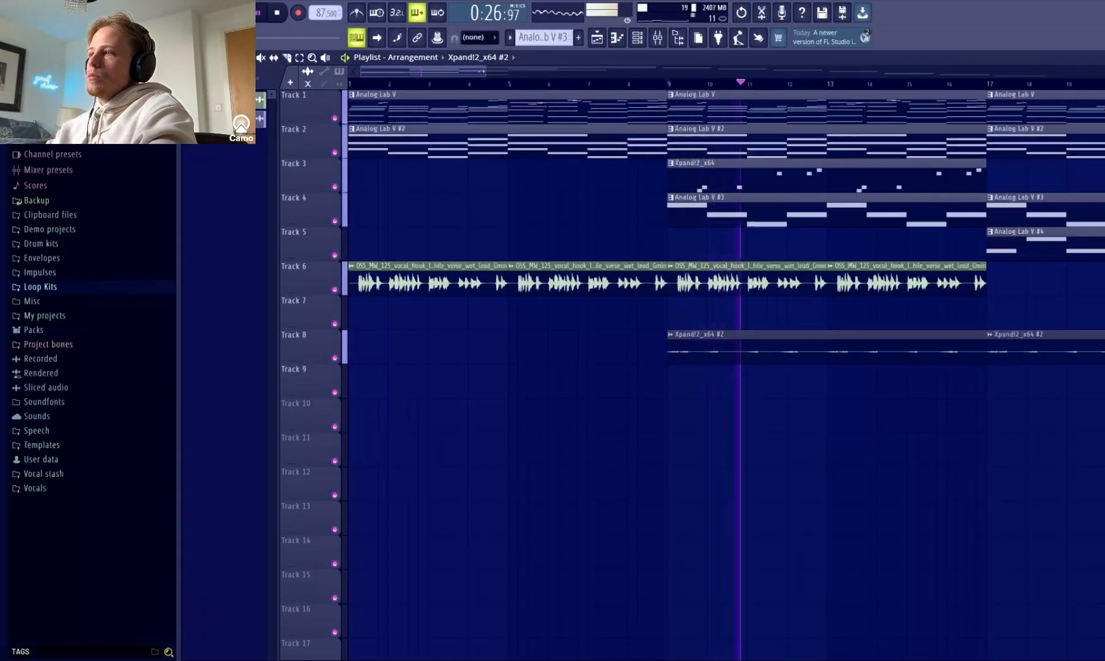
{"action": "scroll", "coordinate": [668, 86], "scroll_direction": "down", "scroll_amount": 3}
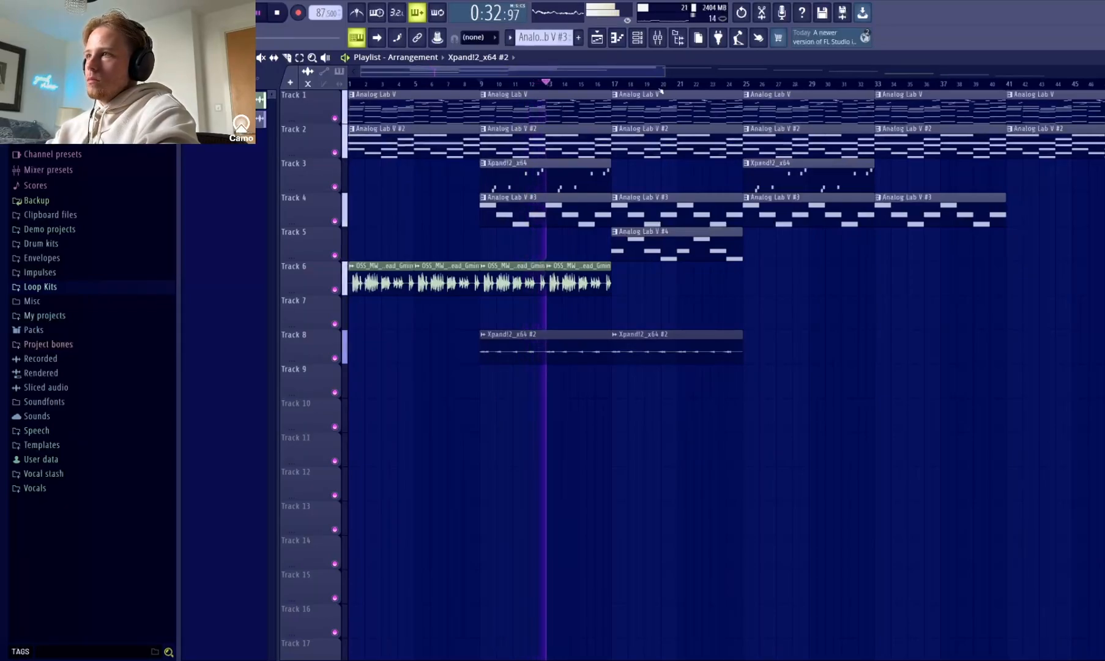
{"action": "left_click", "coordinate": [614, 85]}
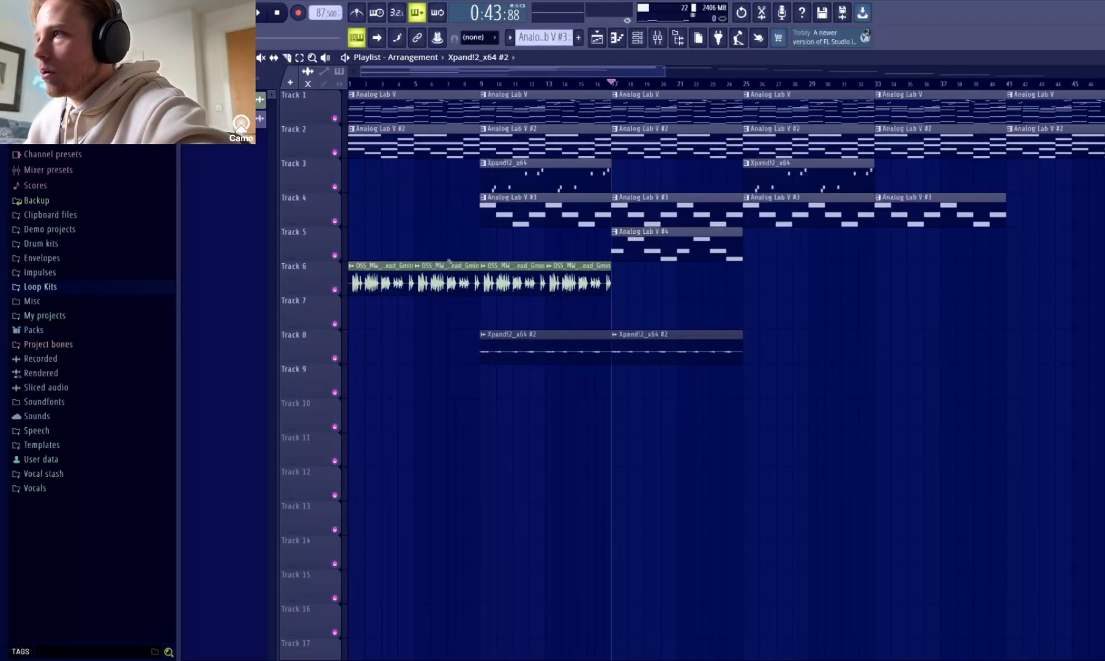
Solo Track 5, play its Analog Lab V #4 counter melody in the piano roll, and return to the playlist.
{"action": "left_click", "coordinate": [334, 256], "text": "ctrl"}
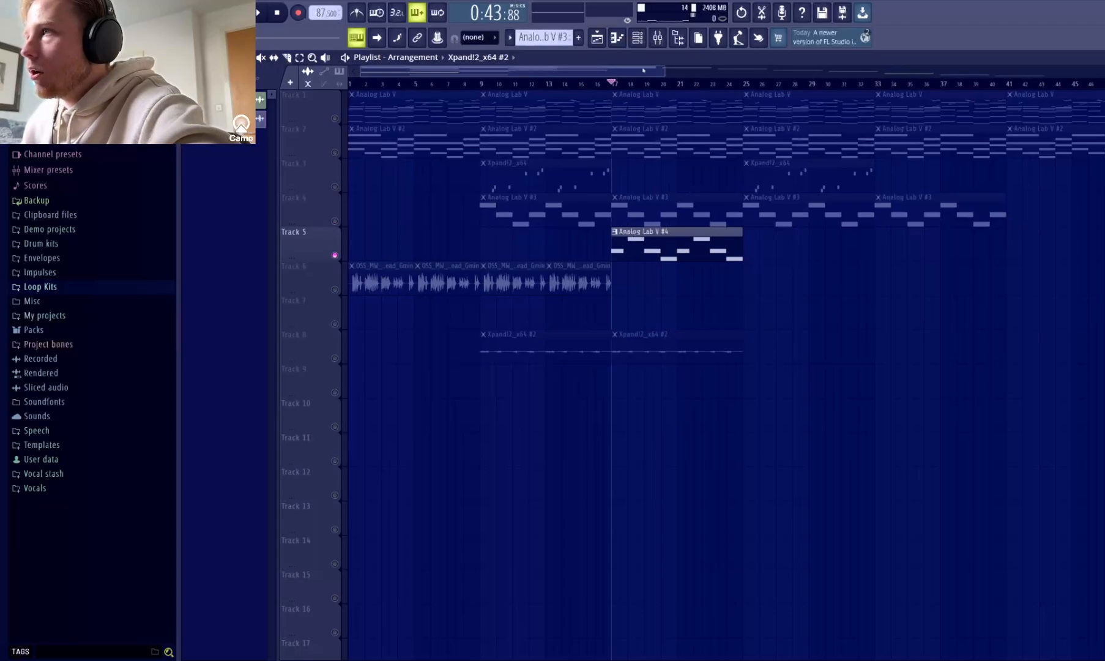
{"action": "double_click", "coordinate": [650, 237]}
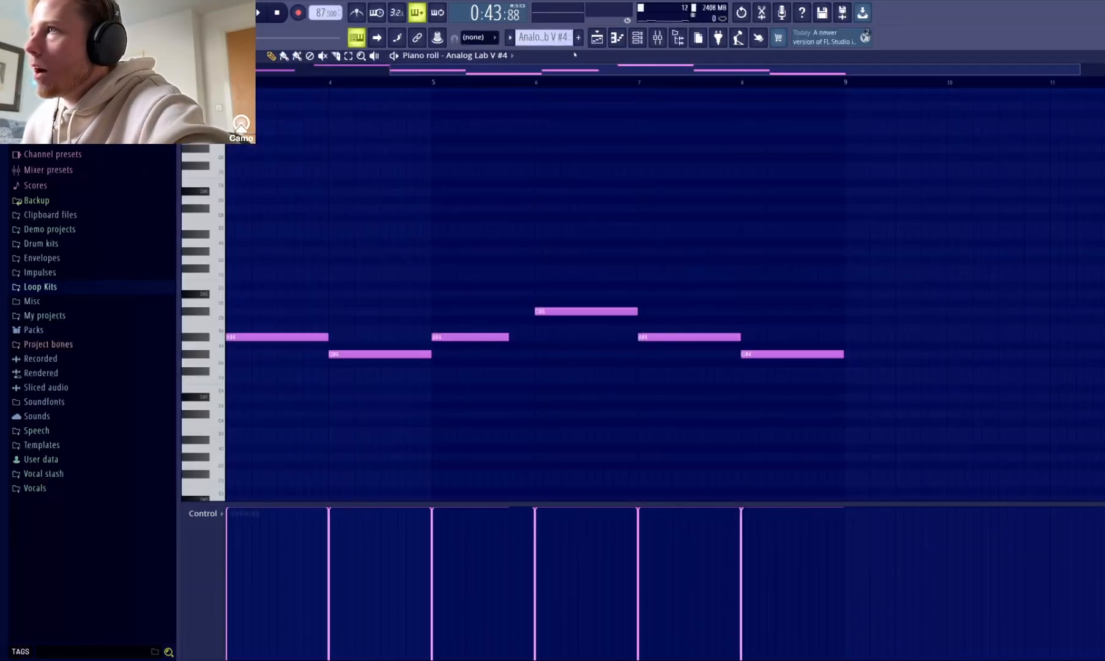
{"action": "key", "text": "space"}
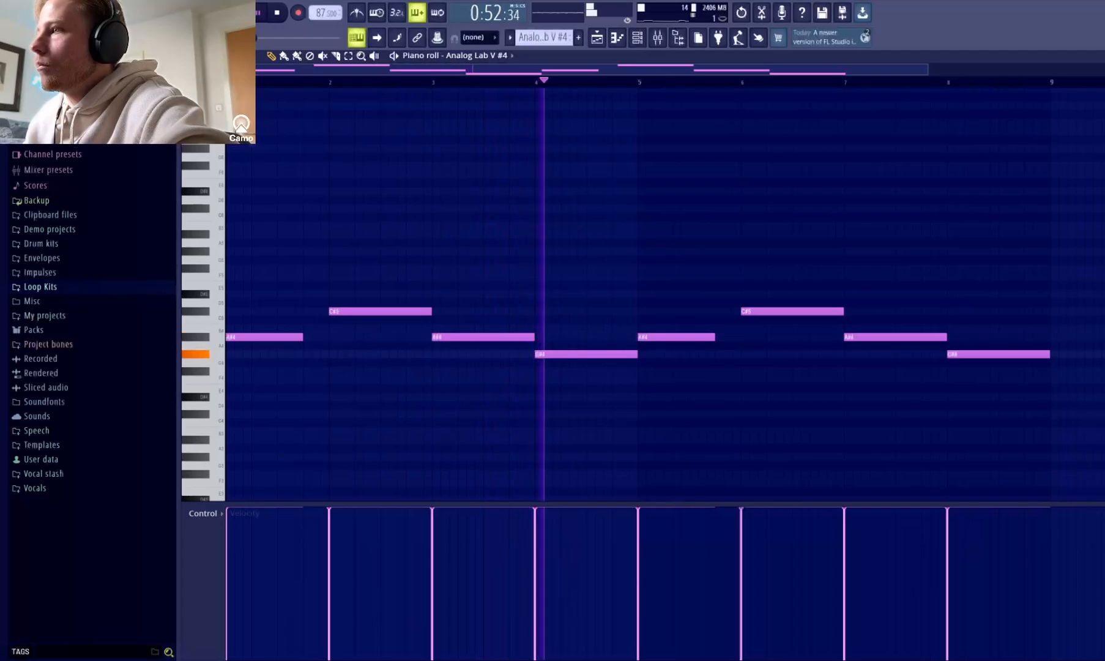
{"action": "key", "text": "F5"}
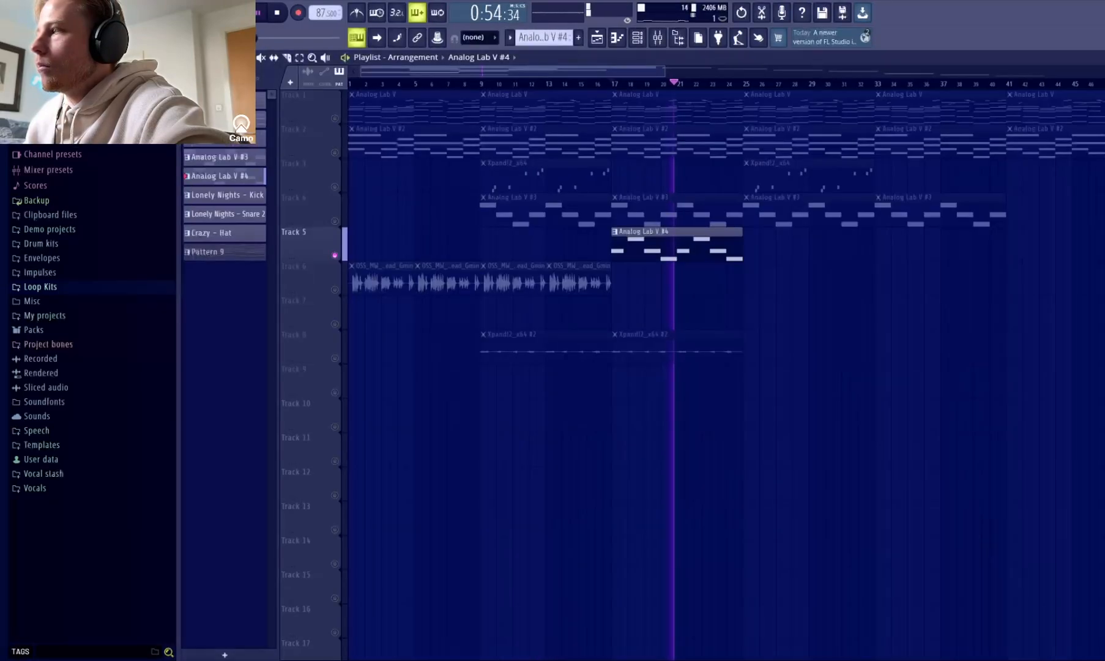
{"action": "key", "text": "space"}
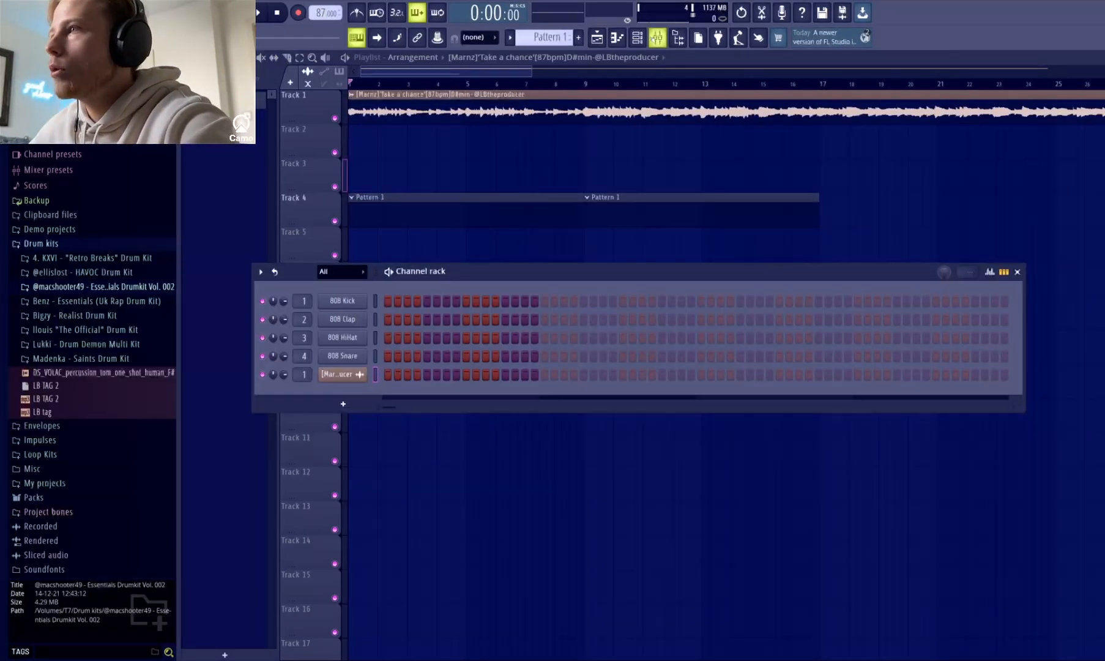
Lower the volume of the melody loop's mixer Insert 1 while listening to it, and close the mixer.
{"action": "left_click", "coordinate": [657, 37]}
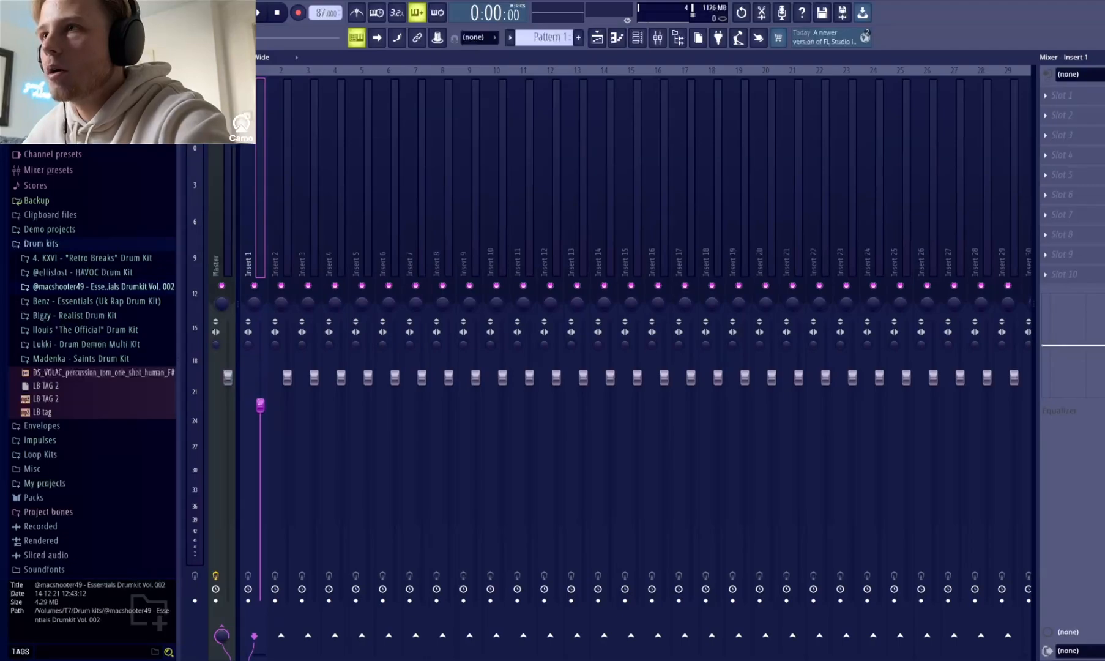
{"action": "key", "text": "space"}
{"action": "left_click_drag", "start_coordinate": [259, 401], "coordinate": [259, 424]}
{"action": "key", "text": "space"}
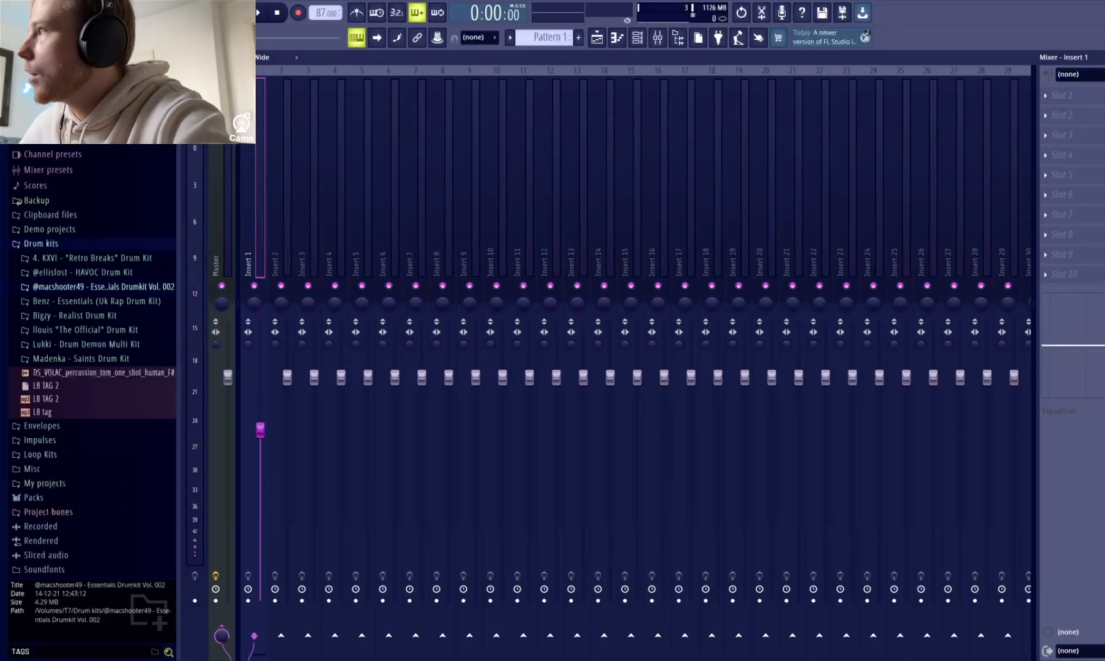
{"action": "key", "text": "F9"}
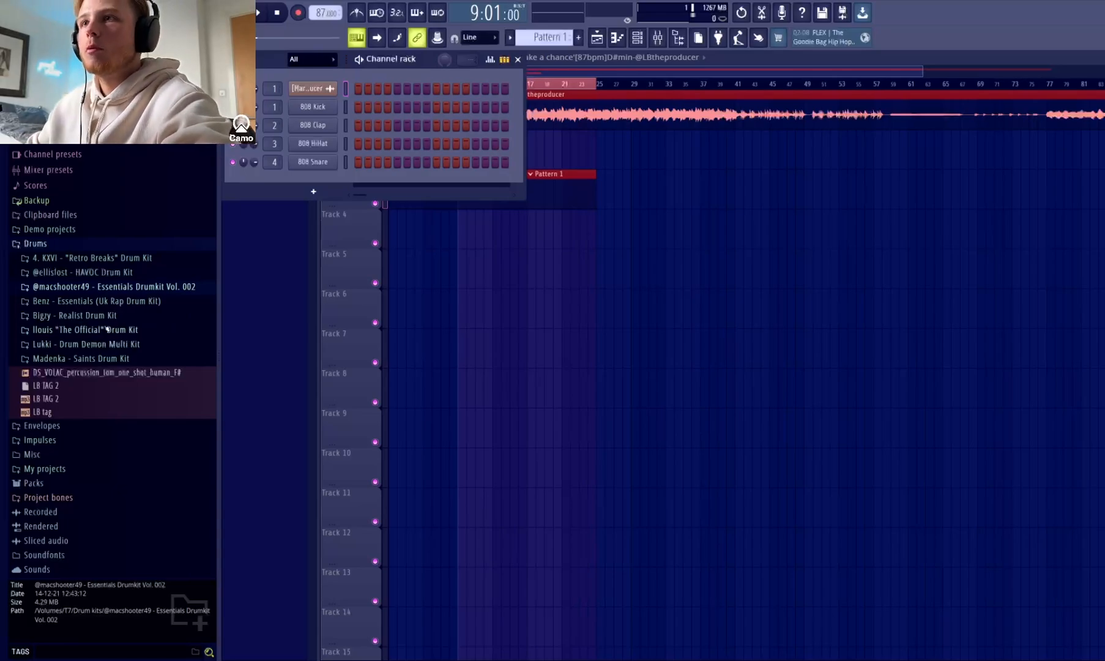
Audition snares from the Benz - Essentials (Uk Rap Drum Kit) over the looping melody, including Hustlers, Chapter Snare 2, Business and Ice City.
{"action": "left_click", "coordinate": [92, 304]}
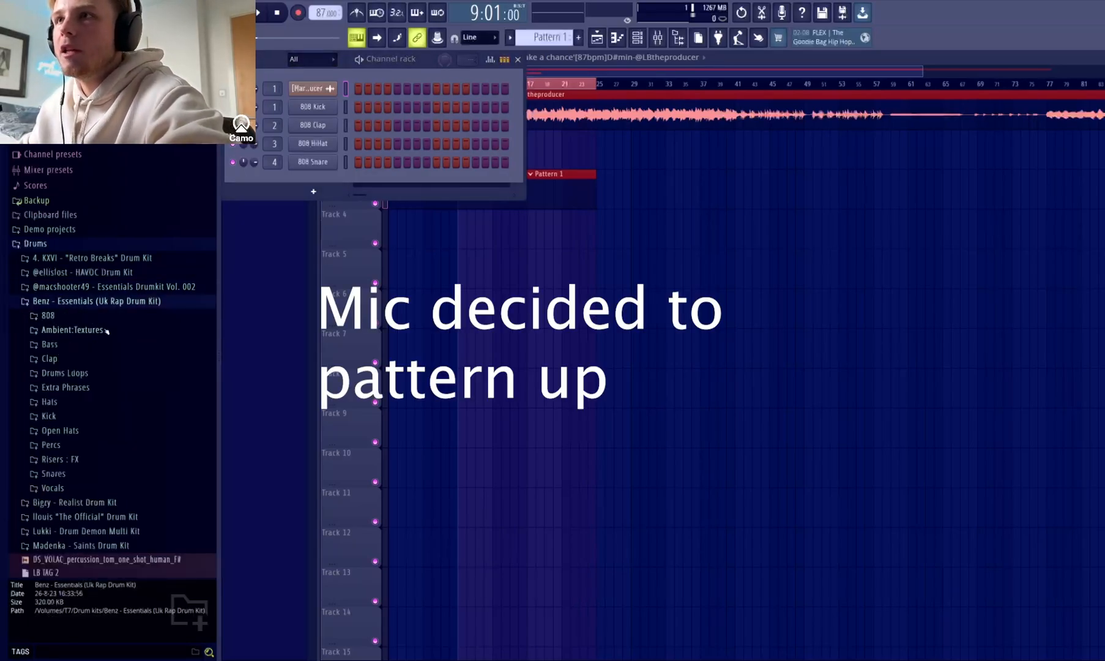
{"action": "left_click", "coordinate": [72, 475]}
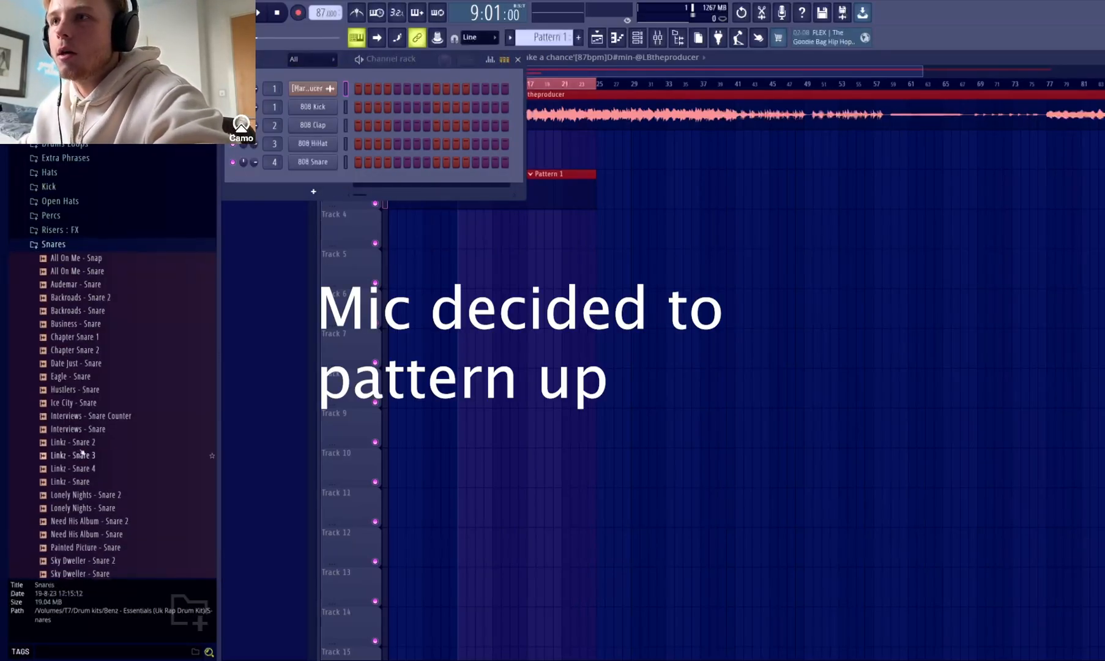
{"action": "left_click", "coordinate": [91, 456]}
{"action": "key", "text": "space"}
{"action": "left_click", "coordinate": [89, 390]}
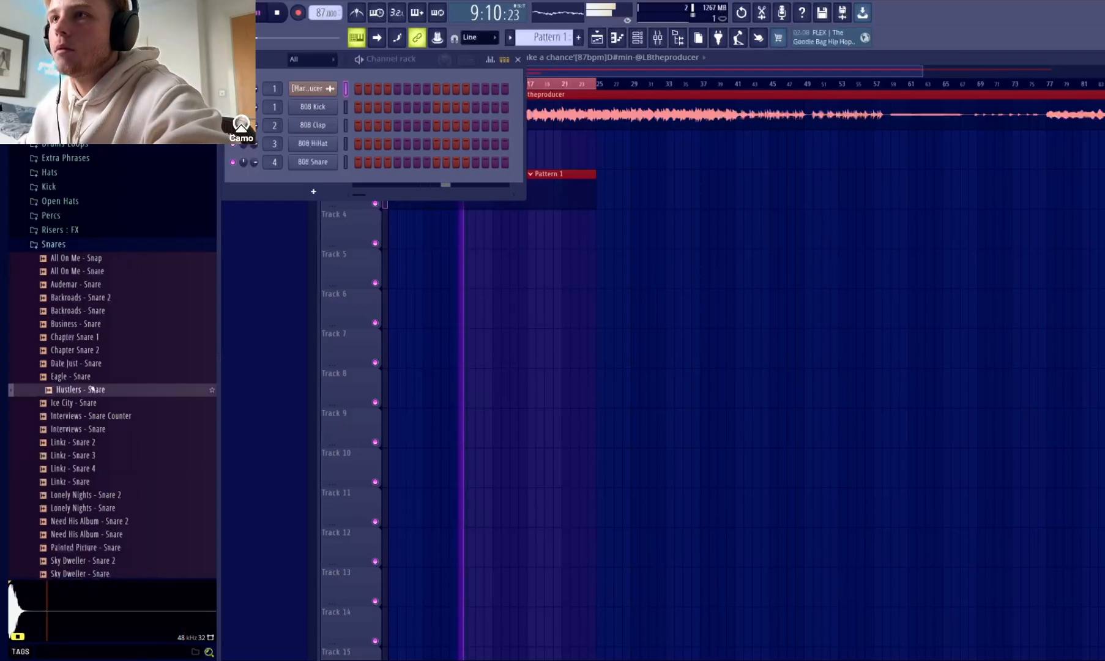
{"action": "left_click", "coordinate": [89, 350]}
{"action": "left_click", "coordinate": [89, 326]}
{"action": "left_click", "coordinate": [93, 404]}
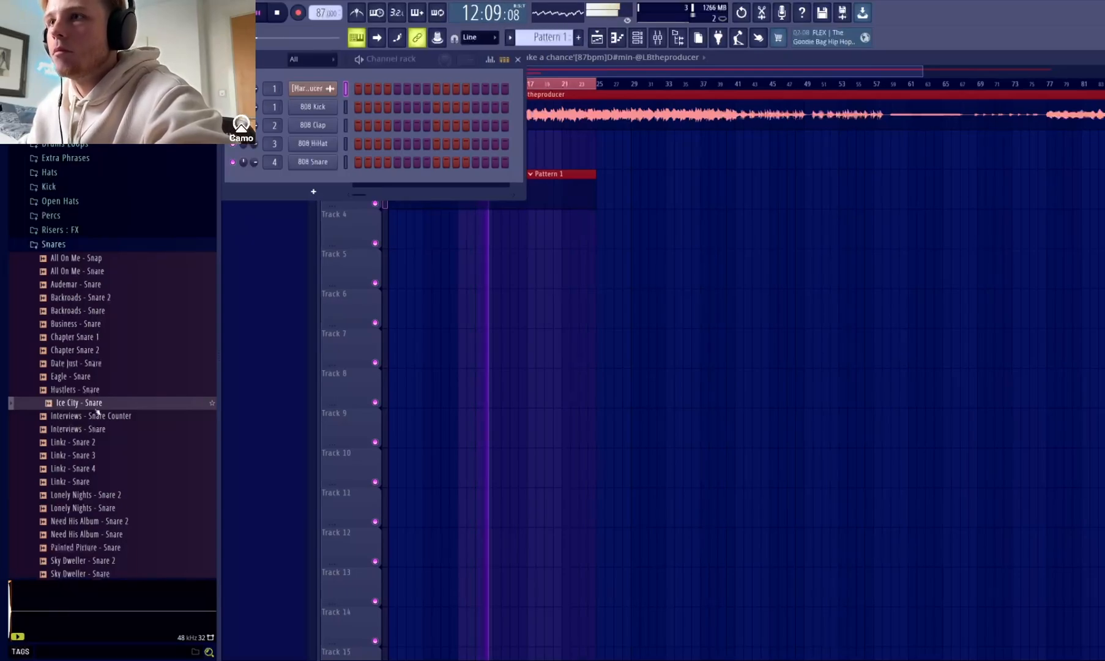
Replace the 808 Snare channel's sample with Ice City - Snare, and widen and reposition the channel rack to show more steps.
{"action": "key", "text": "space"}
{"action": "left_click_drag", "start_coordinate": [98, 412], "coordinate": [374, 361]}
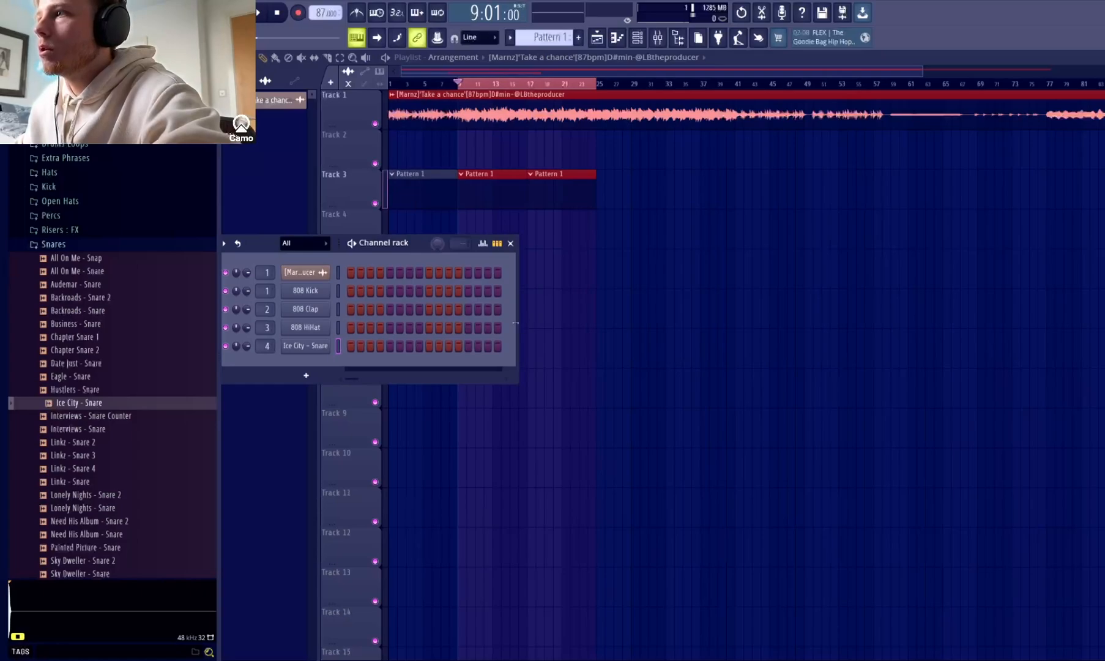
{"action": "left_click_drag", "start_coordinate": [516, 323], "coordinate": [909, 313]}
{"action": "left_click_drag", "start_coordinate": [723, 245], "coordinate": [994, 215]}
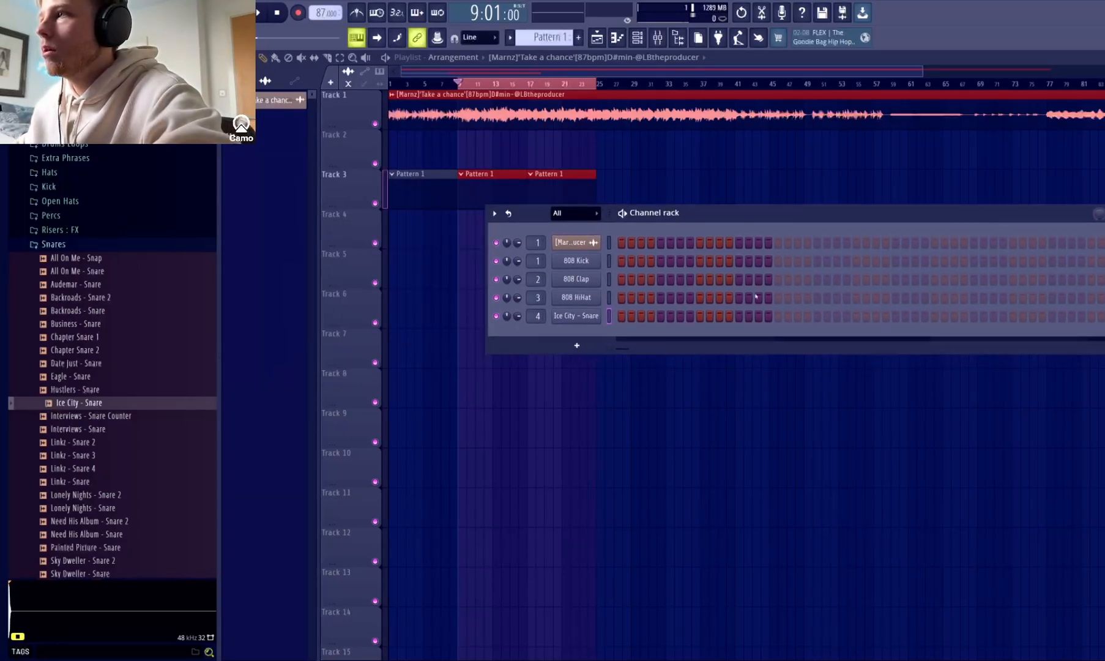
Program Ice City - Snare hits on every eighth step from step 5 to step 61, moving and widening the channel rack to fit.
{"action": "key", "text": "space"}
{"action": "left_click", "coordinate": [660, 317]}
{"action": "left_click", "coordinate": [740, 318]}
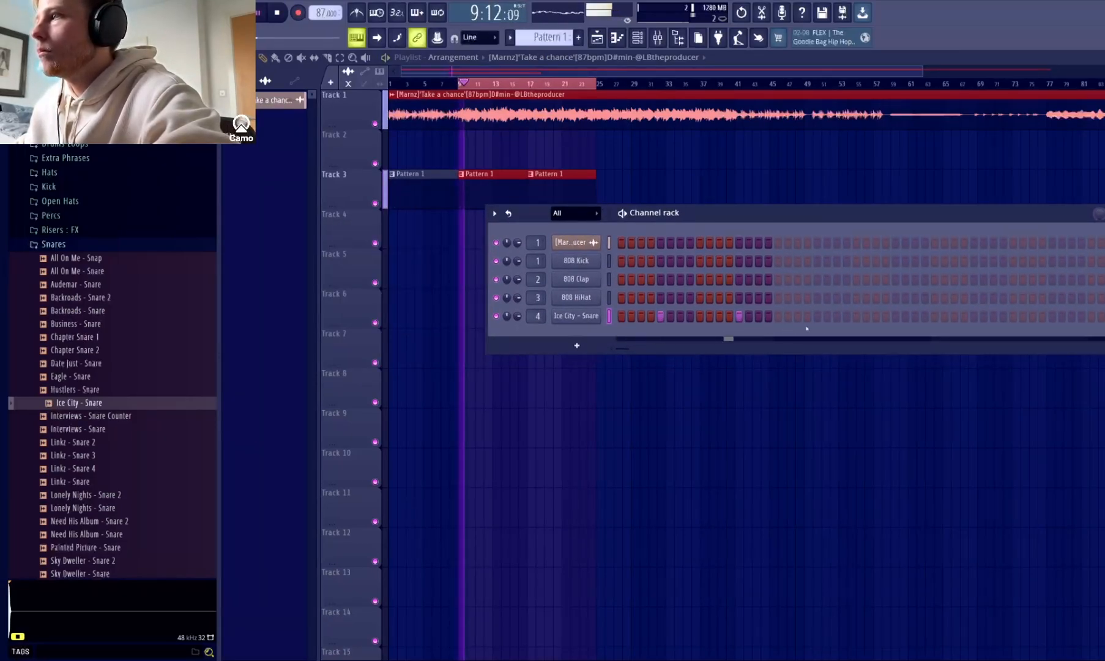
{"action": "left_click", "coordinate": [817, 316]}
{"action": "left_click", "coordinate": [895, 316]}
{"action": "left_click", "coordinate": [974, 317]}
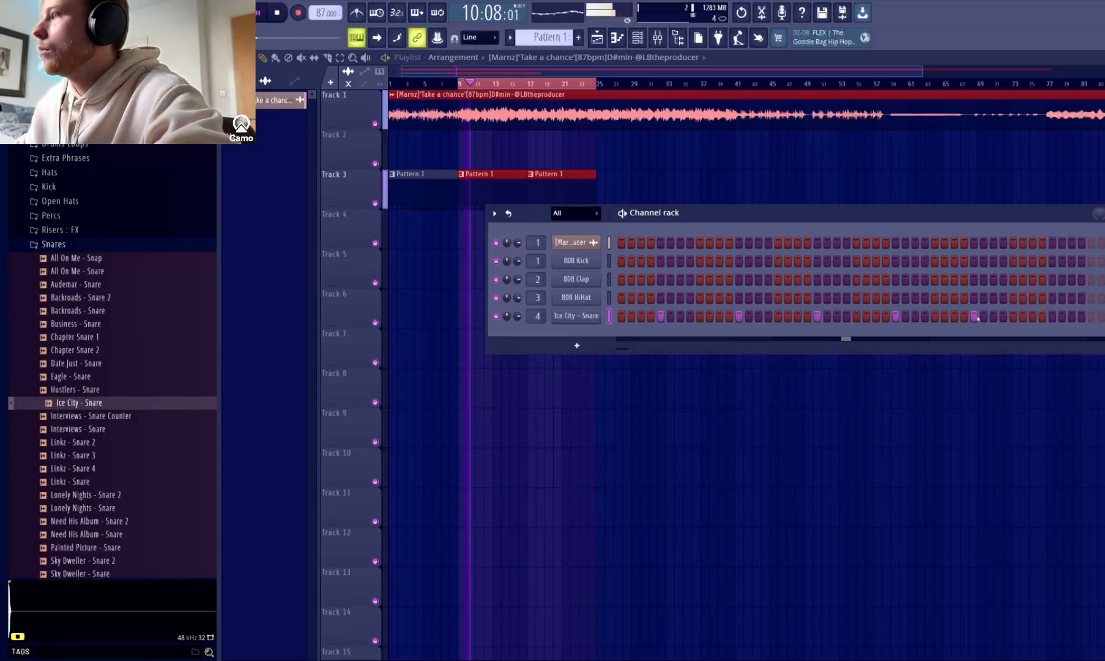
{"action": "left_click", "coordinate": [1052, 316]}
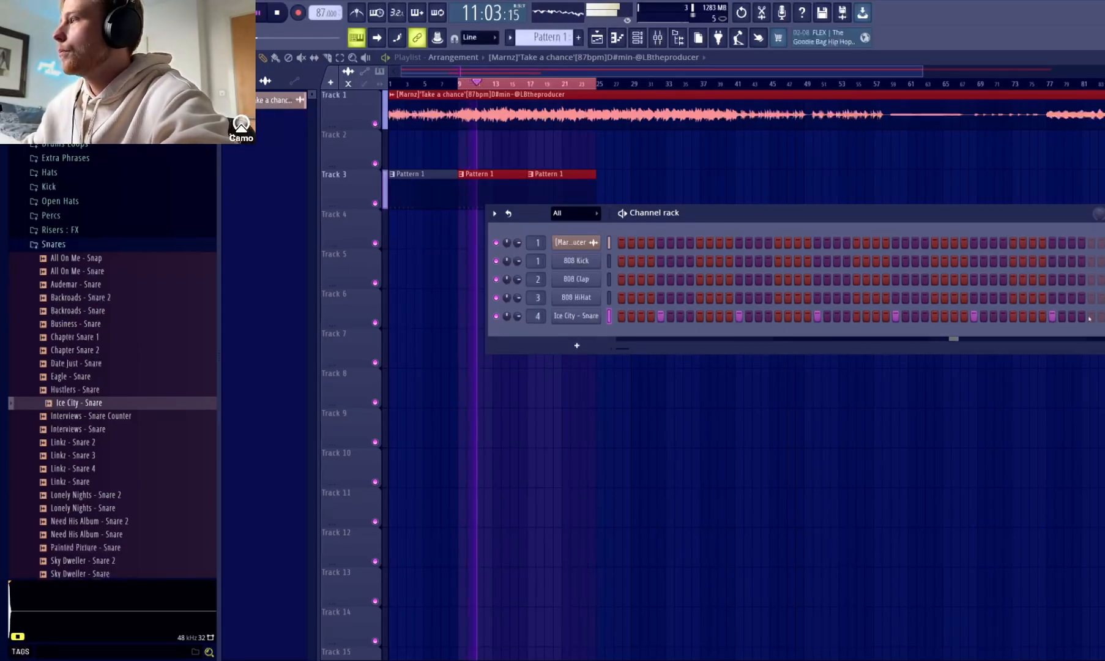
{"action": "left_click_drag", "start_coordinate": [982, 212], "coordinate": [798, 196]}
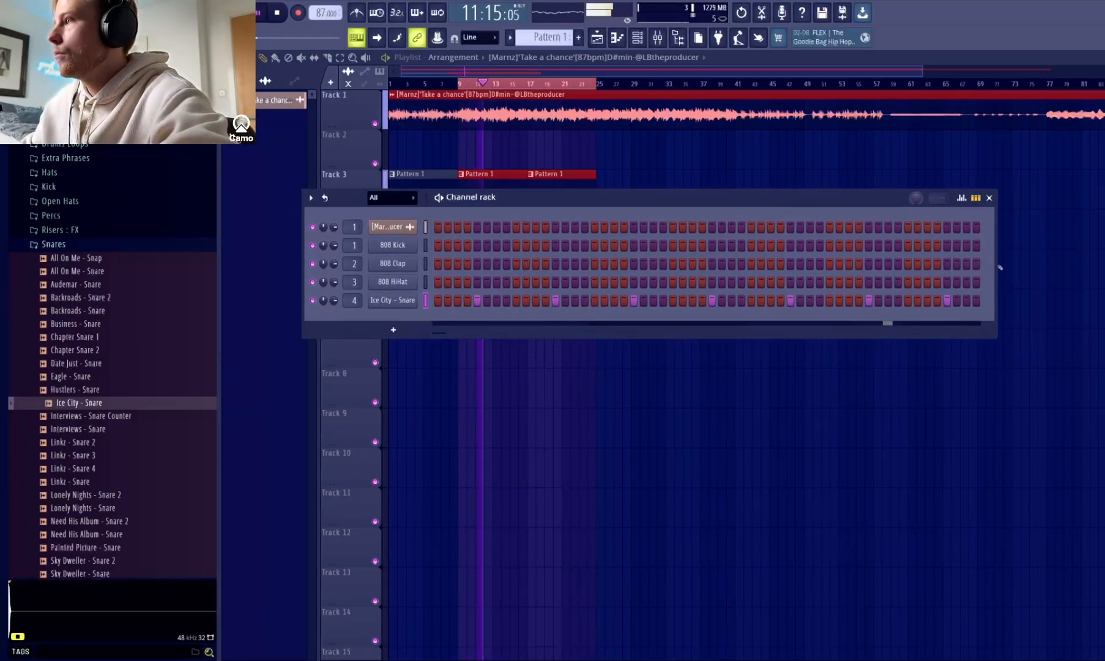
{"action": "left_click_drag", "start_coordinate": [993, 265], "coordinate": [1072, 265]}
{"action": "left_click", "coordinate": [1026, 300]}
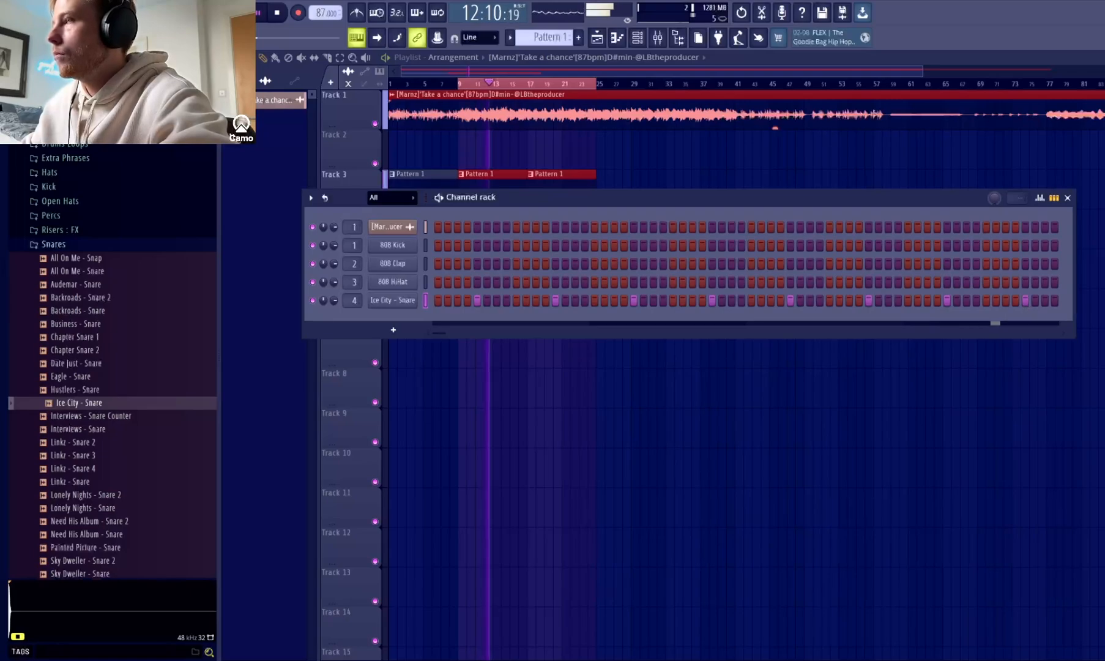
Duplicate the snare's four-bar pattern into bars 5–8 in the maximized piano roll, play it back and return to the playlist.
{"action": "key", "text": "F7"}
{"action": "key", "text": "space"}
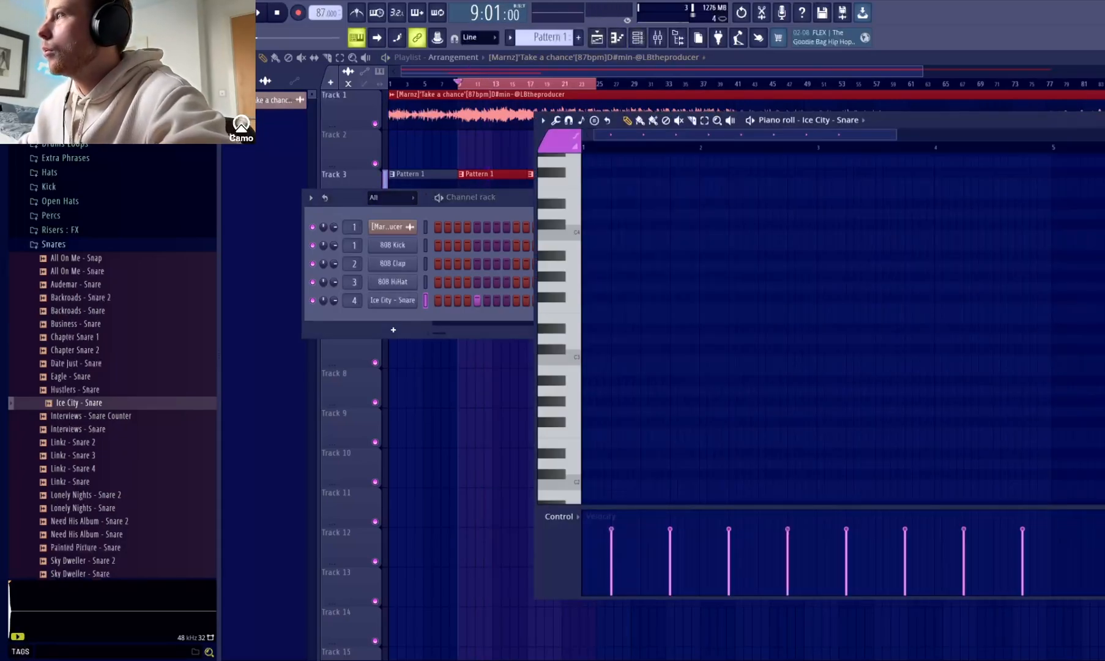
{"action": "key", "text": "Return"}
{"action": "scroll", "coordinate": [839, 229], "scroll_direction": "down", "scroll_amount": 2}
{"action": "scroll", "coordinate": [839, 230], "scroll_direction": "up", "scroll_amount": 8}
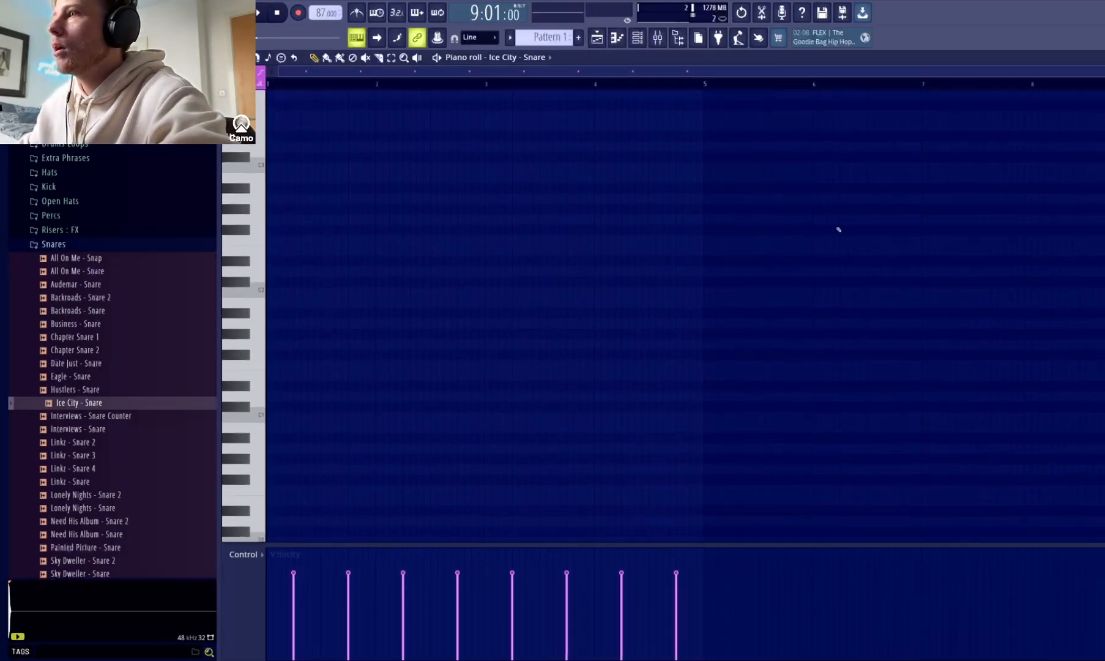
{"action": "left_click_drag", "start_coordinate": [705, 85], "coordinate": [268, 85]}
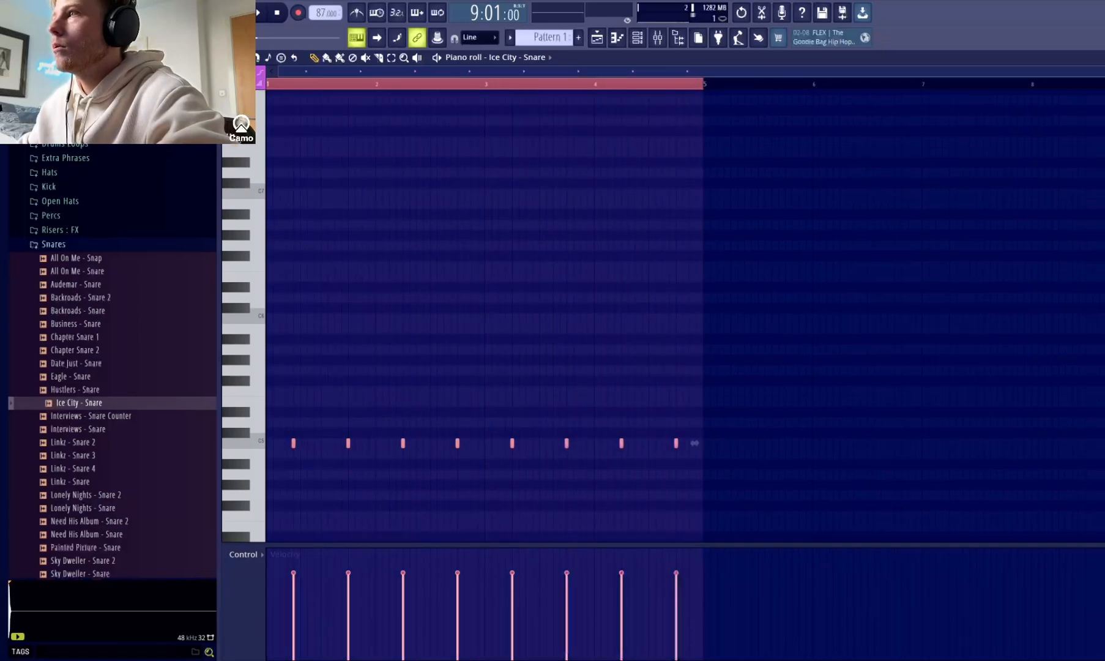
{"action": "key", "text": "ctrl+b"}
{"action": "key", "text": "space"}
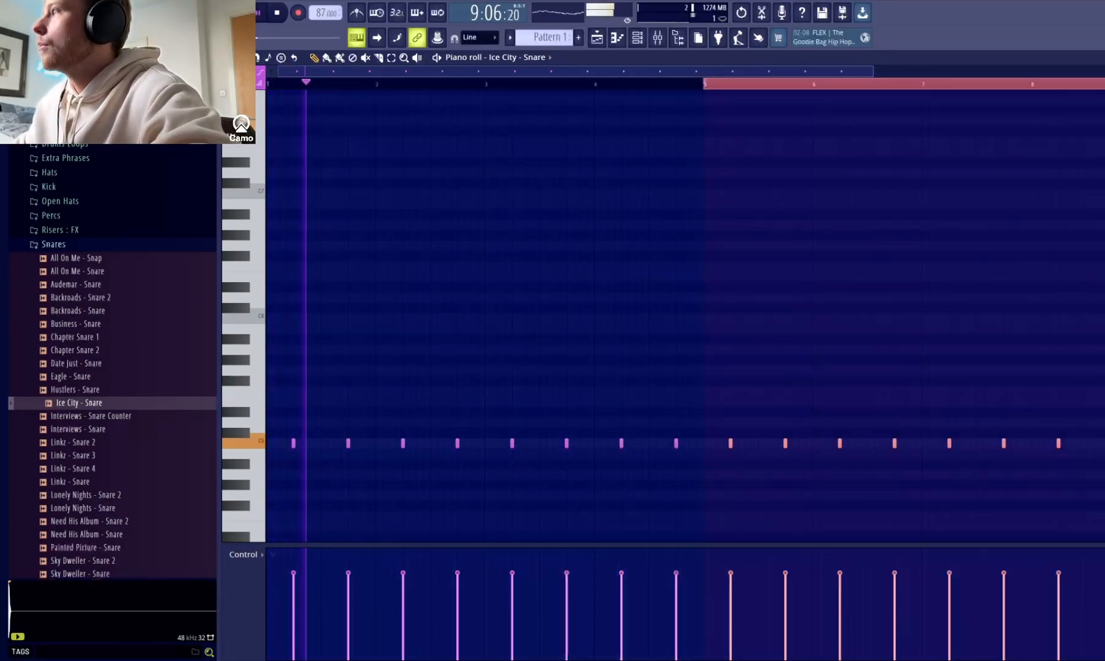
{"action": "key", "text": "Escape"}
Audition samples from the Benz kit's Open Hats folder over the beat, including Bloody - Ride, DunKno - Hat and the Lonely Nights open hats.
{"action": "left_click", "coordinate": [48, 244]}
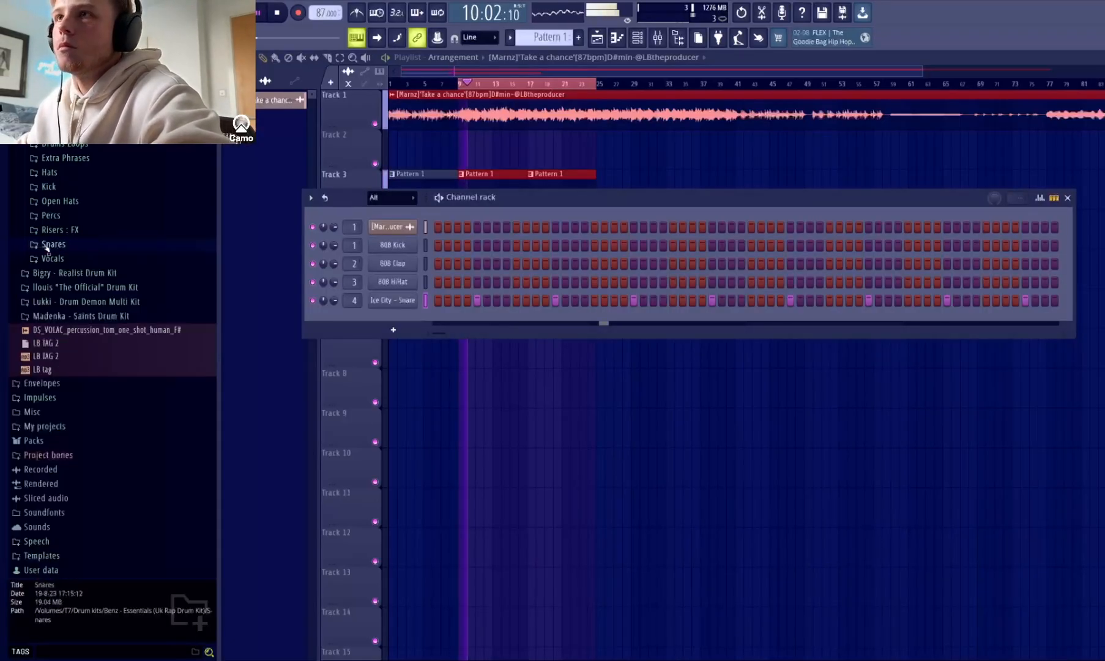
{"action": "left_click", "coordinate": [69, 202]}
{"action": "left_click", "coordinate": [83, 295]}
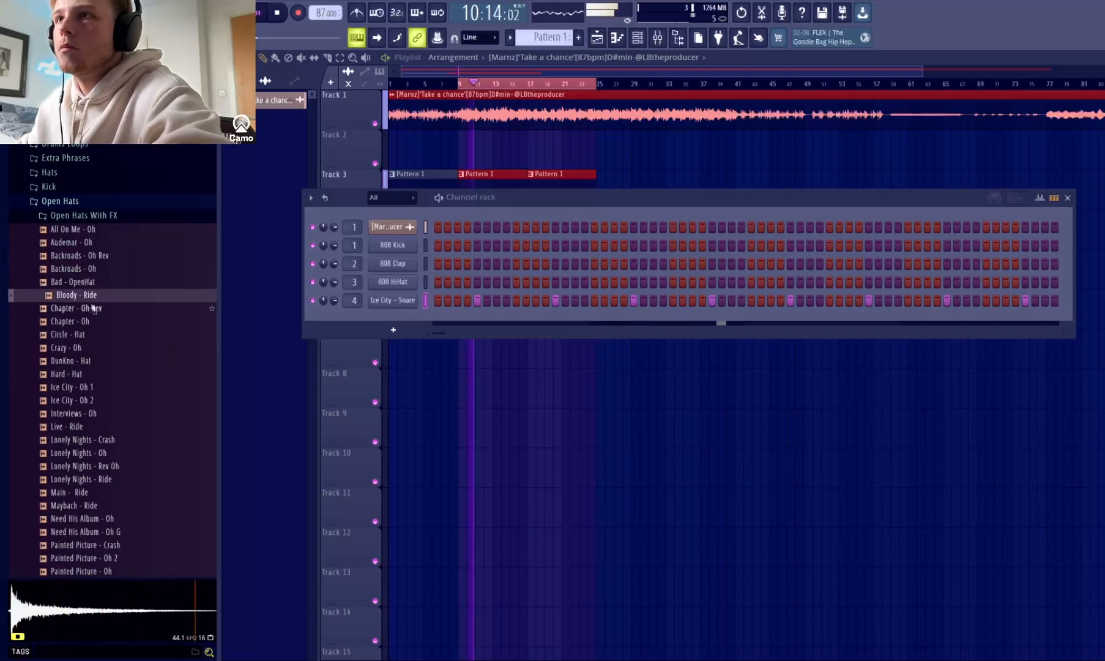
{"action": "key", "text": "space"}
{"action": "left_click", "coordinate": [101, 361]}
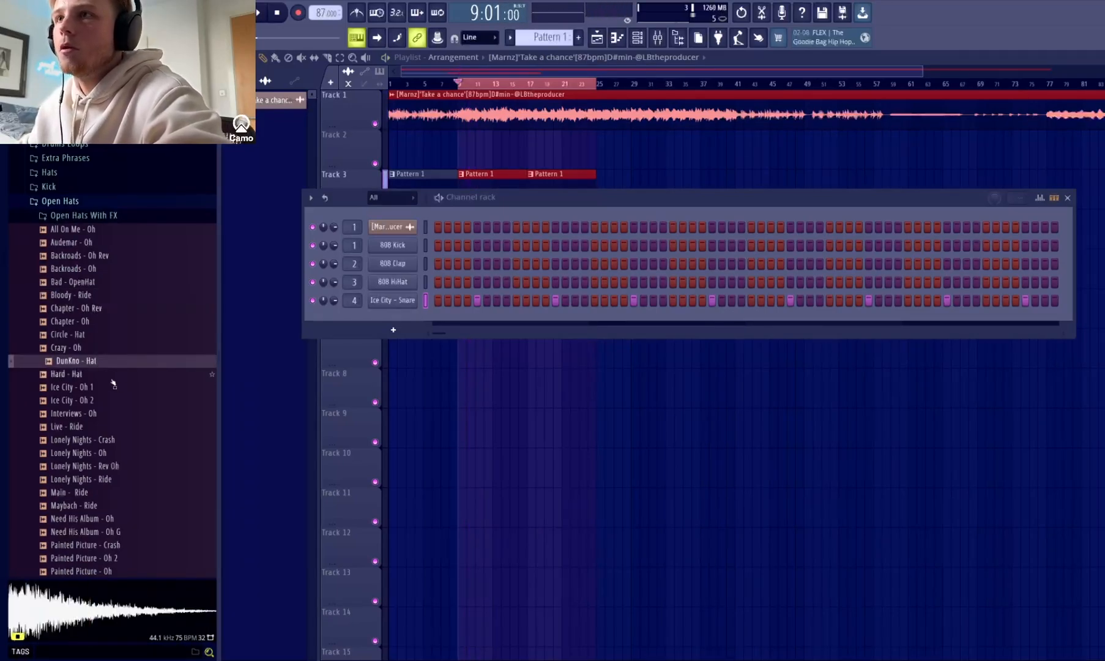
{"action": "scroll", "coordinate": [126, 446], "scroll_direction": "up", "scroll_amount": 2}
{"action": "left_click", "coordinate": [77, 519]}
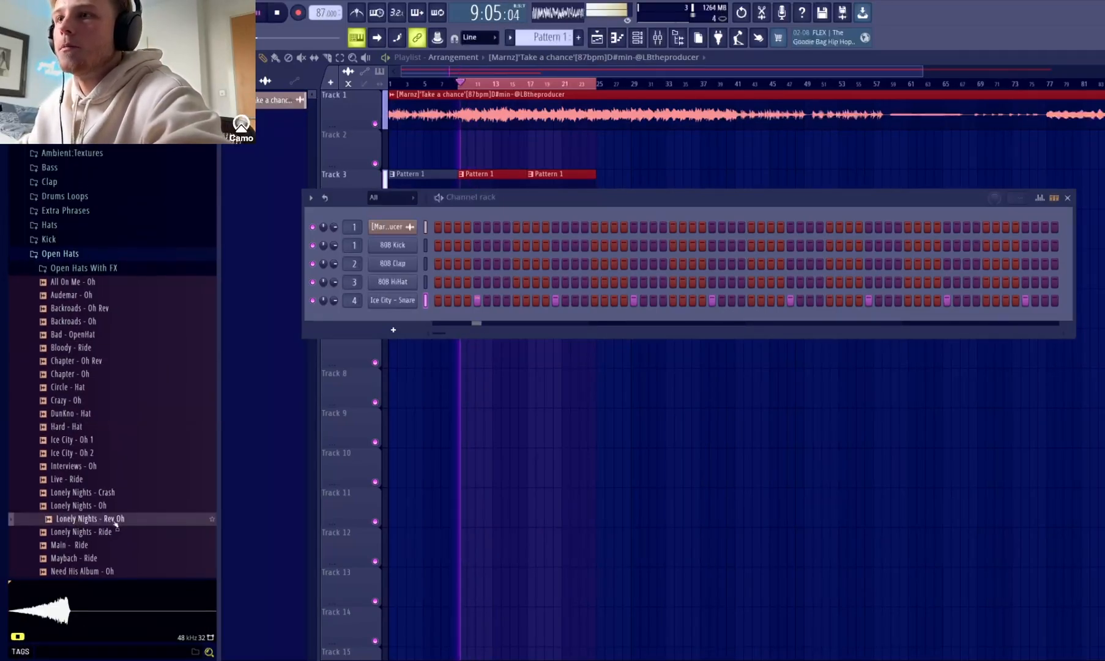
{"action": "left_click", "coordinate": [103, 506]}
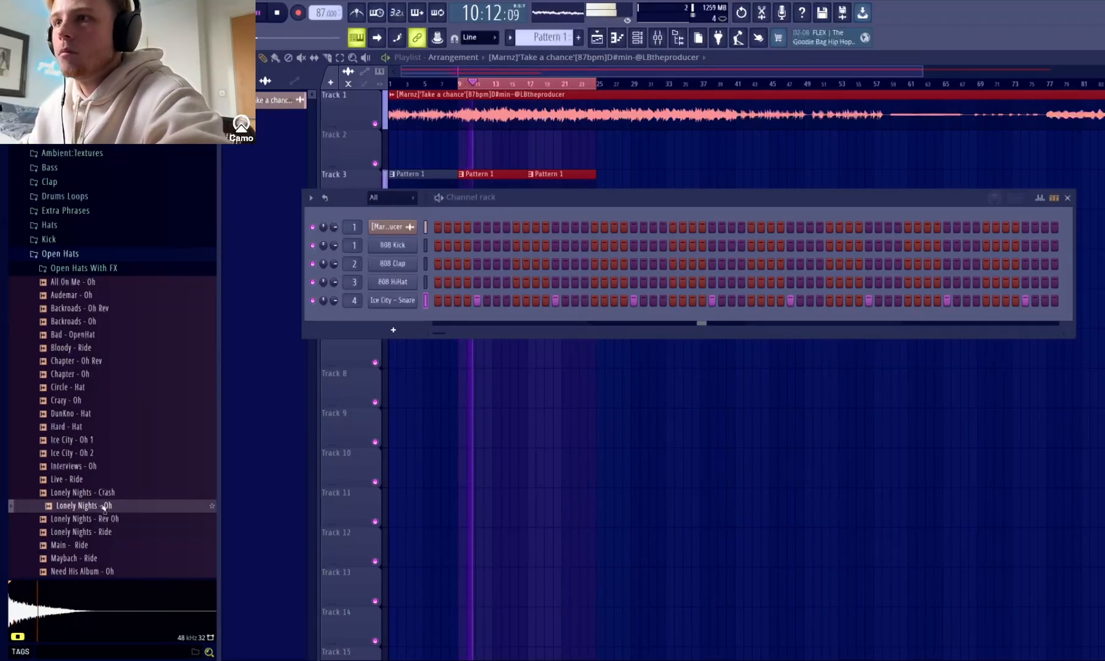
Add Lonely Nights - Ride as a new channel with a hit on step 1, and replace its sample with Lonely Nights - Crash.
{"action": "left_click", "coordinate": [98, 531]}
{"action": "key", "text": "space"}
{"action": "left_click_drag", "start_coordinate": [108, 539], "coordinate": [375, 324]}
{"action": "key", "text": "space"}
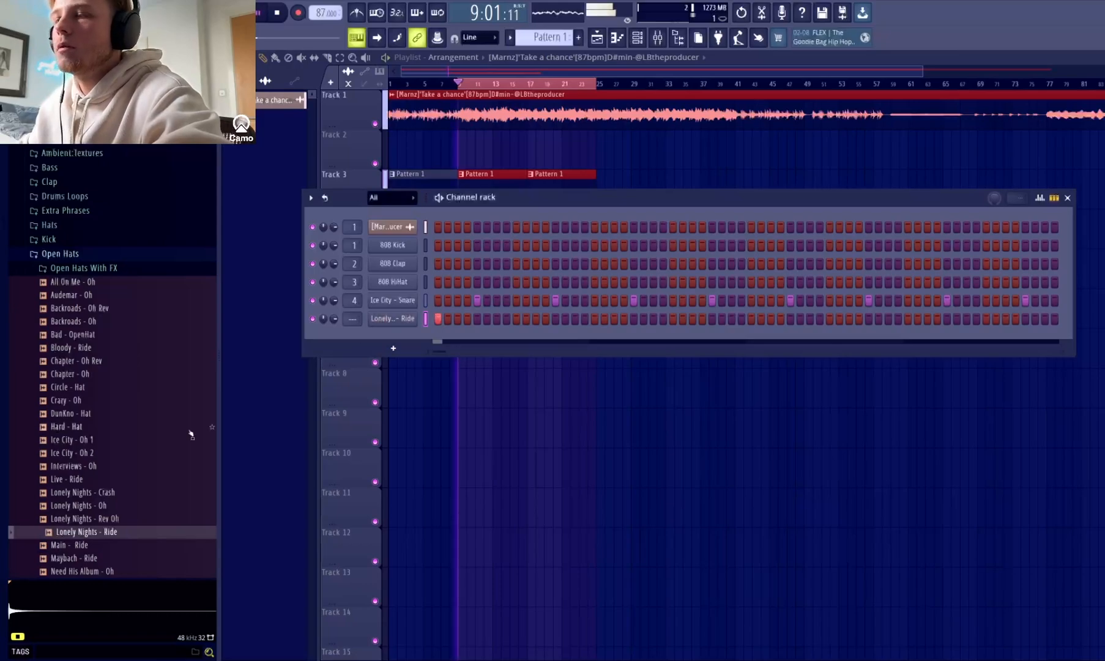
{"action": "scroll", "coordinate": [116, 458], "scroll_direction": "down", "scroll_amount": 3}
{"action": "left_click_drag", "start_coordinate": [101, 416], "coordinate": [404, 324]}
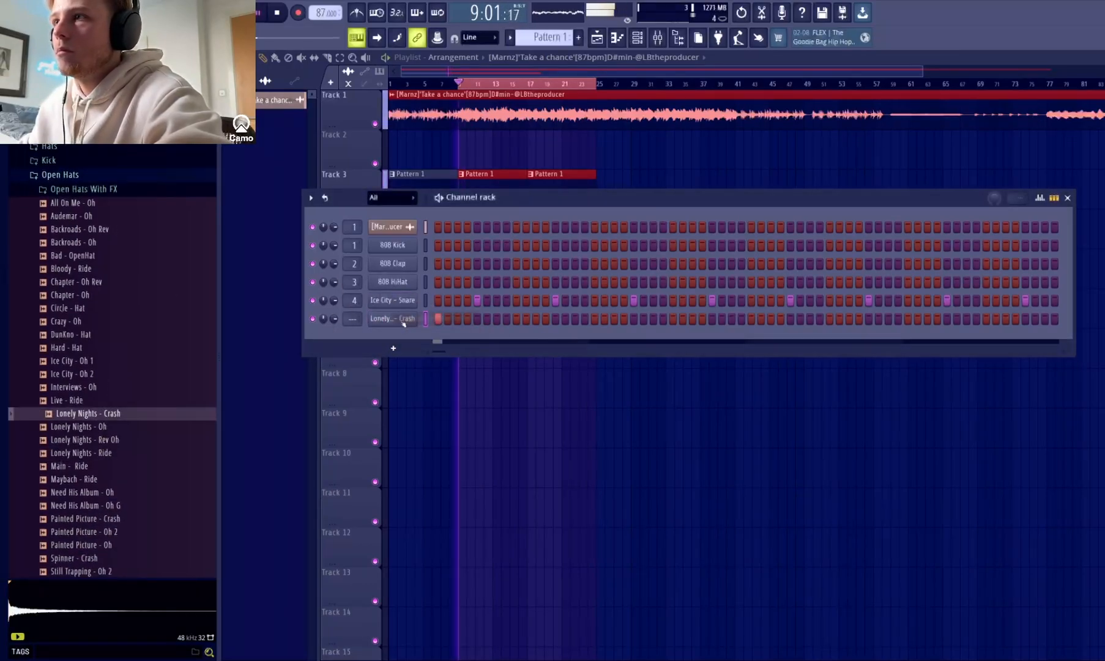
Audition further open hats, rides and crashes over the loop, including Painted Picture - Crash, Maybach - Ride and Ice City - Oh 2.
{"action": "left_click", "coordinate": [118, 519]}
{"action": "left_click", "coordinate": [111, 490]}
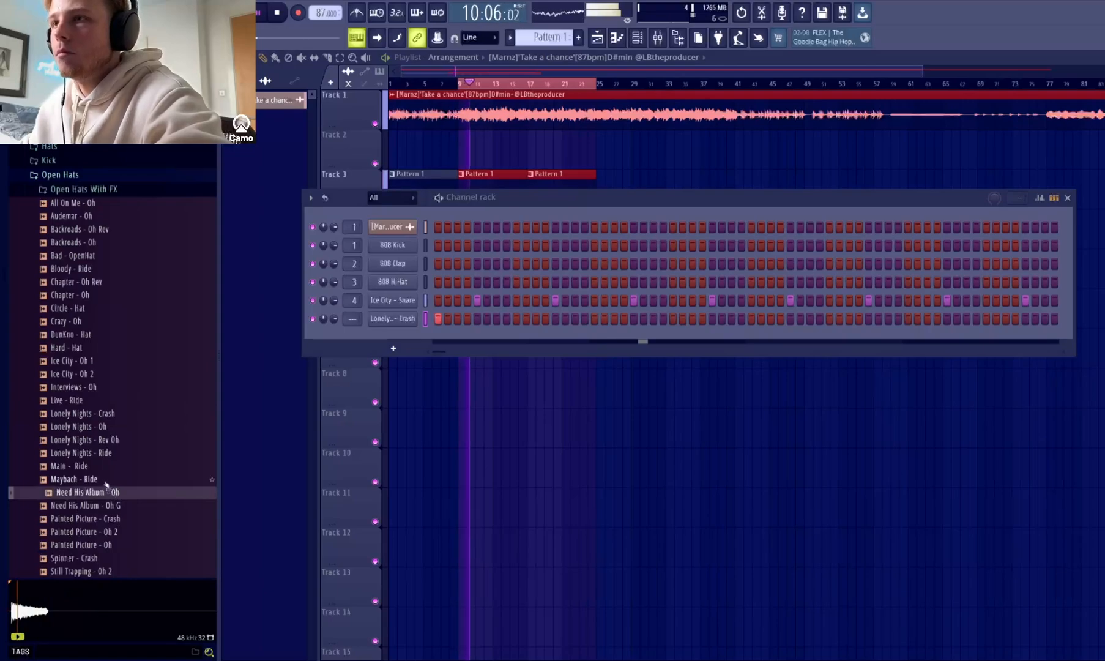
{"action": "left_click", "coordinate": [106, 479]}
{"action": "left_click", "coordinate": [107, 466]}
{"action": "left_click", "coordinate": [110, 454]}
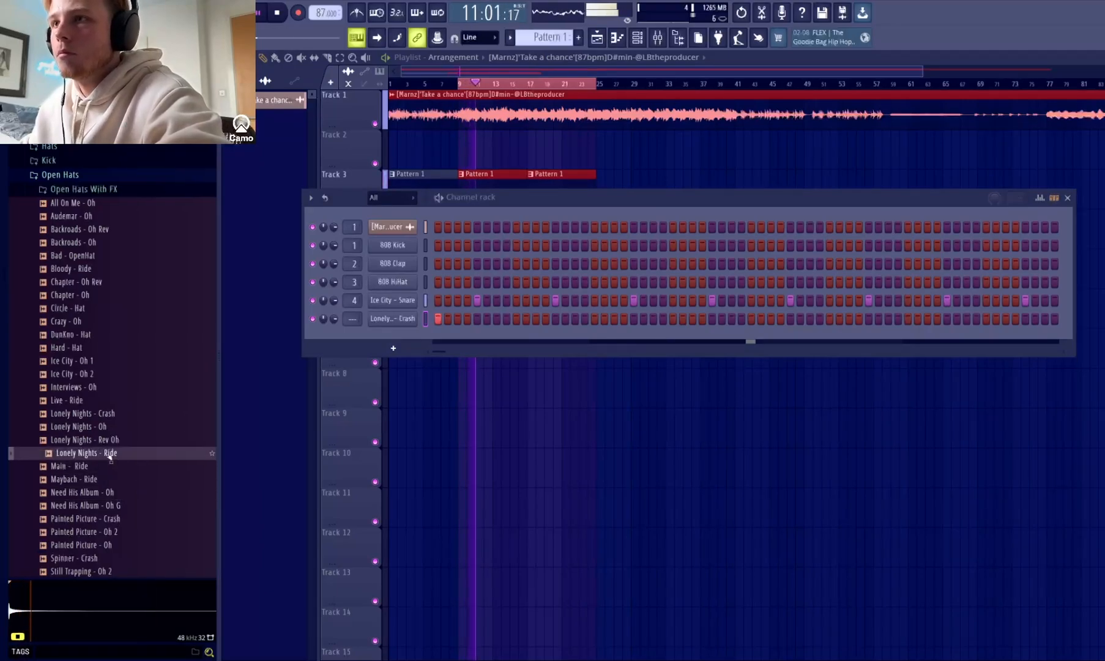
{"action": "left_click", "coordinate": [96, 374]}
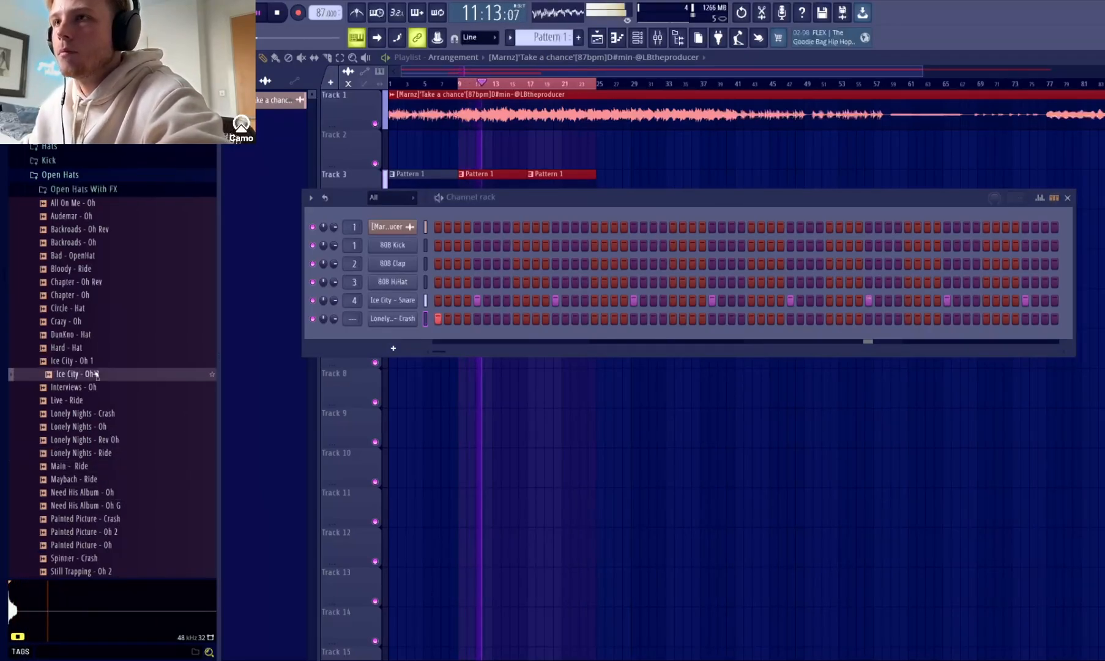
Add Ice City - Oh 2 as a new channel with hits on steps 11 and 27, and play it with the loop.
{"action": "left_click_drag", "start_coordinate": [96, 374], "coordinate": [512, 336]}
{"action": "key", "text": "space"}
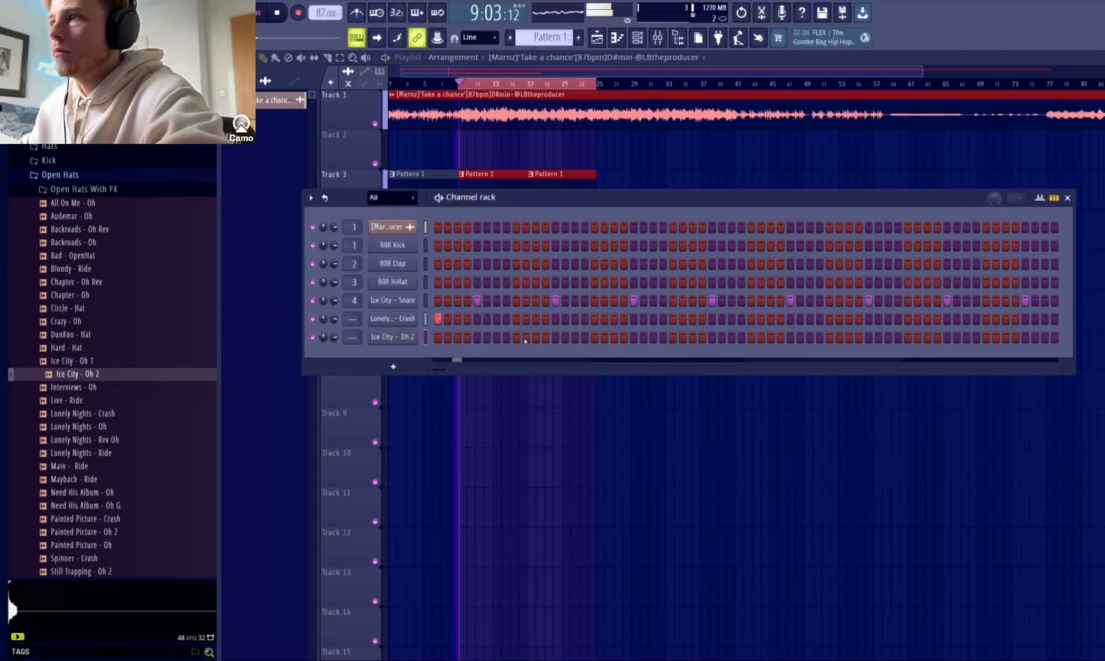
{"action": "left_click", "coordinate": [537, 338]}
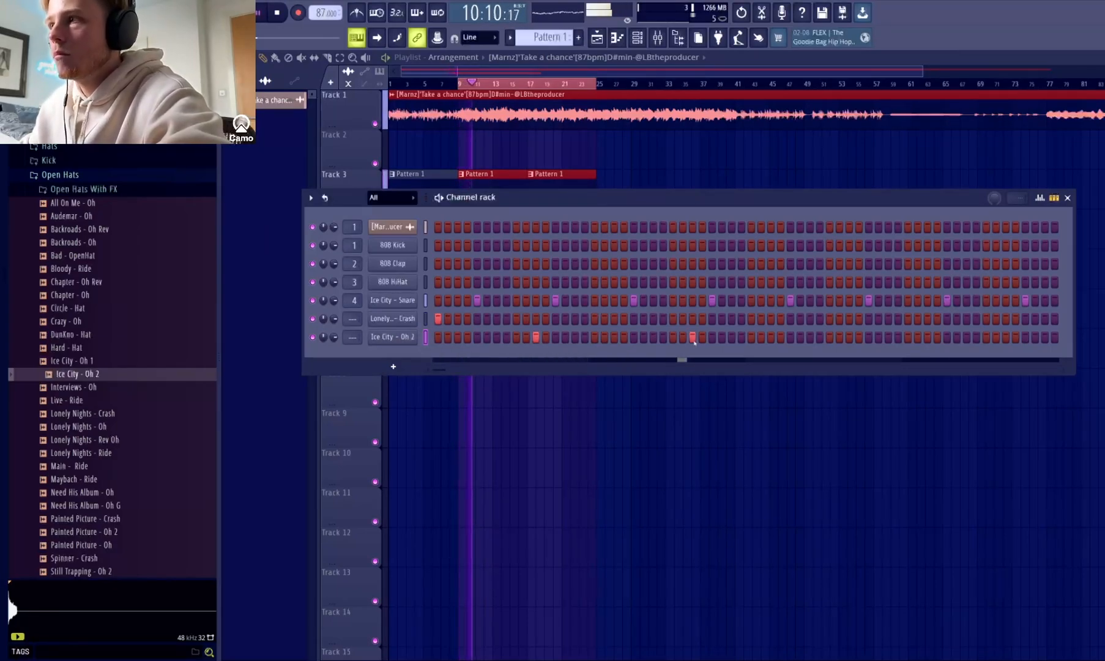
{"action": "key", "text": "space"}
Audition alternative open hats from the Benz kit without the loop, including Crazy, Circle, Chapter and Painted Picture.
{"action": "left_click", "coordinate": [81, 321]}
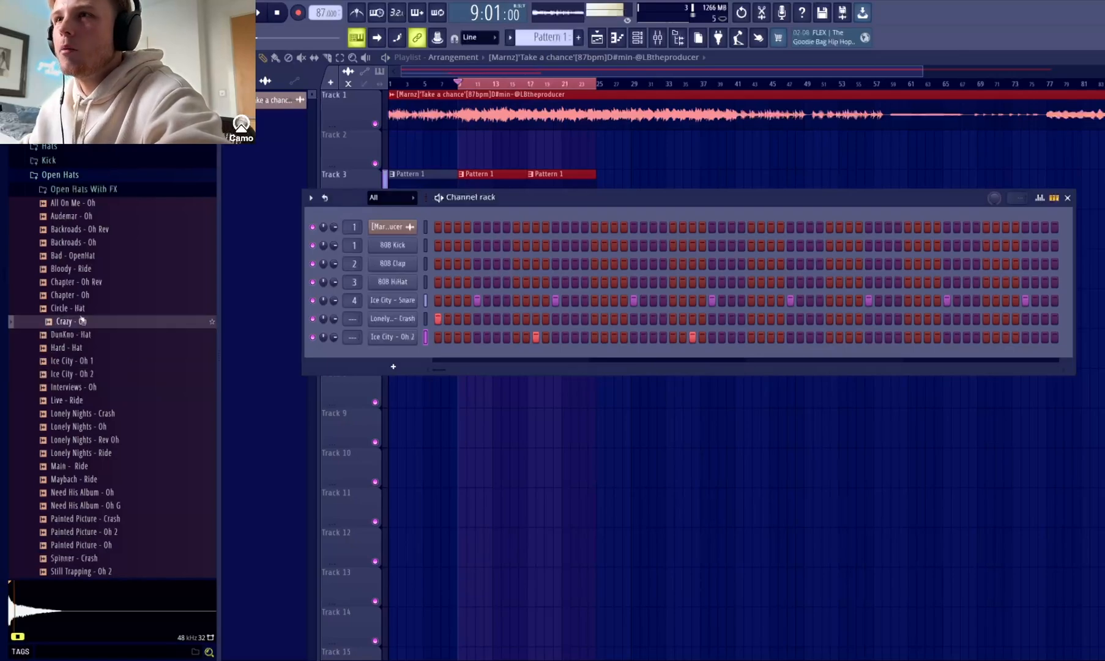
{"action": "left_click", "coordinate": [81, 310]}
{"action": "left_click", "coordinate": [83, 296]}
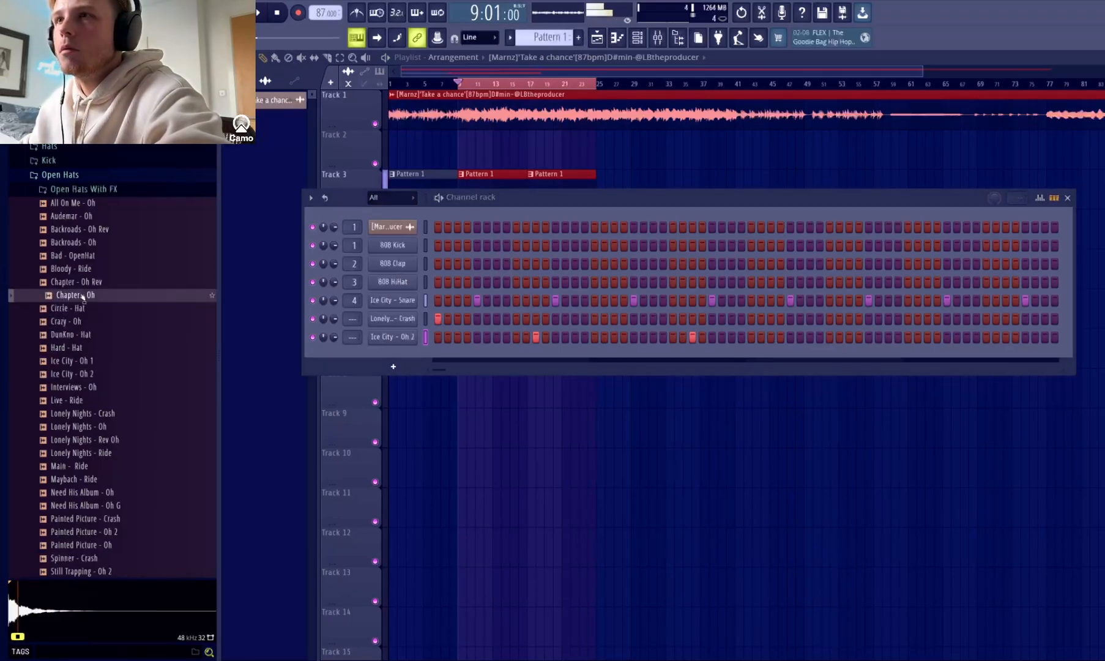
{"action": "left_click", "coordinate": [91, 482]}
{"action": "scroll", "coordinate": [93, 485], "scroll_direction": "down", "scroll_amount": 1}
{"action": "left_click", "coordinate": [94, 483]}
{"action": "left_click", "coordinate": [111, 521]}
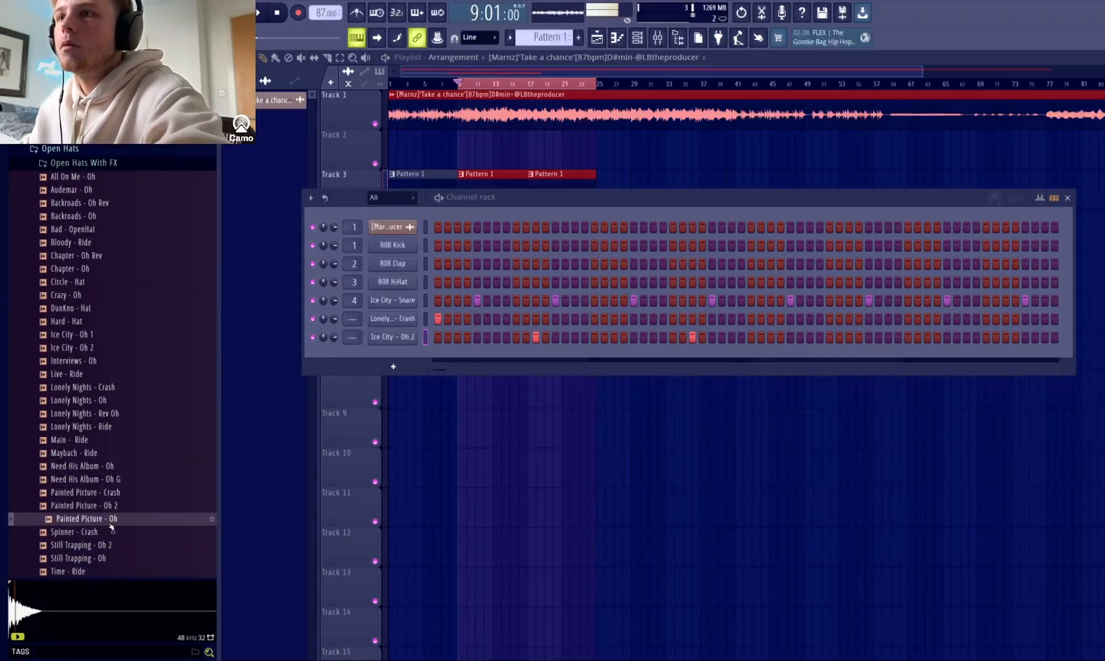
{"action": "scroll", "coordinate": [100, 431], "scroll_direction": "up", "scroll_amount": 5}
Switch to the Lukki - Drum Demon Multi Kit and audition its Dodge and Goto open hats, closing each kit folder when finished.
{"action": "left_click", "coordinate": [83, 203]}
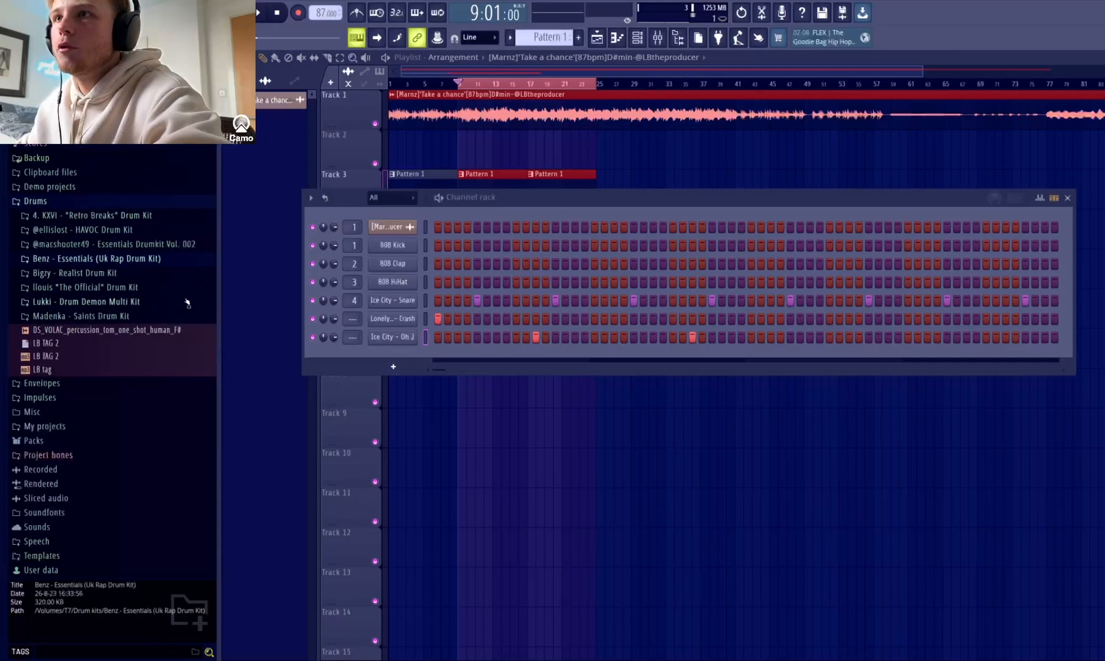
{"action": "left_click", "coordinate": [98, 302]}
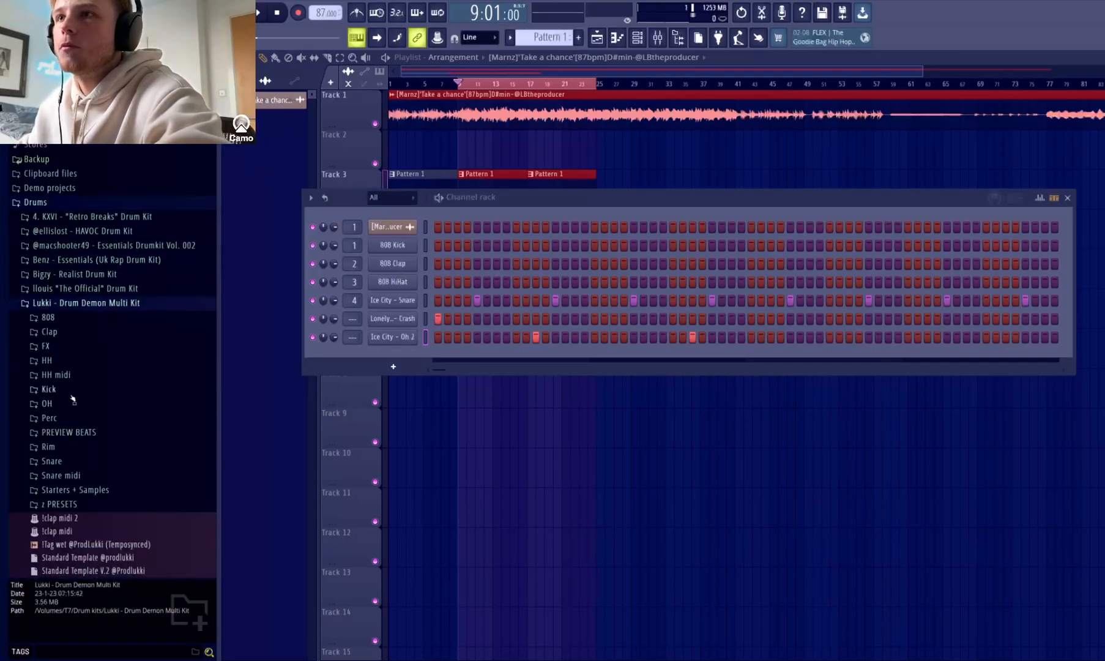
{"action": "left_click", "coordinate": [69, 405]}
{"action": "left_click", "coordinate": [92, 439]}
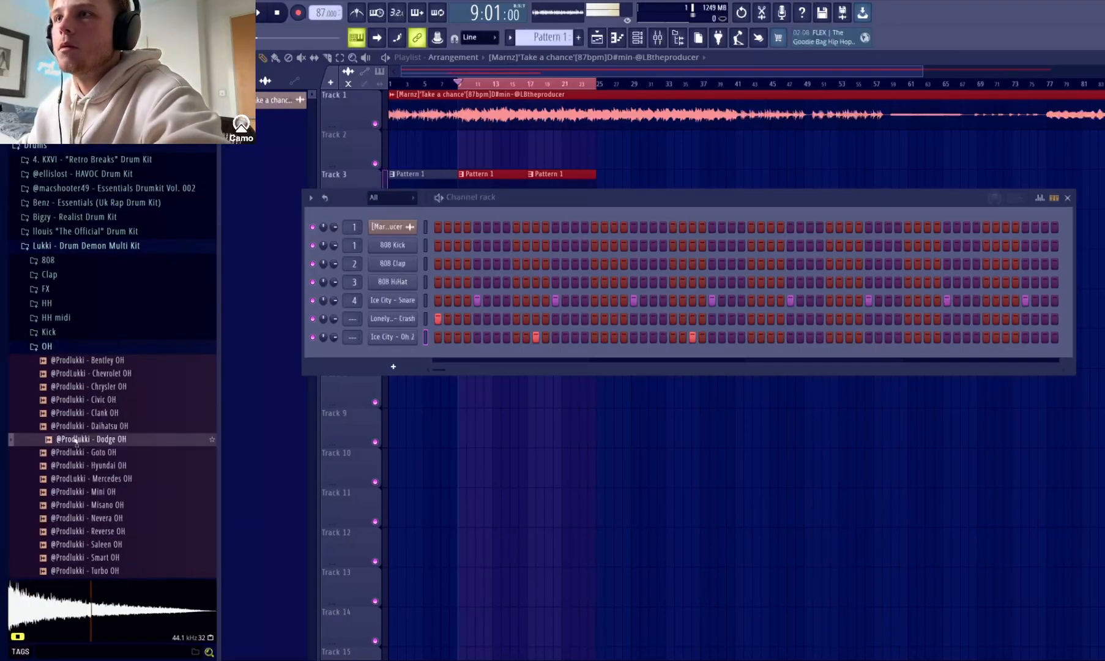
{"action": "left_click", "coordinate": [97, 453]}
{"action": "left_click", "coordinate": [76, 245]}
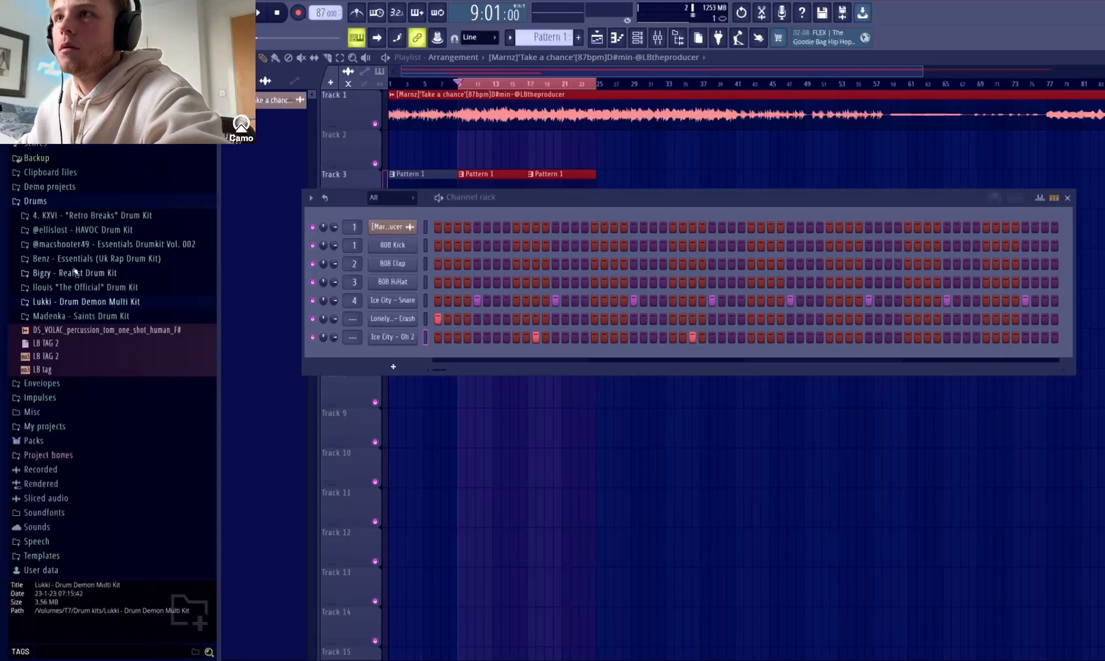
Replace the Ice City - Oh 2 sample with Madenka - short open hihat from the Saints Drum Kit, and check its sampler settings.
{"action": "left_click", "coordinate": [82, 314]}
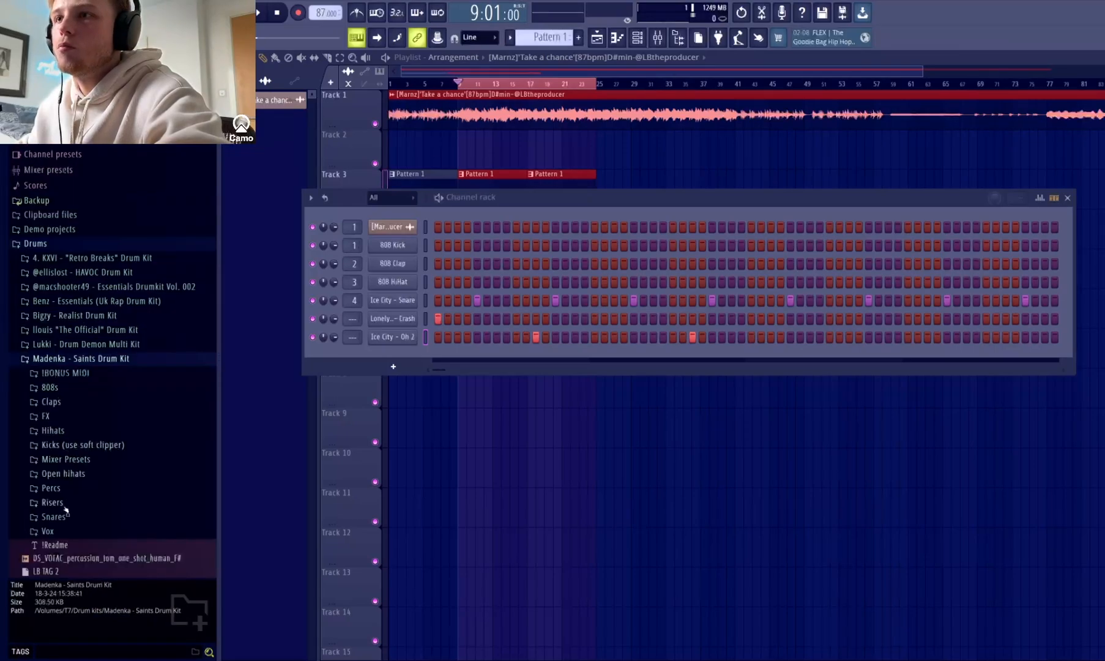
{"action": "left_click", "coordinate": [67, 474]}
{"action": "left_click", "coordinate": [99, 527]}
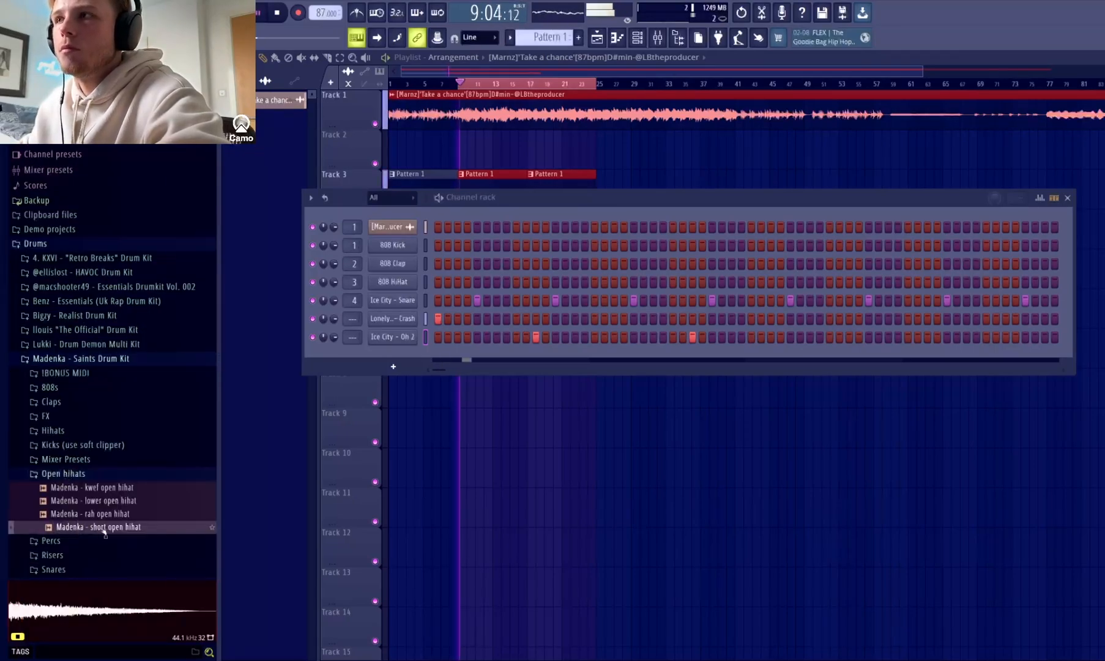
{"action": "left_click_drag", "start_coordinate": [105, 531], "coordinate": [395, 341]}
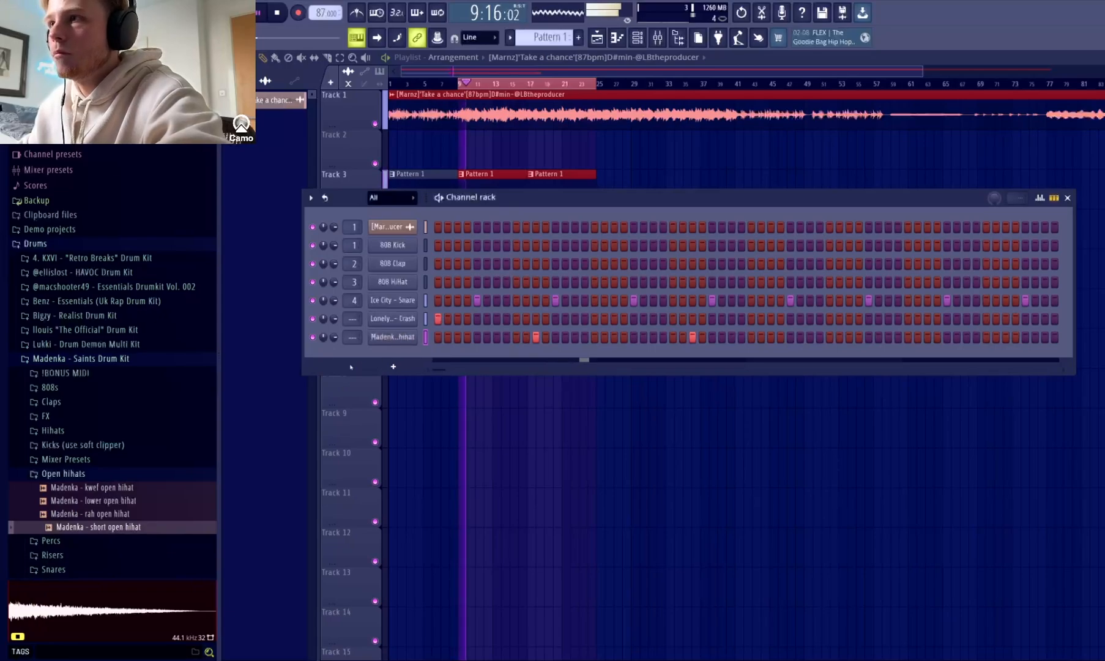
{"action": "left_click", "coordinate": [393, 337]}
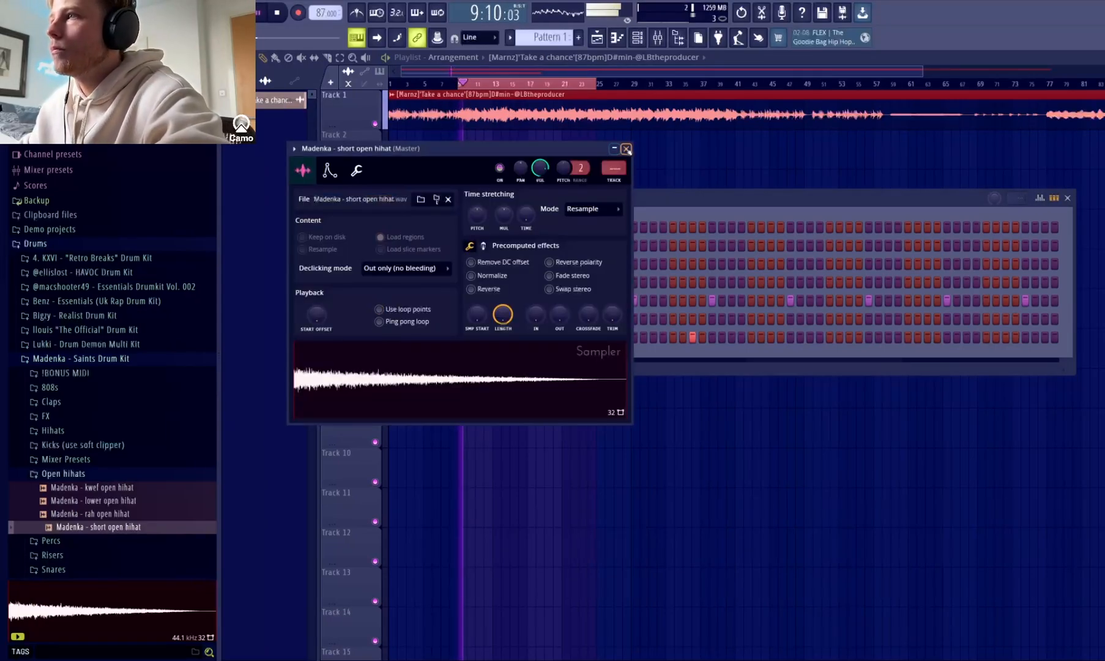
{"action": "left_click", "coordinate": [627, 150]}
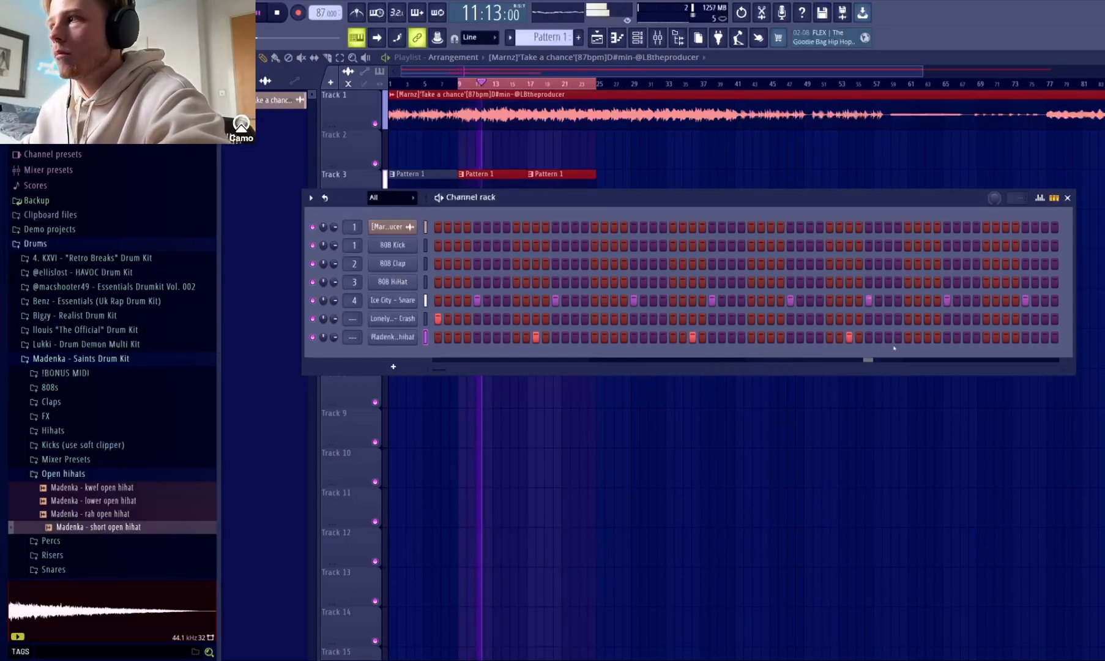
Add Madenka open hi-hat hits on steps 59 and 63, and duplicate the four-bar pattern into bars 5 to 8.
{"action": "left_click", "coordinate": [1007, 339]}
{"action": "left_click", "coordinate": [1045, 338]}
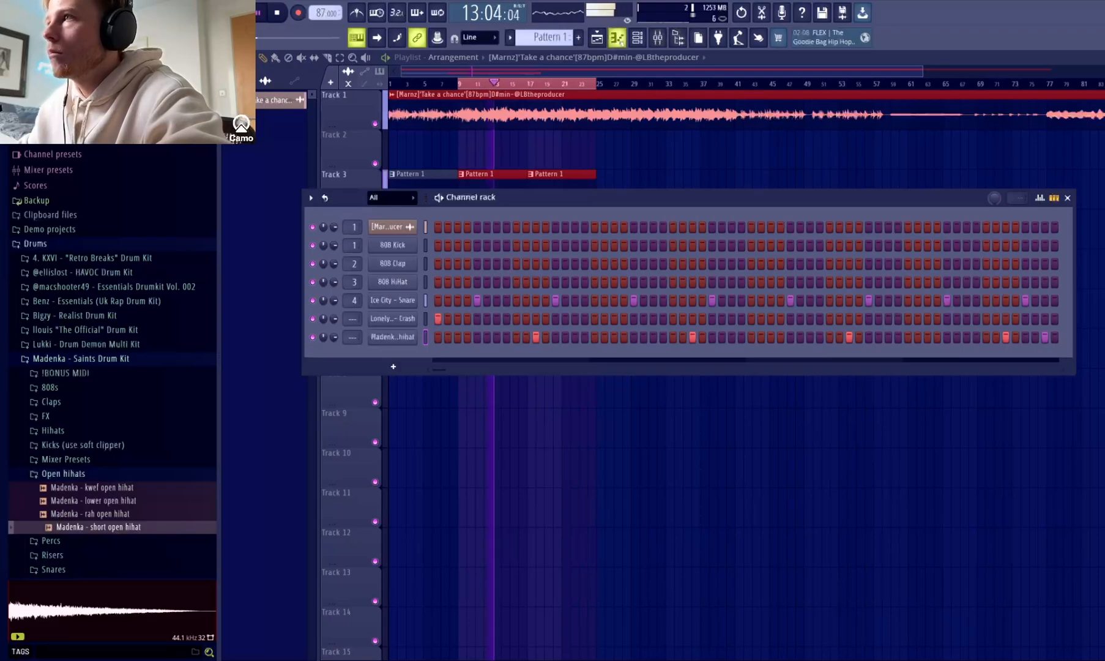
{"action": "left_click", "coordinate": [620, 40]}
{"action": "left_click_drag", "start_coordinate": [705, 84], "coordinate": [263, 83]}
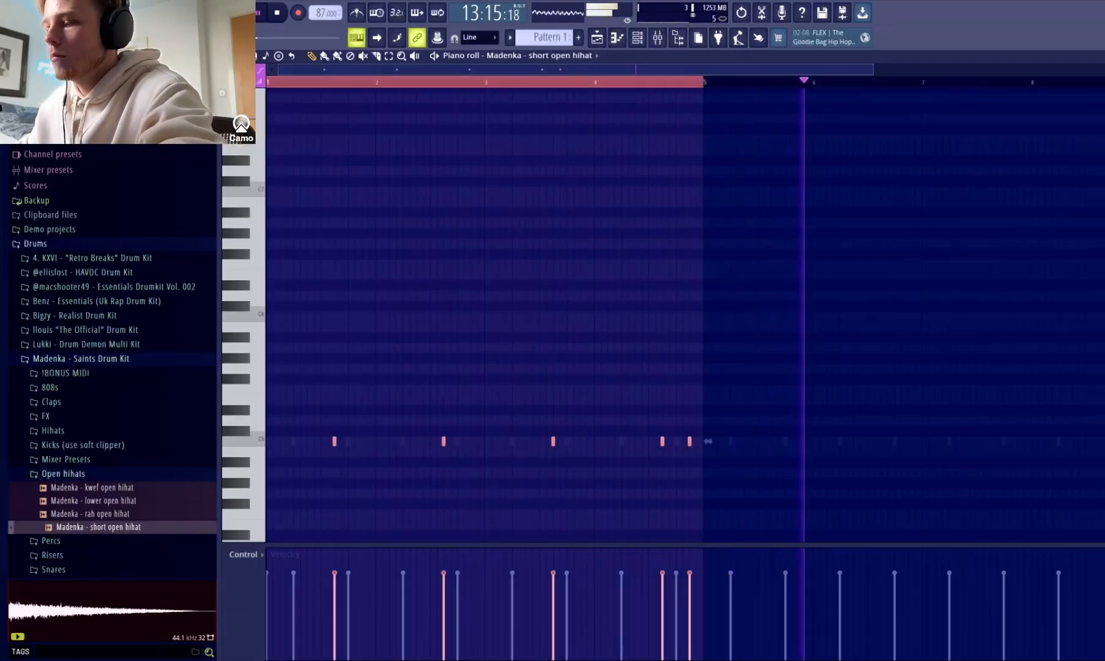
{"action": "key", "text": "ctrl+b"}
{"action": "left_click", "coordinate": [1103, 56]}
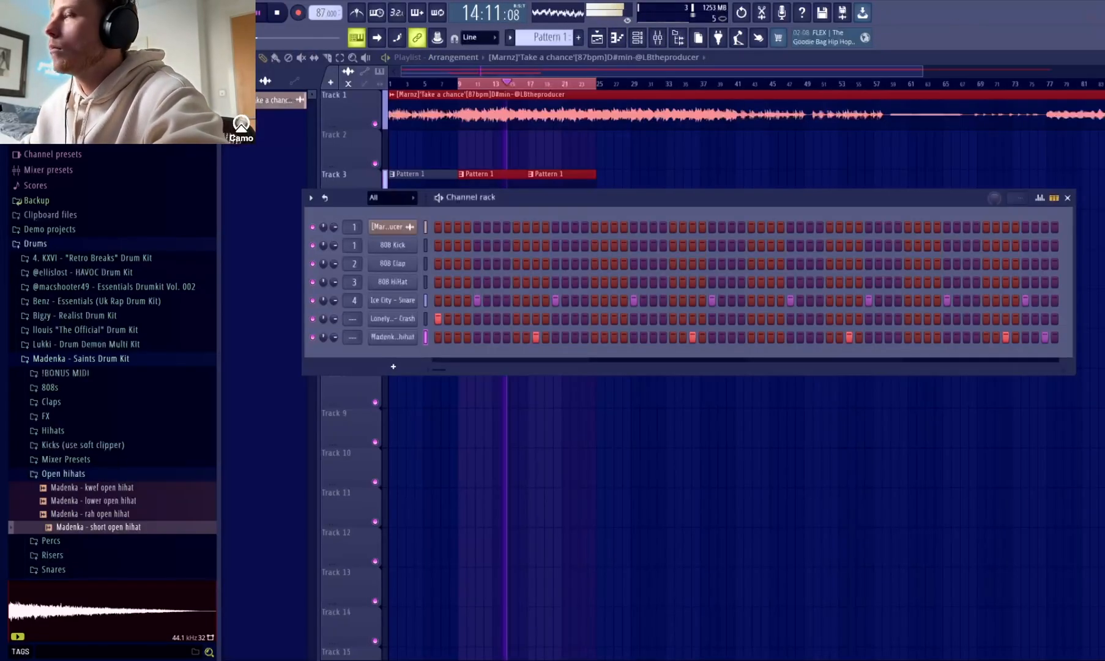
Replace the 808 HiHat sample with Eagle - Hats from the Benz kit, and fill its first bar with sixteenth-note hits.
{"action": "left_click", "coordinate": [72, 361]}
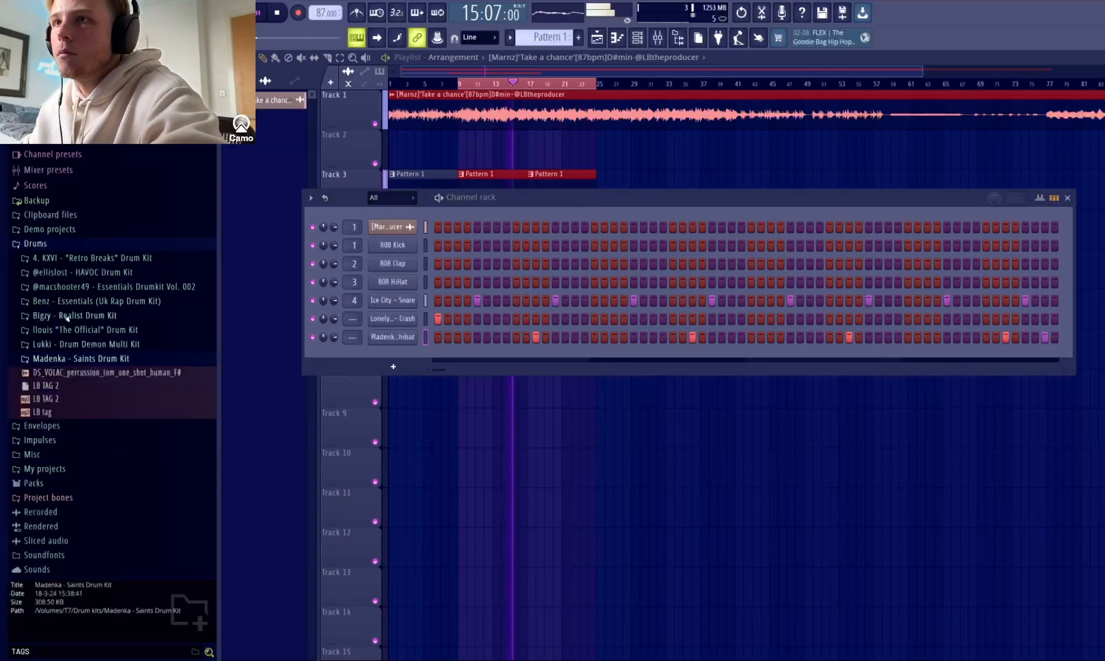
{"action": "key", "text": "space"}
{"action": "left_click", "coordinate": [73, 301]}
{"action": "scroll", "coordinate": [72, 304], "scroll_direction": "down", "scroll_amount": 2}
{"action": "left_click", "coordinate": [72, 388]}
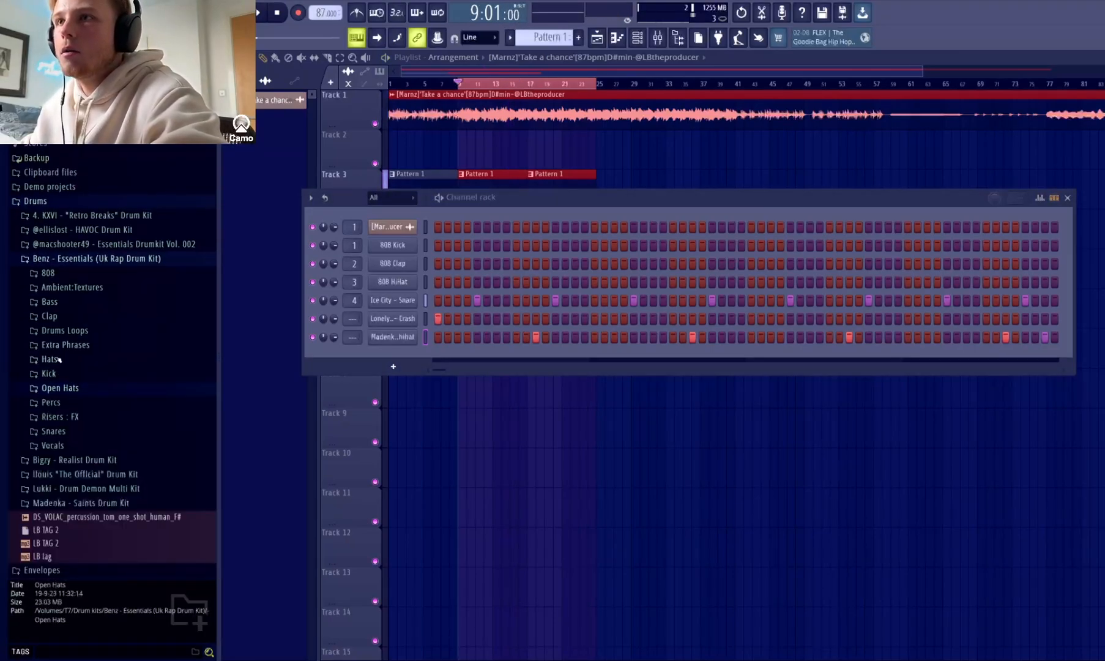
{"action": "left_click", "coordinate": [49, 360]}
{"action": "key", "text": "space"}
{"action": "left_click", "coordinate": [94, 439]}
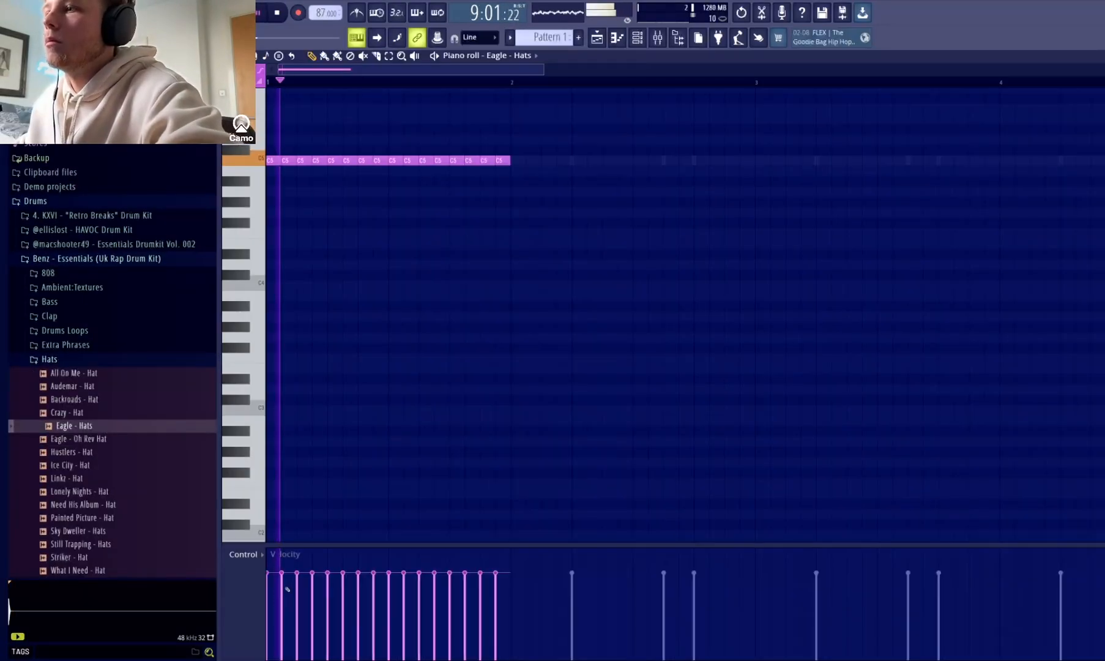
Lower the velocity of every second pair of Eagle - Hats notes in bar 1, leaving the last note slightly louder.
{"action": "left_click_drag", "start_coordinate": [298, 591], "coordinate": [314, 592]}
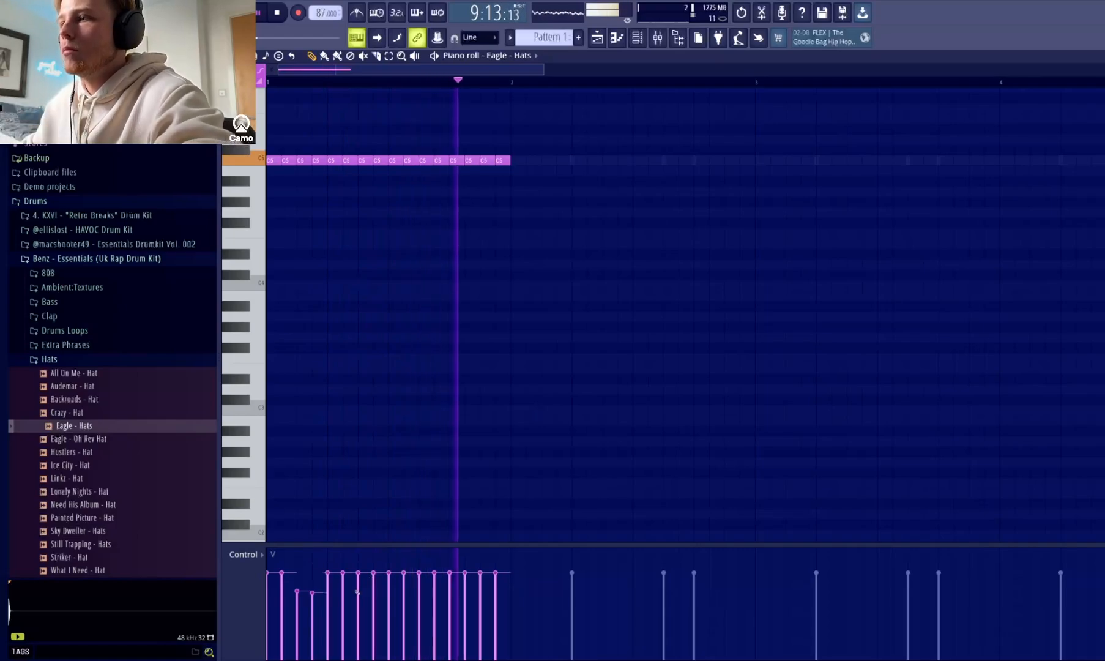
{"action": "key", "text": "space"}
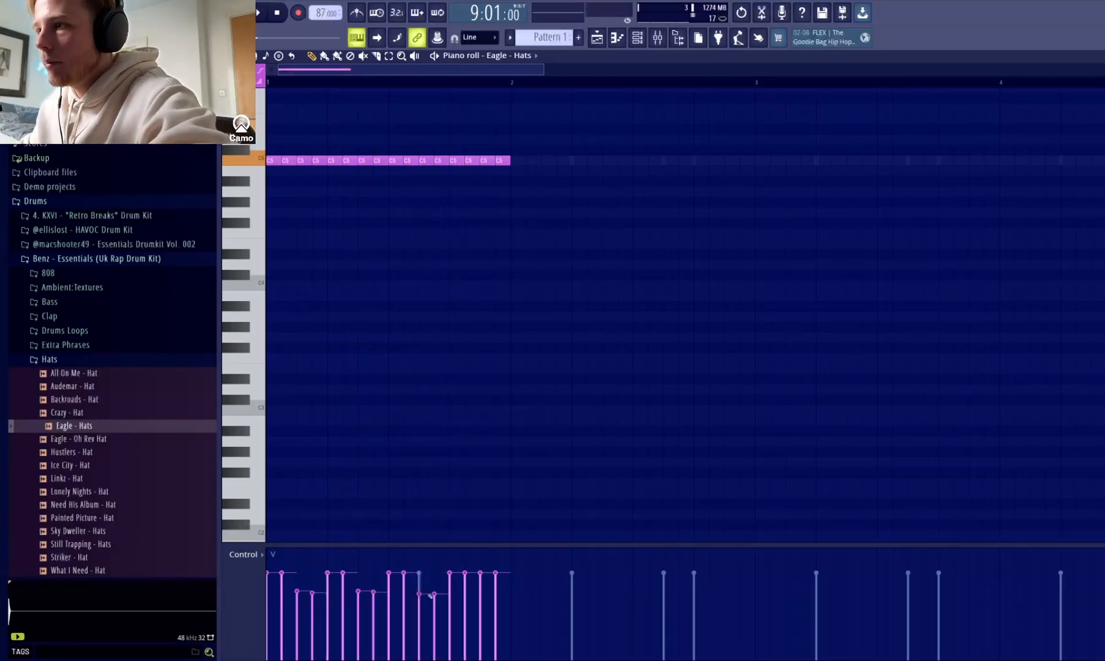
{"action": "key", "text": "space"}
{"action": "left_click_drag", "start_coordinate": [482, 592], "coordinate": [494, 581]}
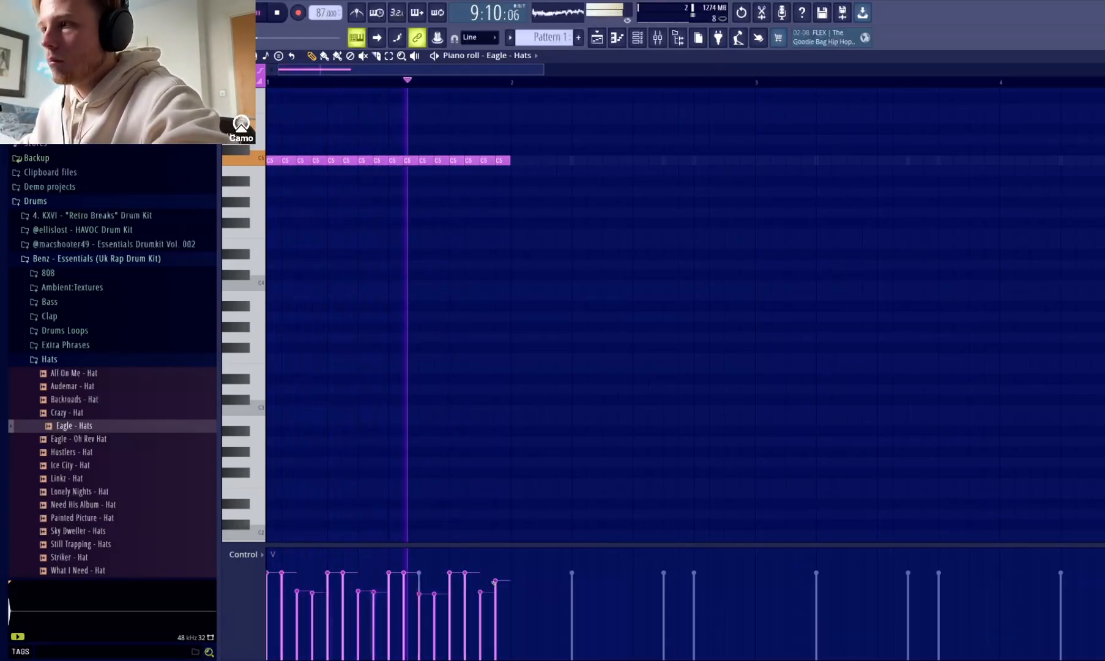
{"action": "key", "text": "space"}
Duplicate the one-bar hat pattern until it fills eight bars, and return to the channel rack.
{"action": "key", "text": "ctrl+b"}
{"action": "key", "text": "ctrl+b"}
{"action": "key", "text": "ctrl+b"}
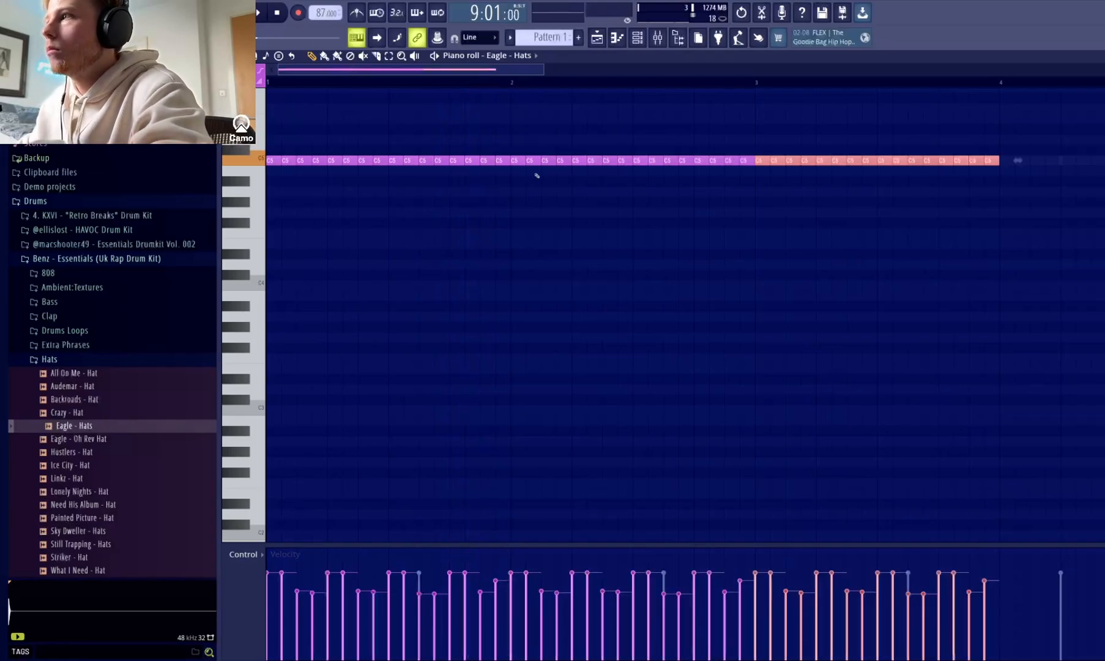
{"action": "key", "text": "space"}
{"action": "left_click_drag", "start_coordinate": [591, 70], "coordinate": [967, 136]}
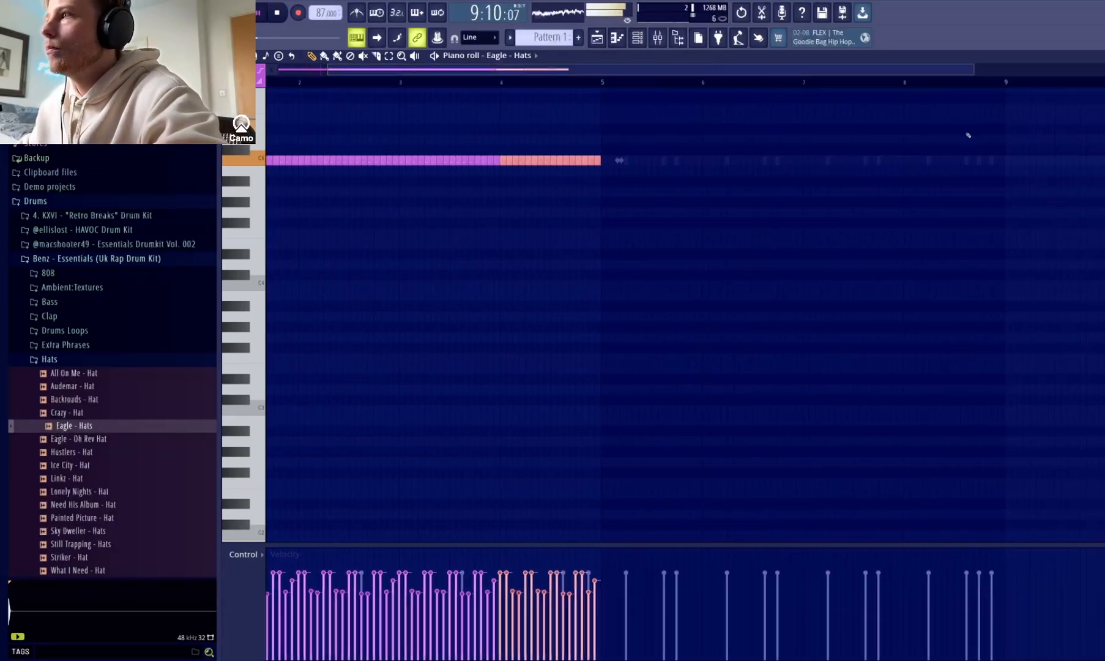
{"action": "key", "text": "ctrl+b"}
{"action": "key", "text": "ctrl+b"}
{"action": "key", "text": "ctrl+b"}
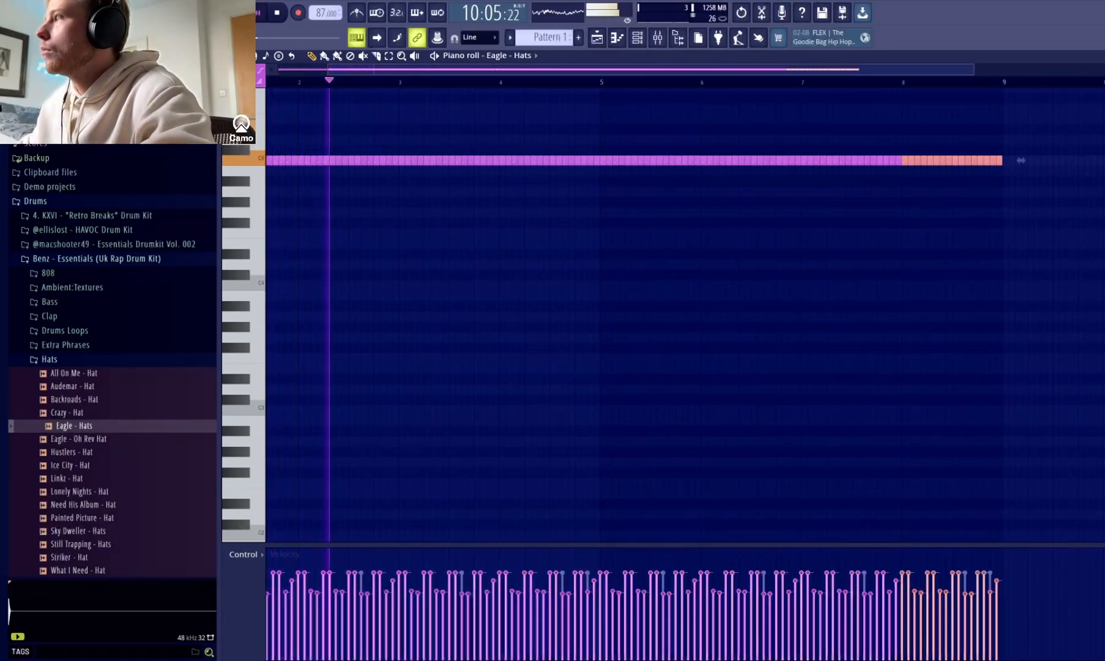
{"action": "key", "text": "F7"}
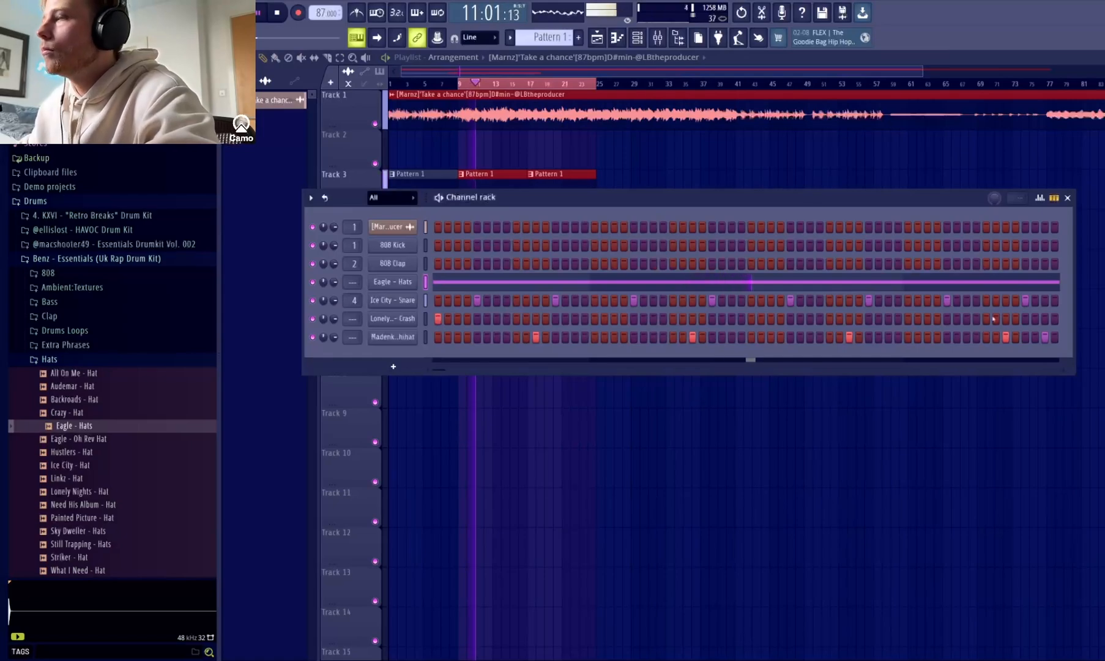
Audition the Benz kit's kicks and replace the 808 Clap sample with Lonely Nights - Kick.
{"action": "left_click", "coordinate": [79, 359]}
{"action": "left_click", "coordinate": [48, 373]}
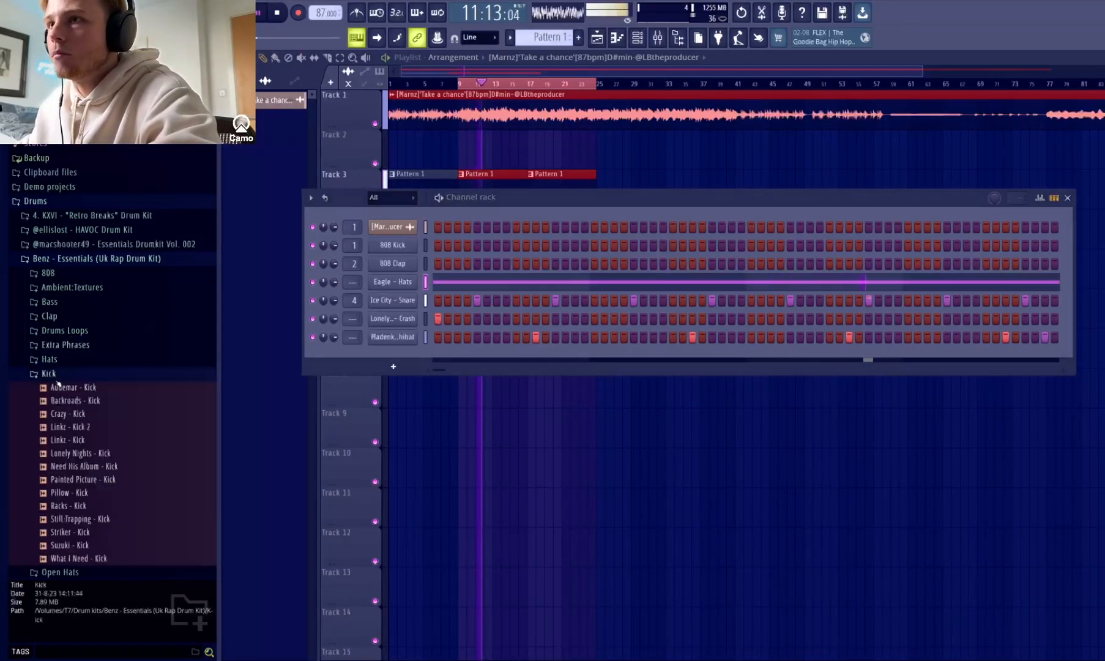
{"action": "left_click", "coordinate": [88, 439]}
{"action": "left_click", "coordinate": [88, 453]}
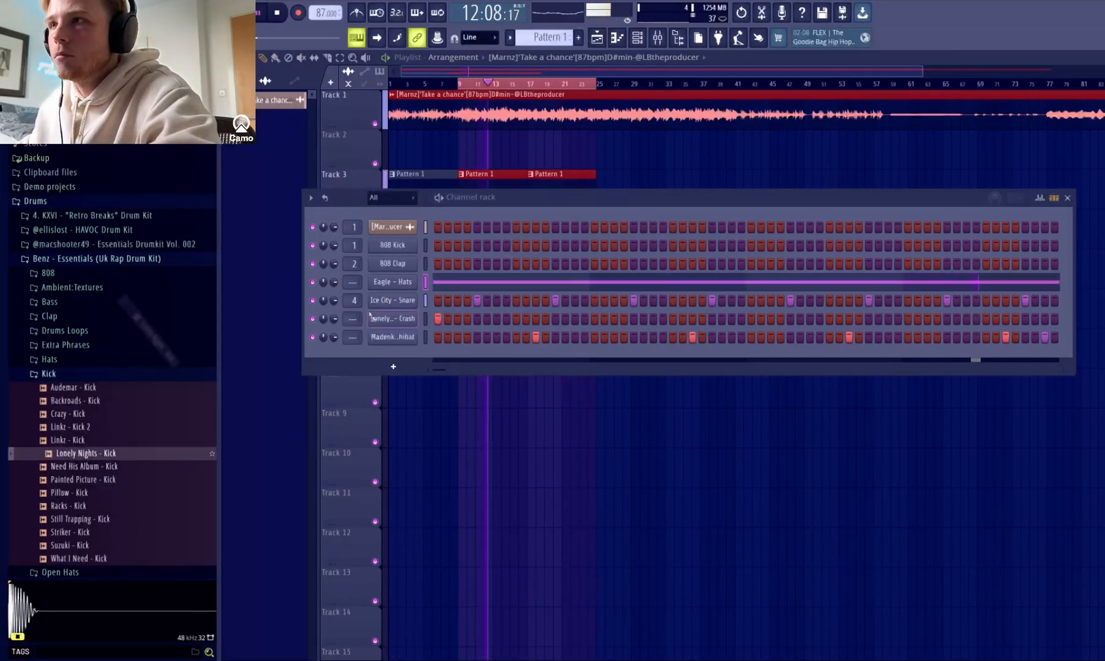
{"action": "left_click_drag", "start_coordinate": [88, 453], "coordinate": [377, 264]}
Program Lonely Nights - Kick hits on steps 1, 17, 24, 27, 33, 43, 49, 56, 59 and 63 while the loop plays.
{"action": "key", "text": "space"}
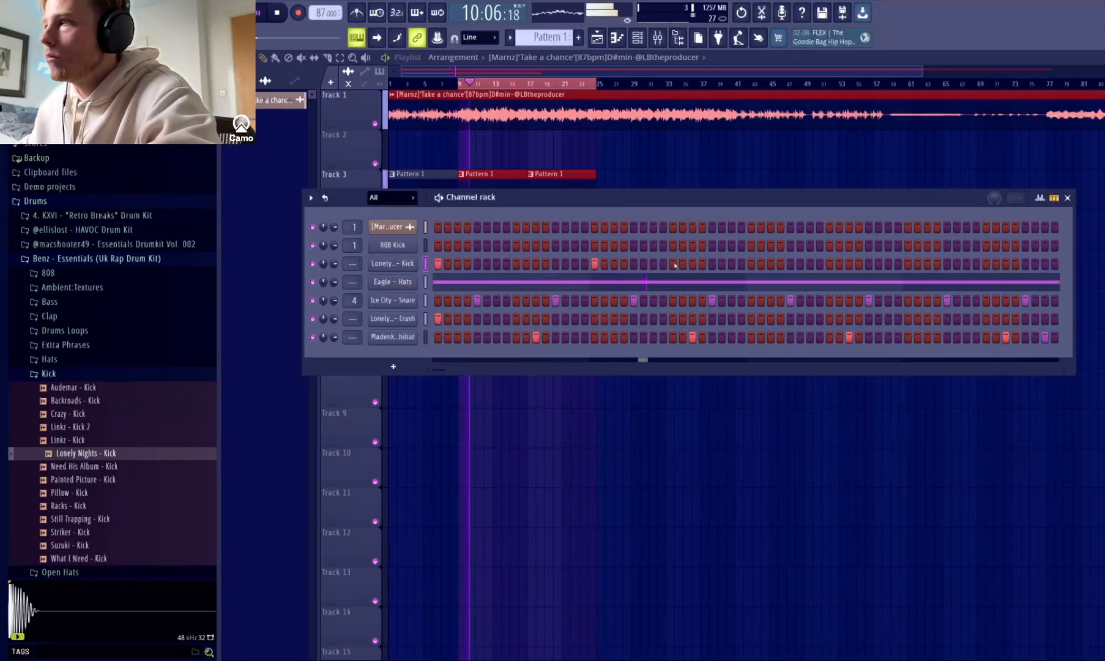
{"action": "left_click", "coordinate": [752, 264]}
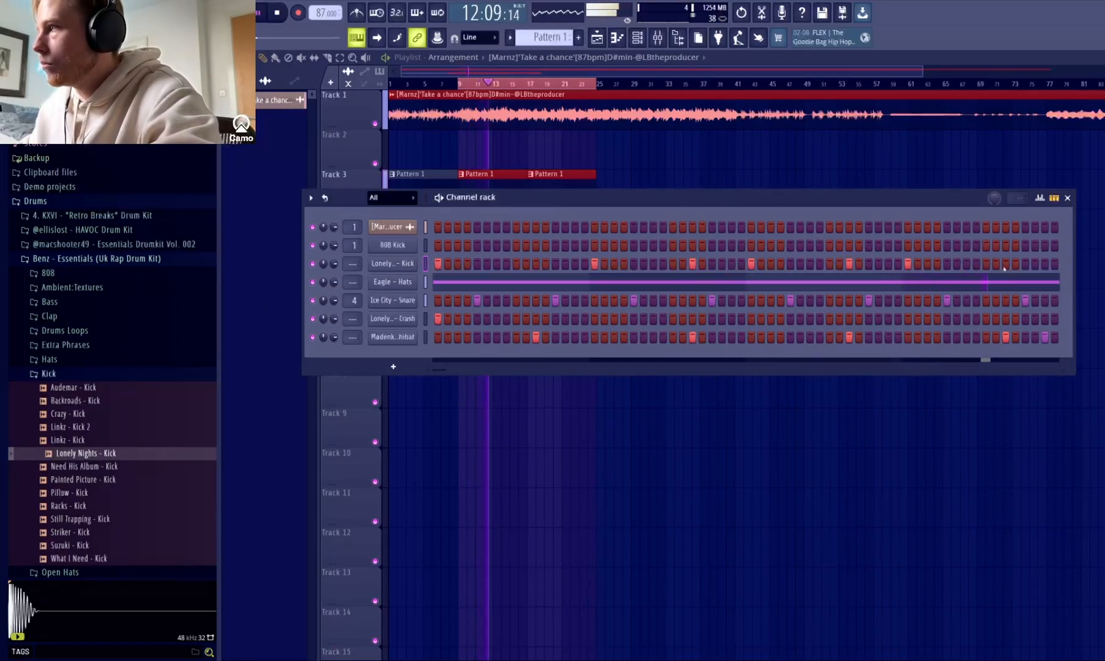
{"action": "key", "text": "space"}
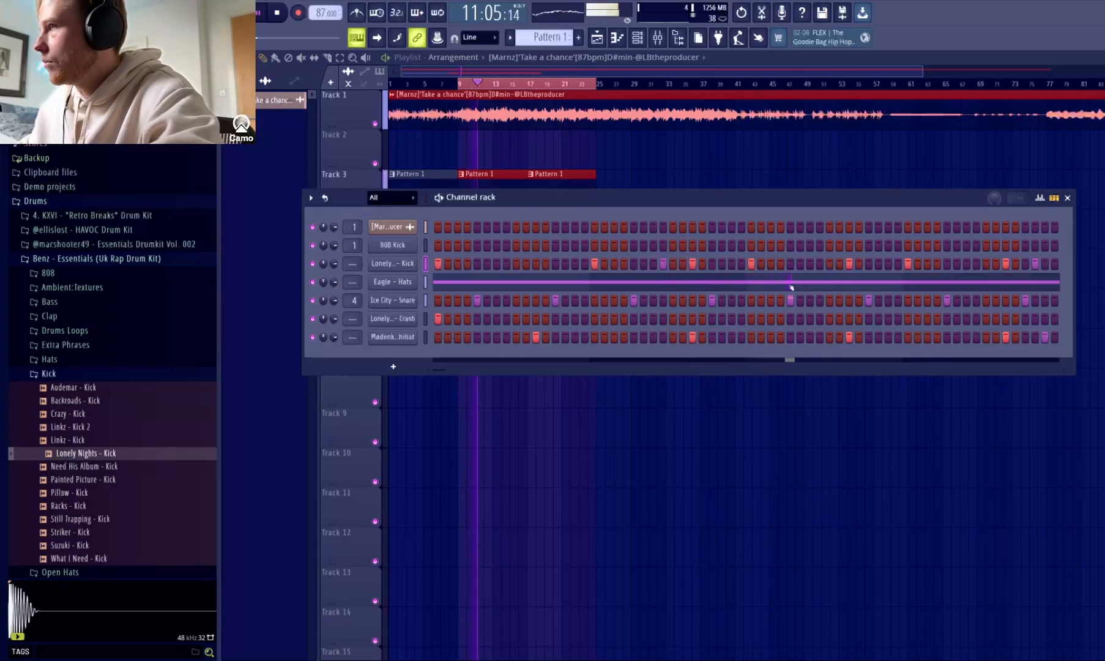
{"action": "left_click", "coordinate": [977, 263]}
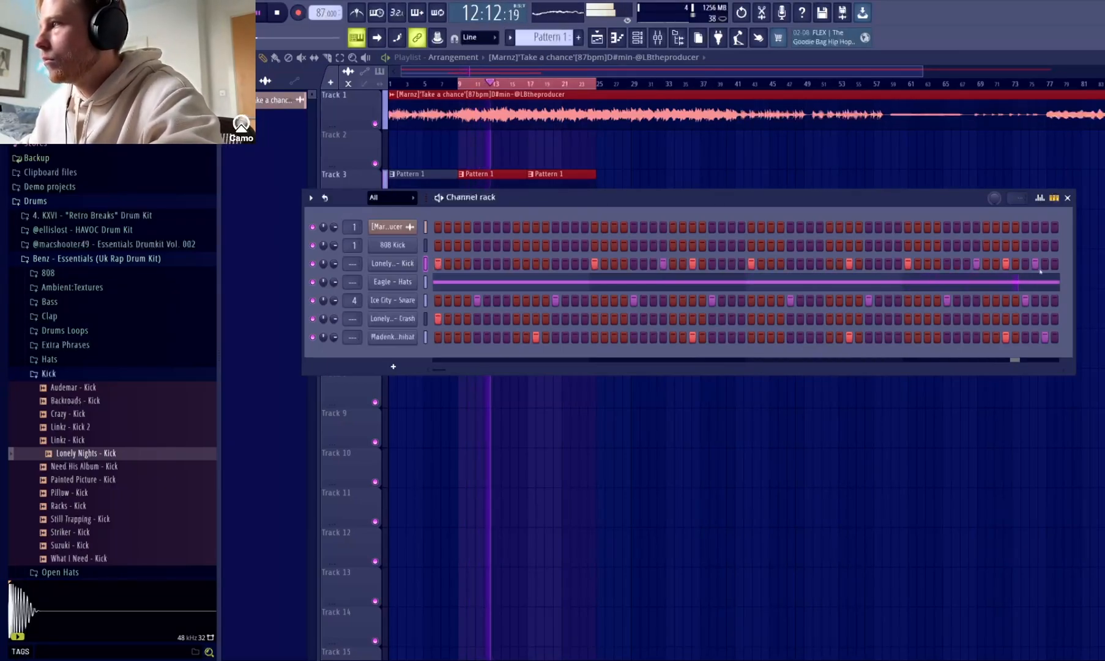
{"action": "key", "text": "space"}
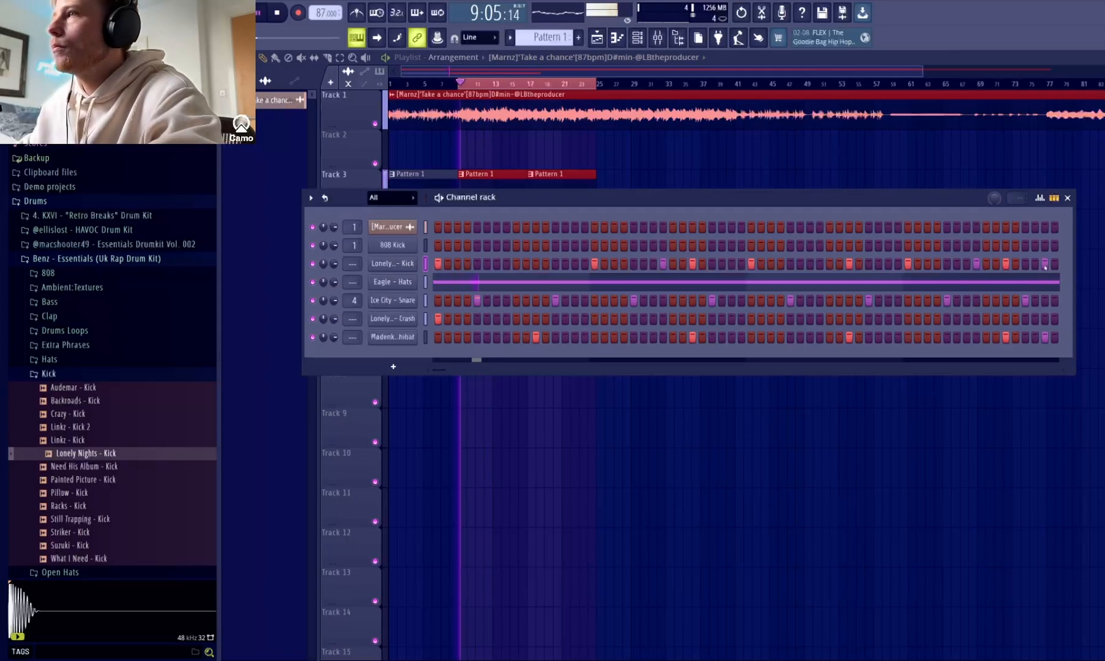
Add a low-velocity ghost kick one step before the mid-bar kick in bar 3 of the kick's piano roll.
{"action": "key", "text": "F7"}
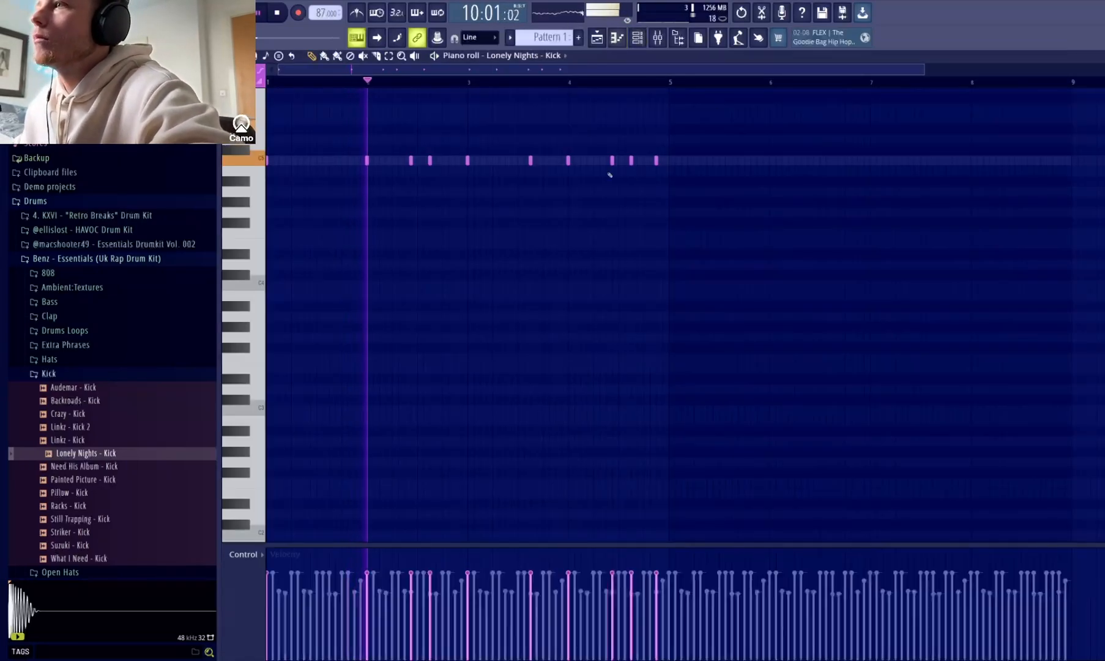
{"action": "left_click", "coordinate": [928, 72]}
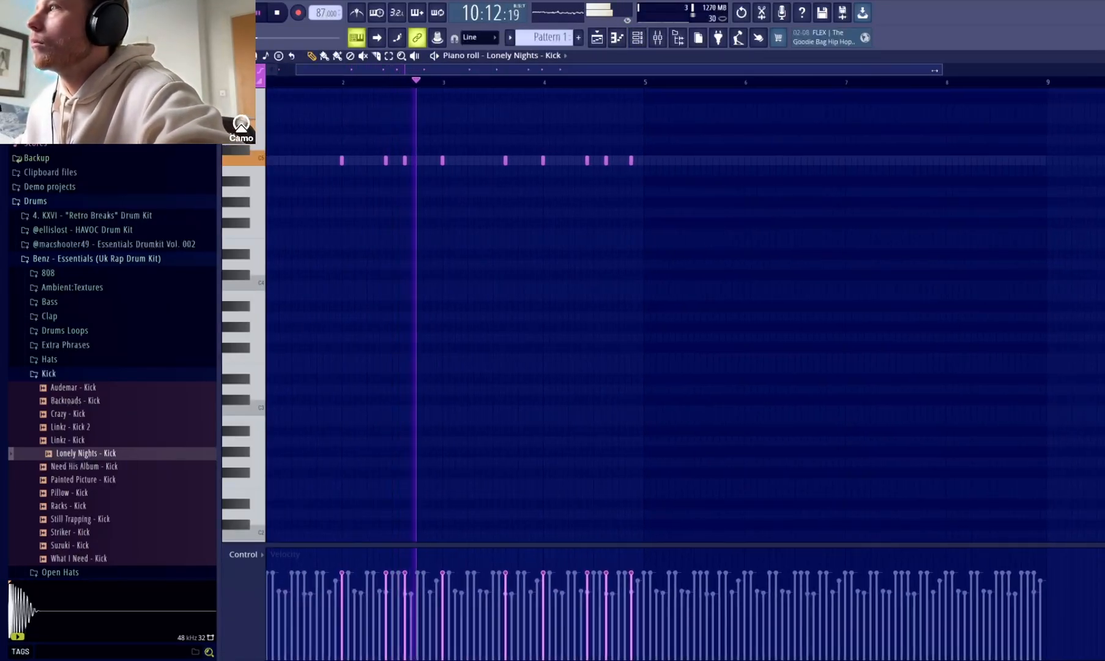
{"action": "left_click_drag", "start_coordinate": [942, 72], "coordinate": [545, 115]}
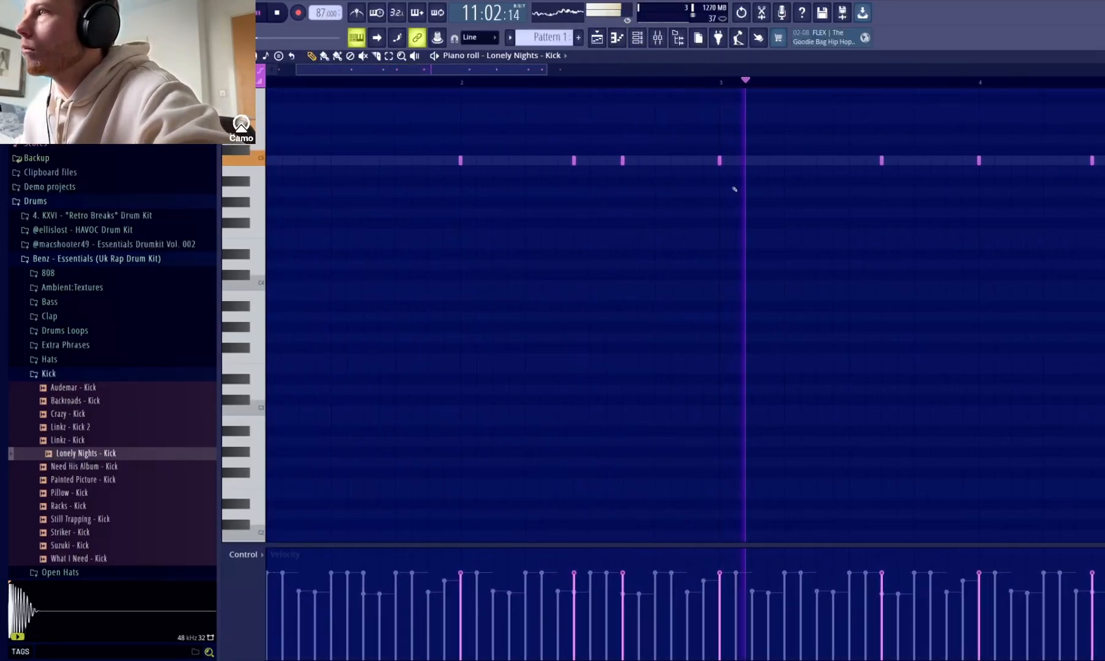
{"action": "left_click", "coordinate": [872, 161]}
{"action": "left_click", "coordinate": [865, 618]}
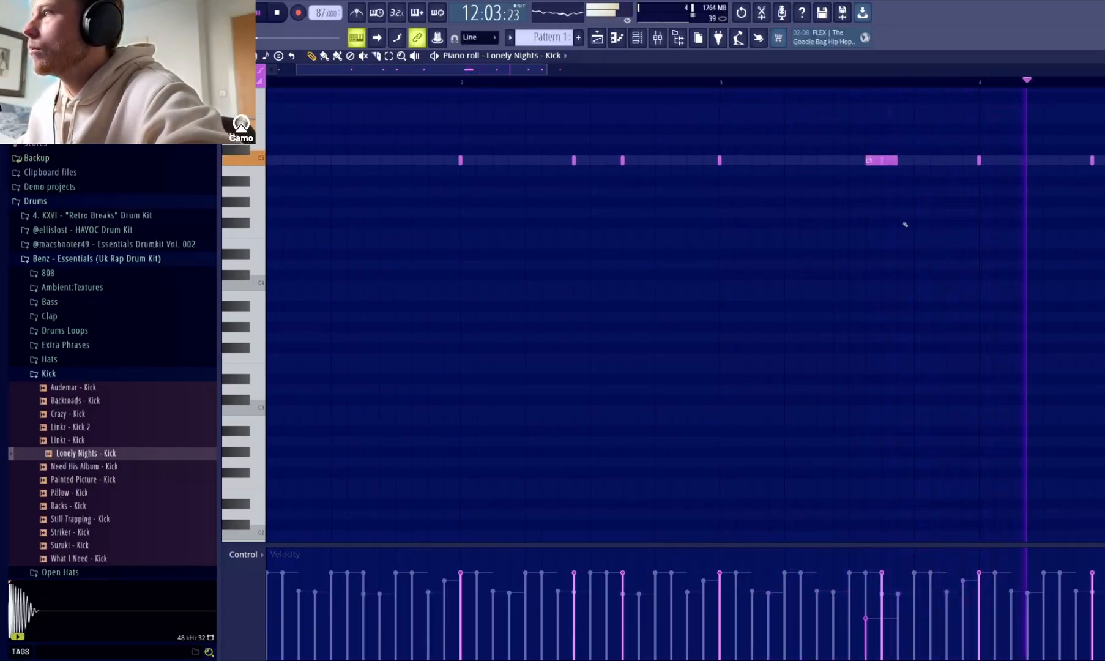
{"action": "key", "text": "space"}
Delete the last kick of bar 4, duplicate the four-bar kick pattern into bars 5 to 8, and return to the channel rack.
{"action": "left_click_drag", "start_coordinate": [545, 70], "coordinate": [693, 108]}
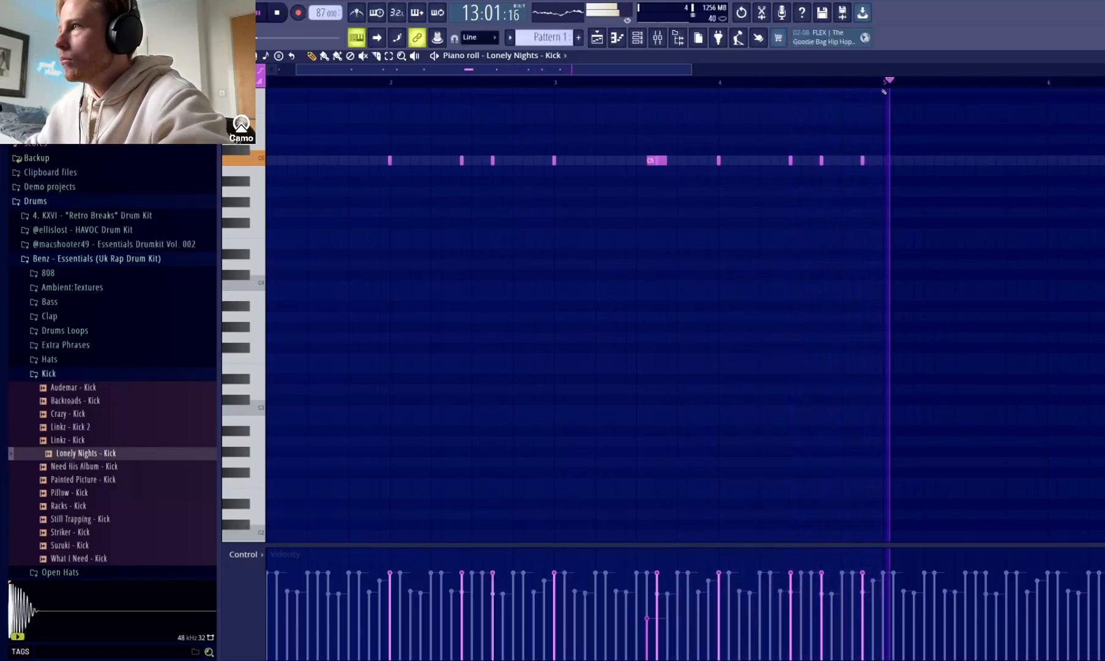
{"action": "left_click_drag", "start_coordinate": [884, 83], "coordinate": [263, 134]}
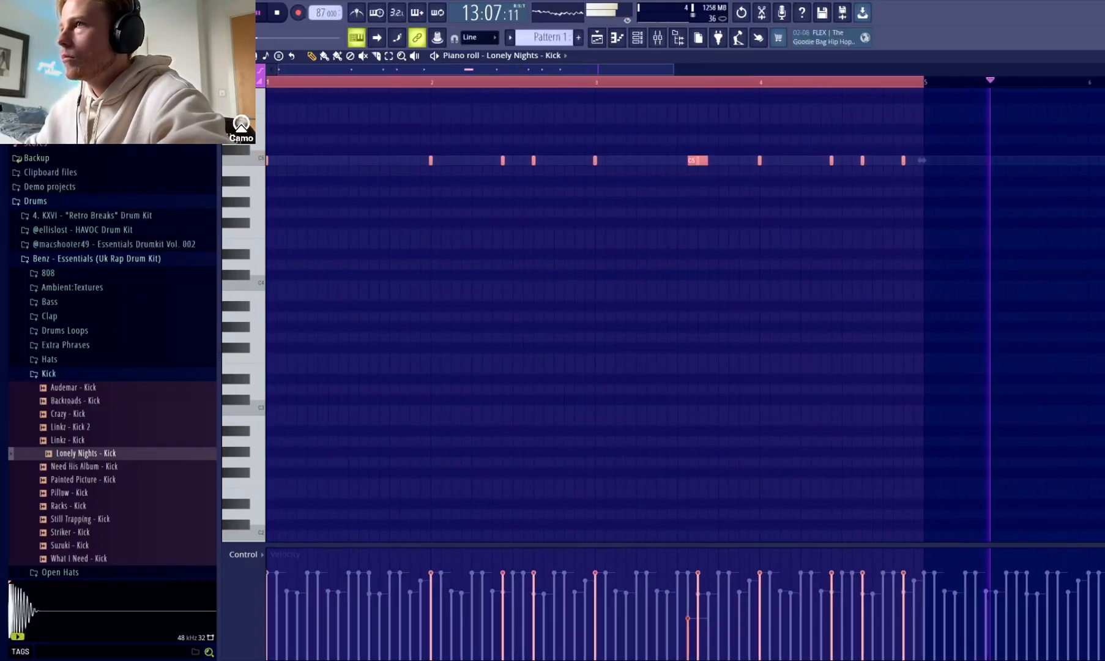
{"action": "right_click", "coordinate": [903, 161]}
{"action": "left_click", "coordinate": [698, 284]}
{"action": "right_click", "coordinate": [707, 284]}
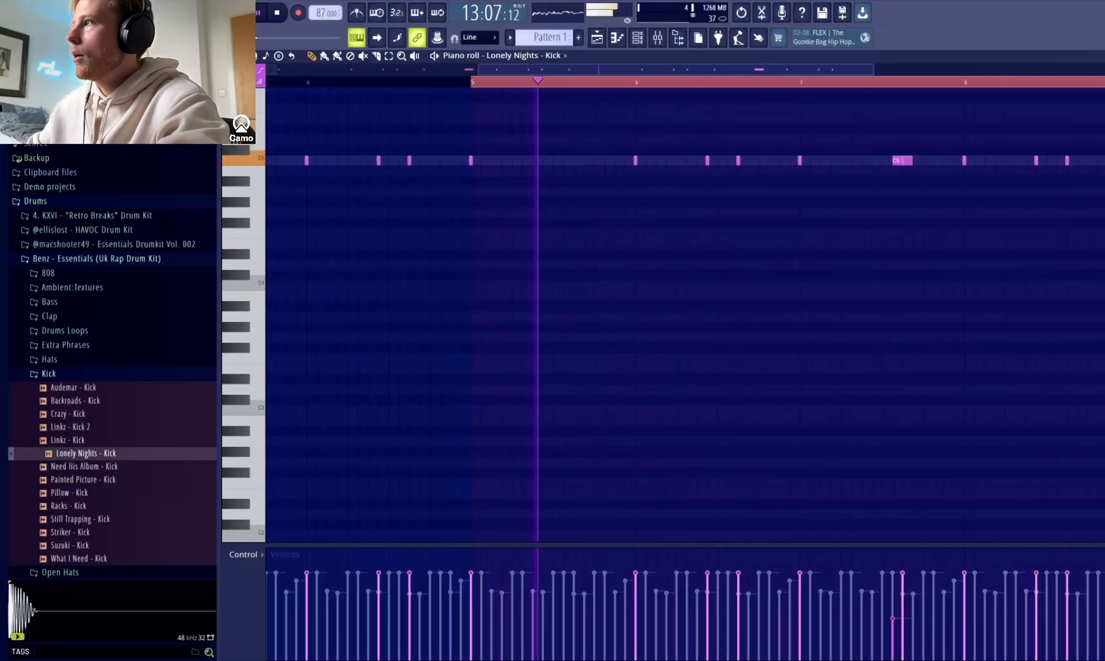
{"action": "key", "text": "F7"}
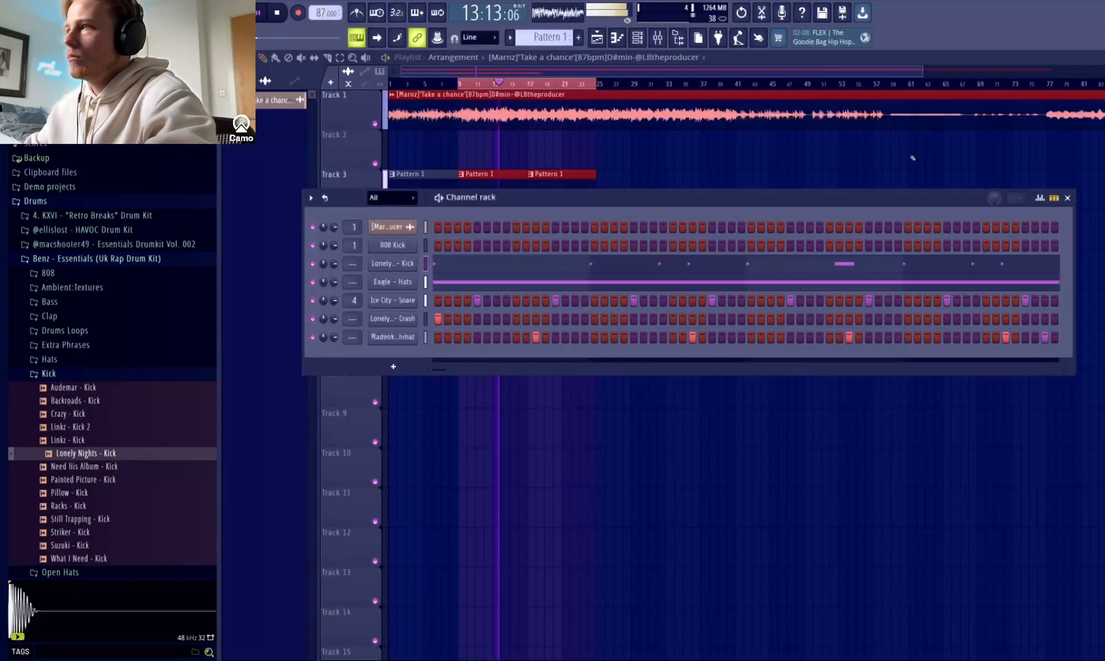
Load Linkz - Snare 2 from the Benz kit's Snares folder as a new channel below Eagle - Hats.
{"action": "left_click", "coordinate": [67, 372]}
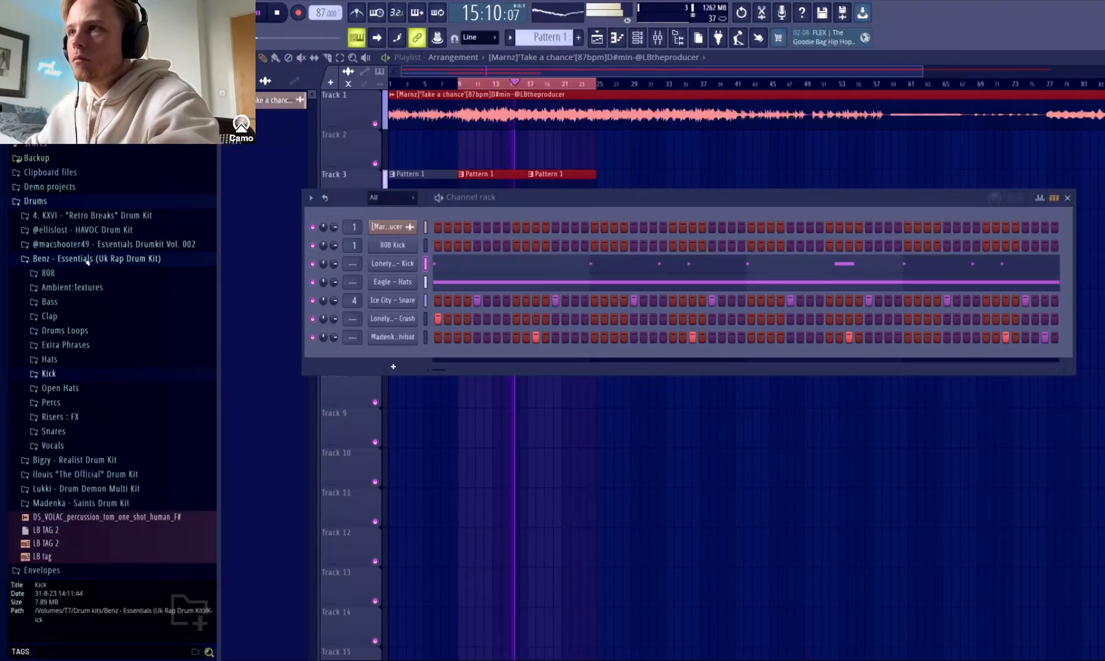
{"action": "key", "text": "space"}
{"action": "left_click_drag", "start_coordinate": [78, 442], "coordinate": [399, 291]}
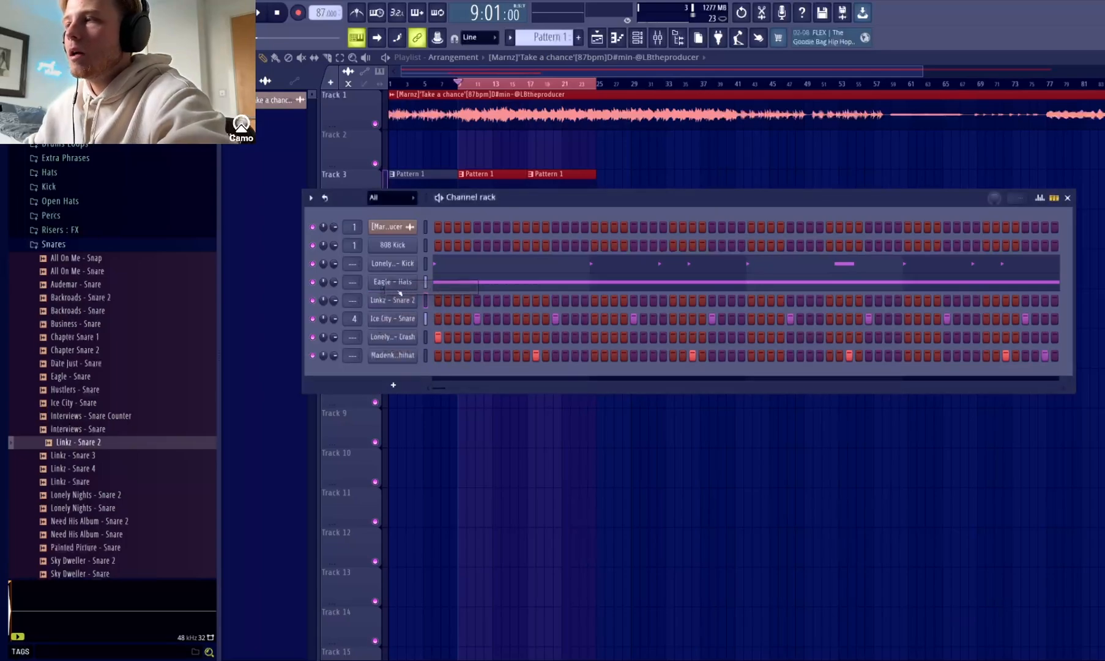
Place Linkz - Snare 2 hits on steps 8 and 31, and an extra Ice City - Snare hit on step 24.
{"action": "key", "text": "space"}
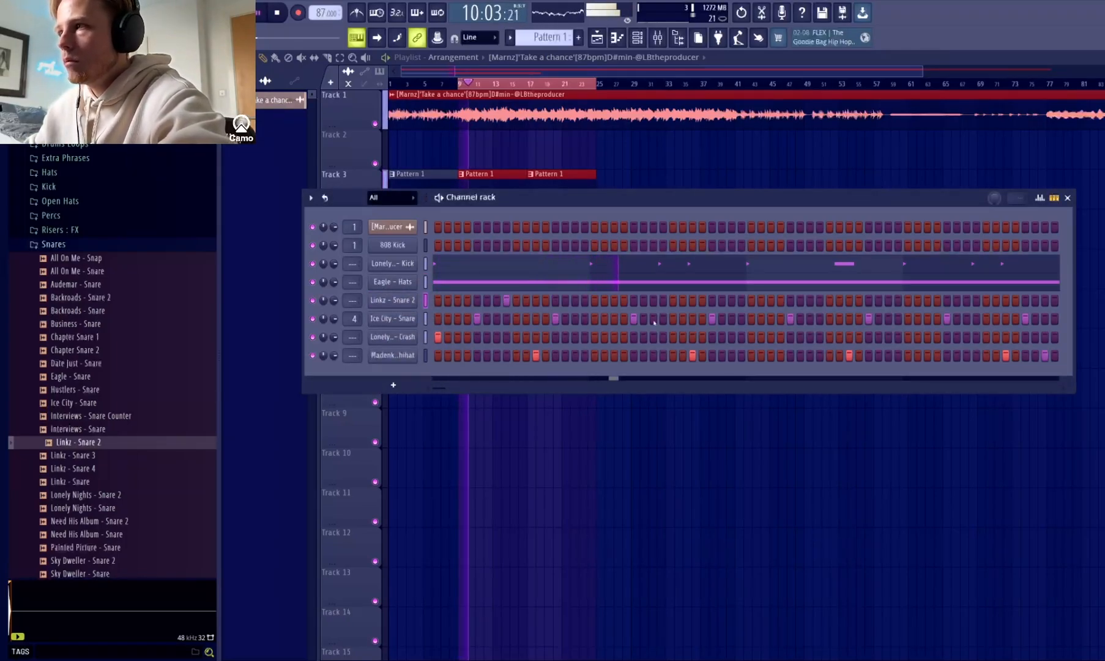
{"action": "left_click", "coordinate": [734, 302]}
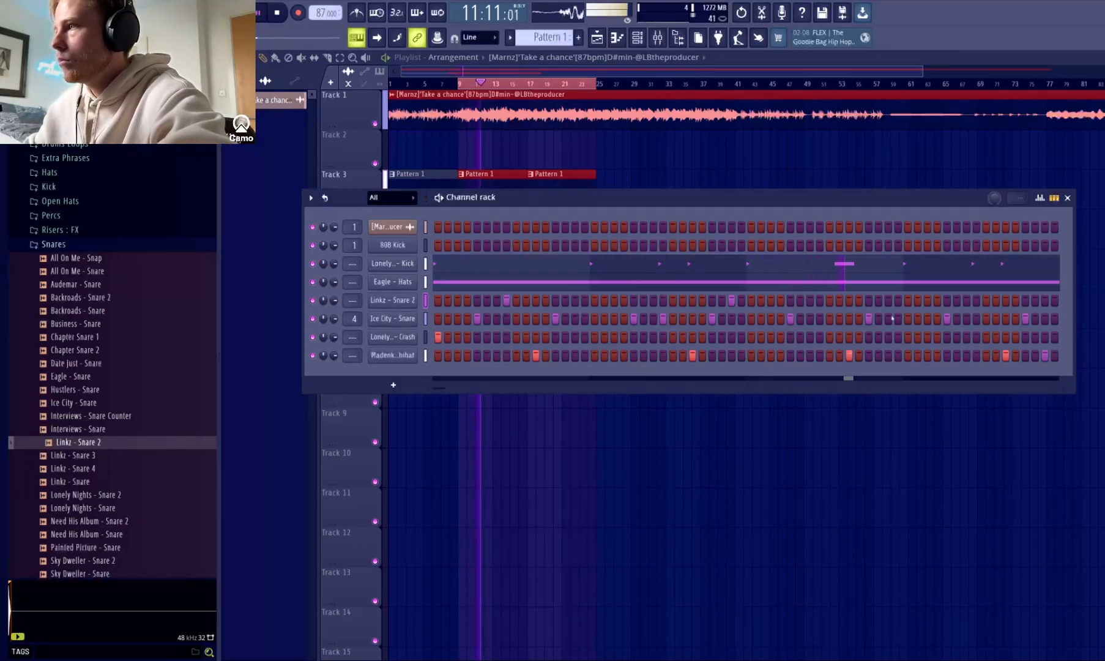
{"action": "key", "text": "space"}
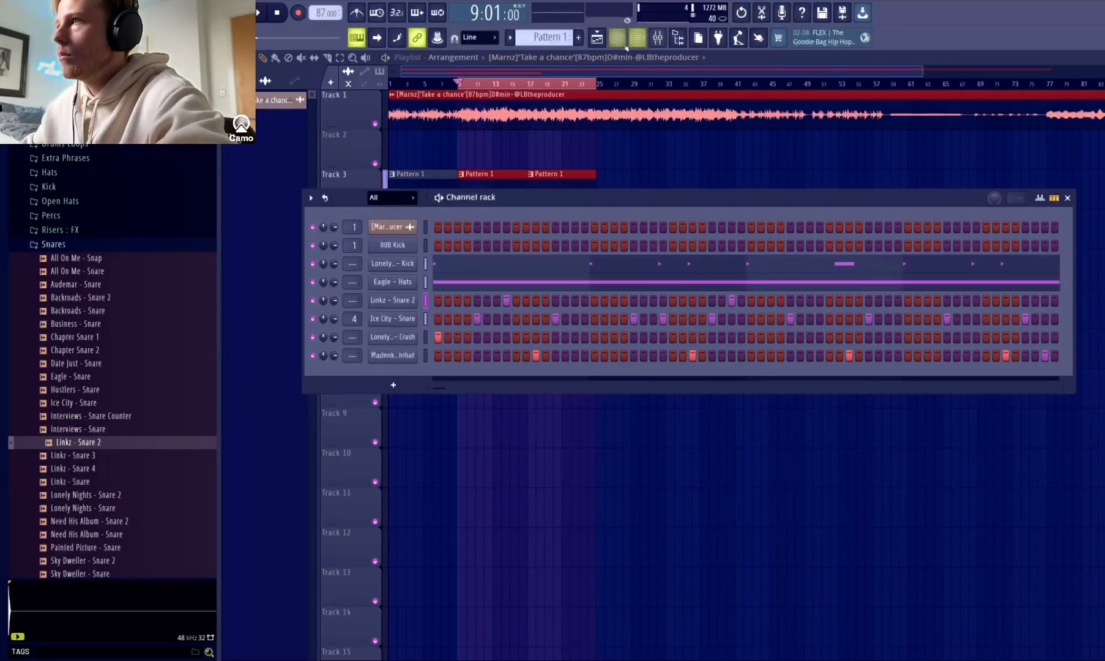
Duplicate the two-bar Linkz - Snare 2 pattern into bars 3 and 4 in its piano roll.
{"action": "left_click", "coordinate": [620, 39]}
{"action": "key", "text": "space"}
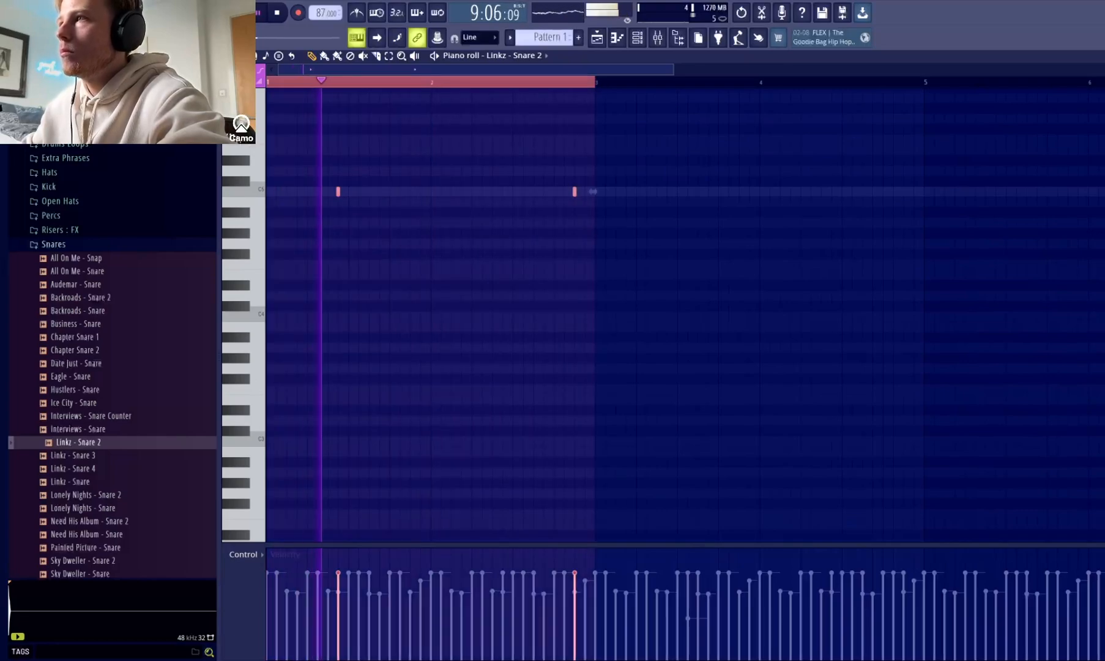
{"action": "key", "text": "ctrl+b"}
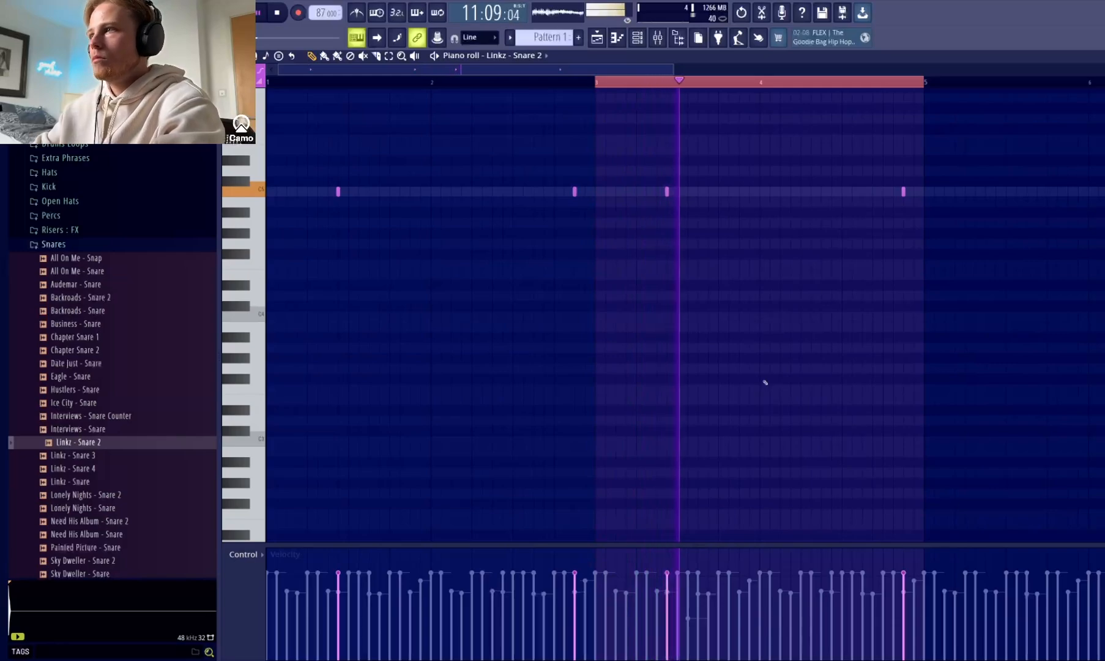
Add a Linkz - Snare 2 hit on the last step of bar 4, duplicate the four-bar pattern into bars 5 to 8, and leave the piano roll.
{"action": "left_click", "coordinate": [912, 192]}
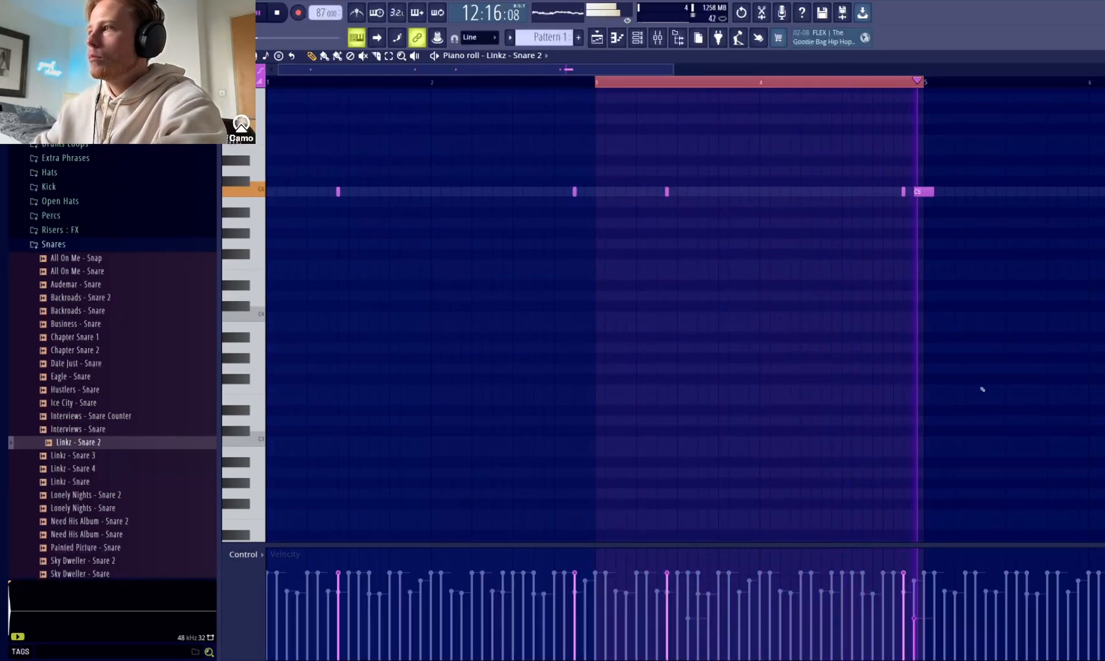
{"action": "key", "text": "ctrl+a"}
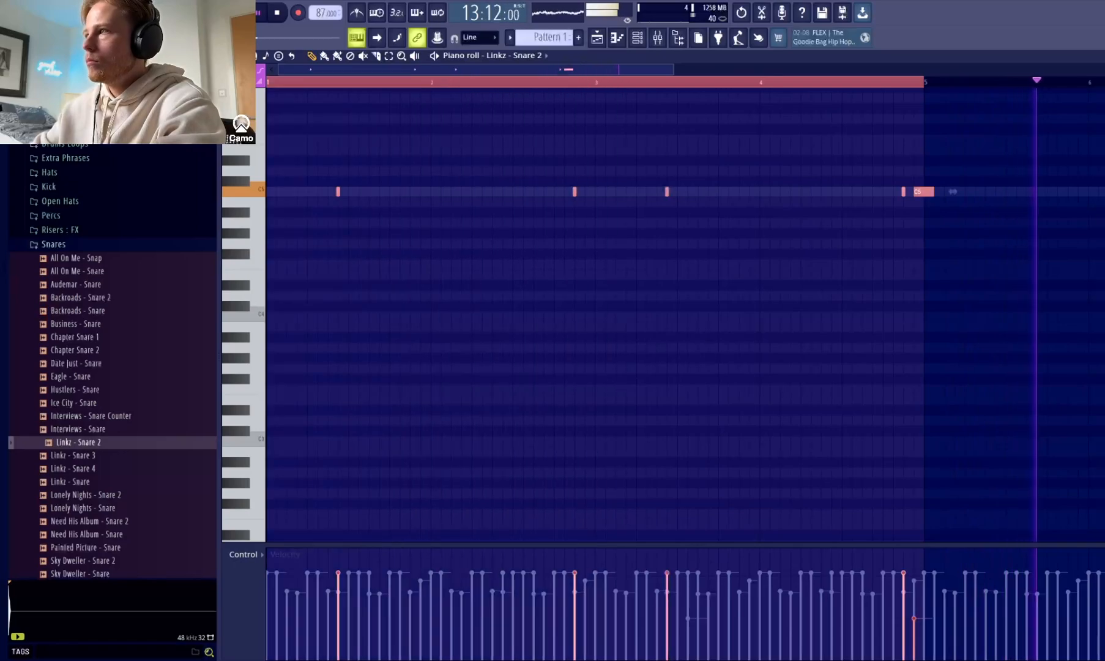
{"action": "left_click", "coordinate": [1007, 273]}
{"action": "right_click", "coordinate": [1007, 273]}
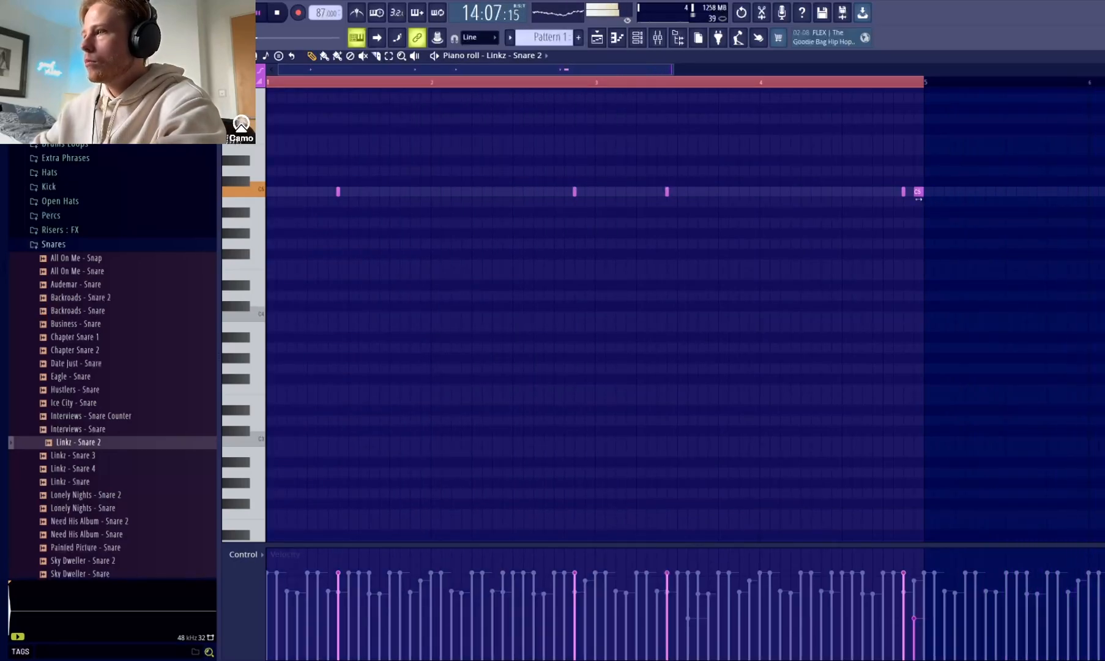
{"action": "key", "text": "ctrl+b"}
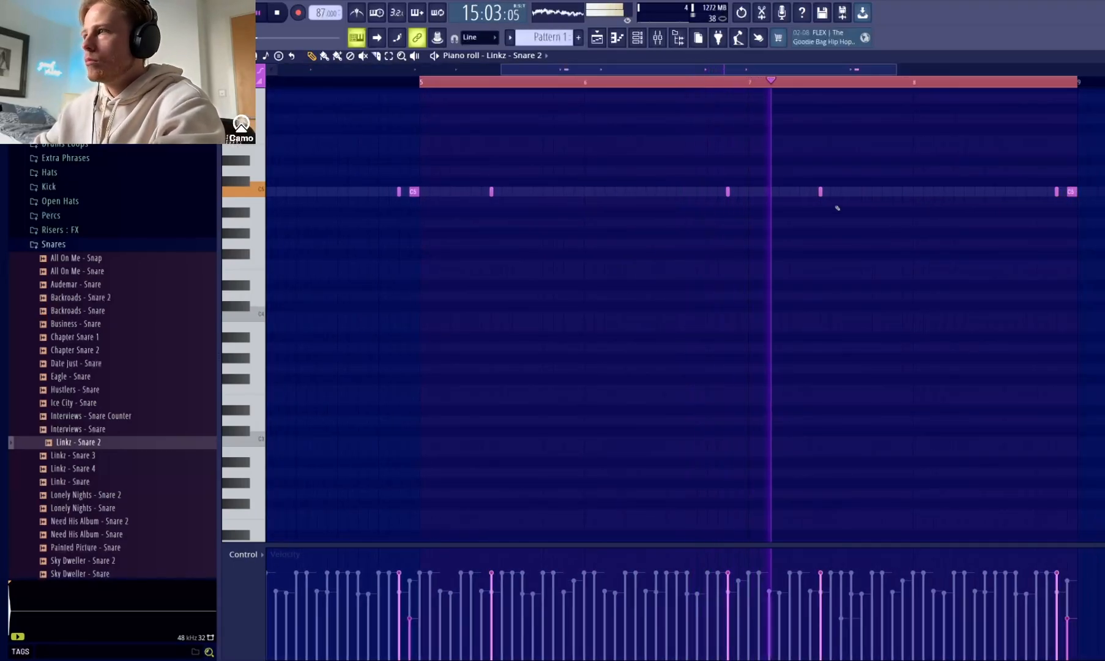
{"action": "left_click_drag", "start_coordinate": [871, 70], "coordinate": [1104, 71]}
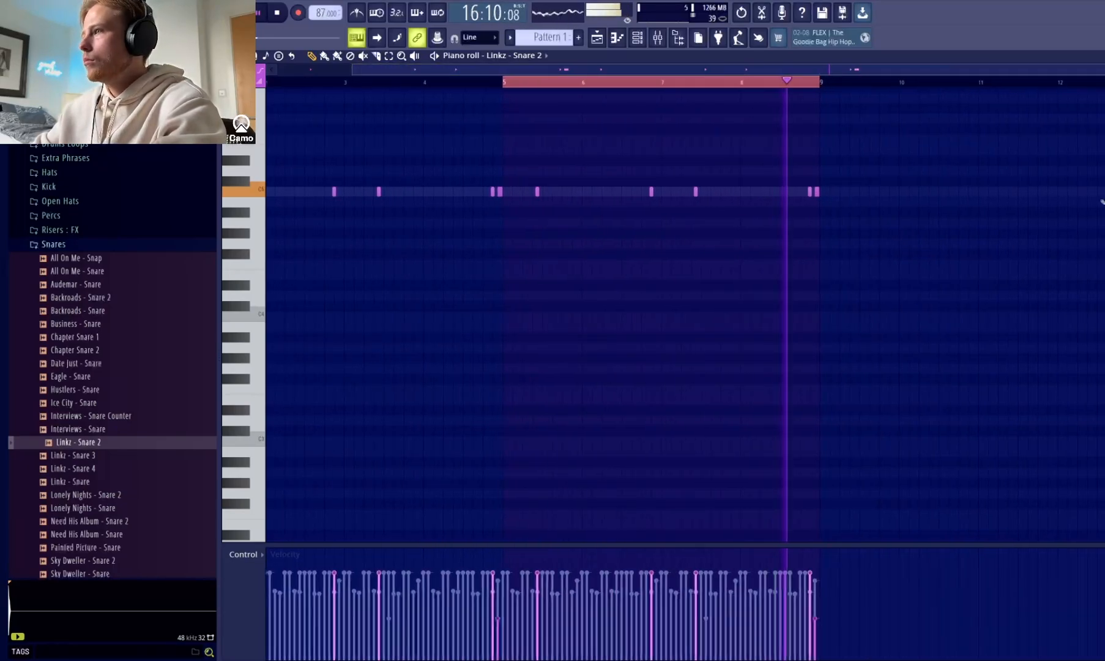
{"action": "left_click", "coordinate": [960, 181]}
{"action": "right_click", "coordinate": [959, 183]}
{"action": "key", "text": "F7"}
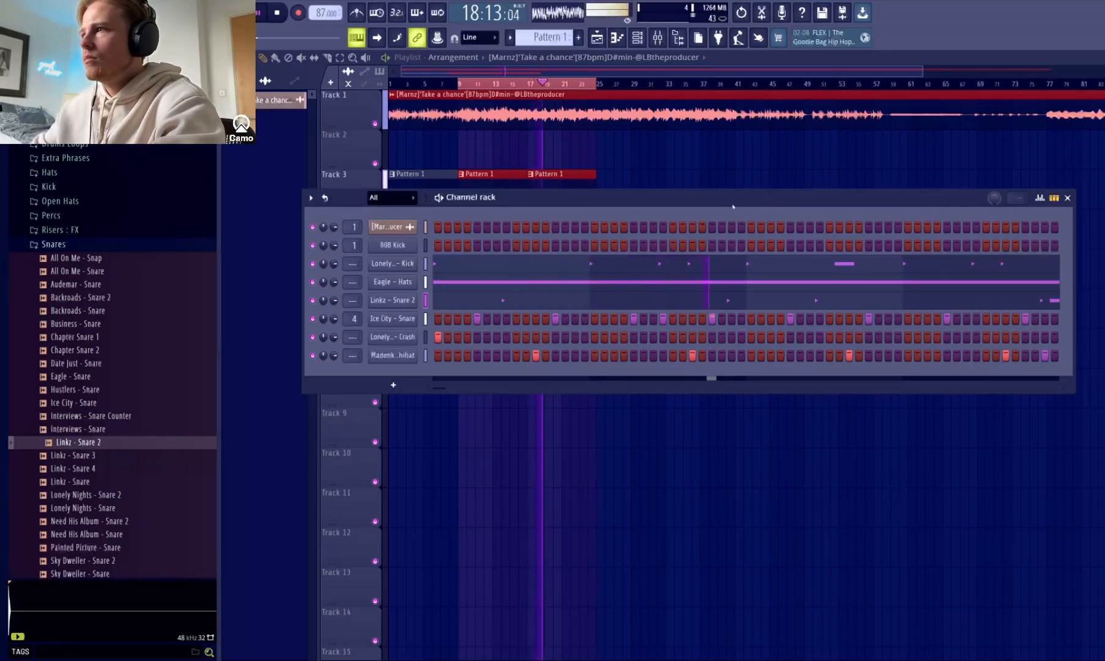
Clear the clip selection in the playlist and put the channel rack away.
{"action": "left_click_drag", "start_coordinate": [727, 202], "coordinate": [722, 254]}
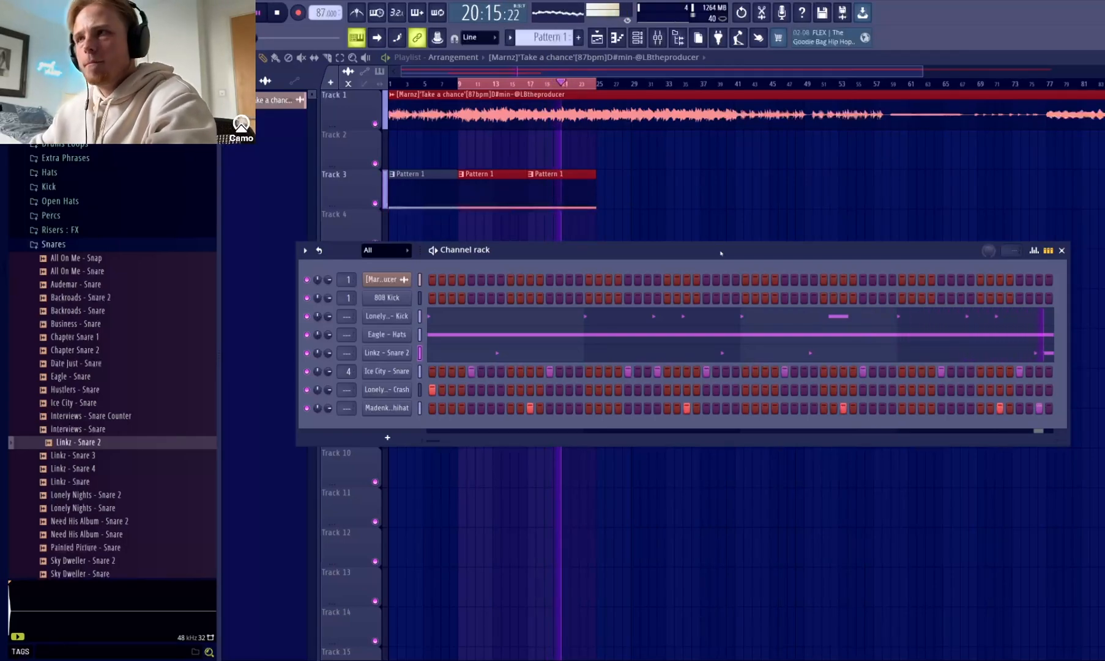
{"action": "left_click", "coordinate": [696, 206]}
{"action": "right_click", "coordinate": [927, 207]}
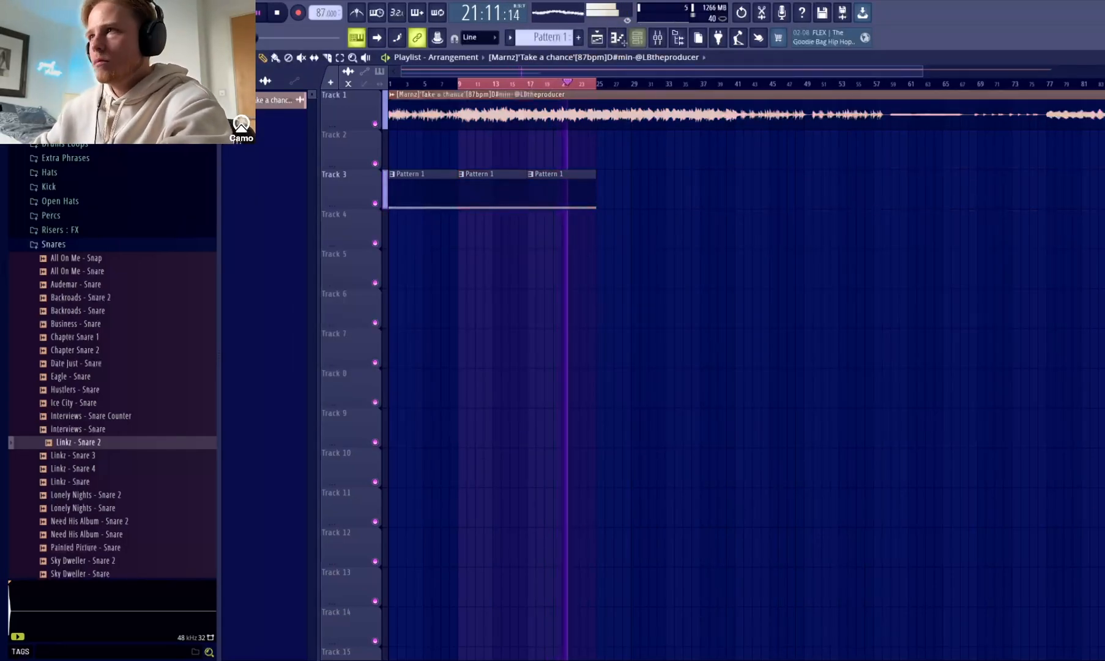
{"action": "left_click", "coordinate": [617, 39]}
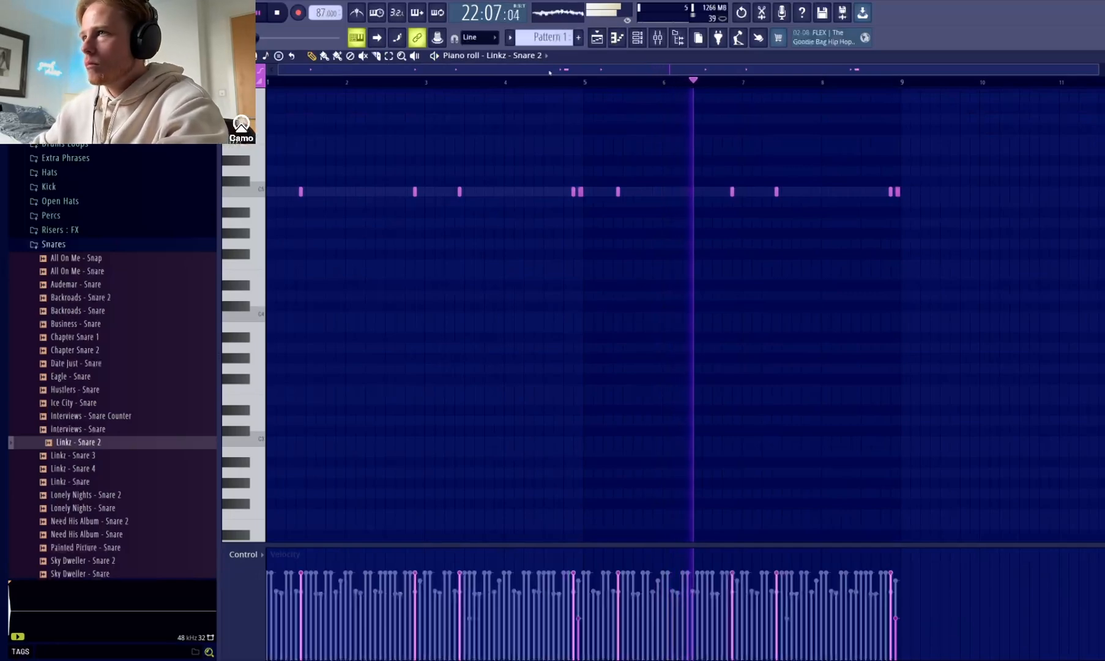
{"action": "left_click", "coordinate": [530, 56]}
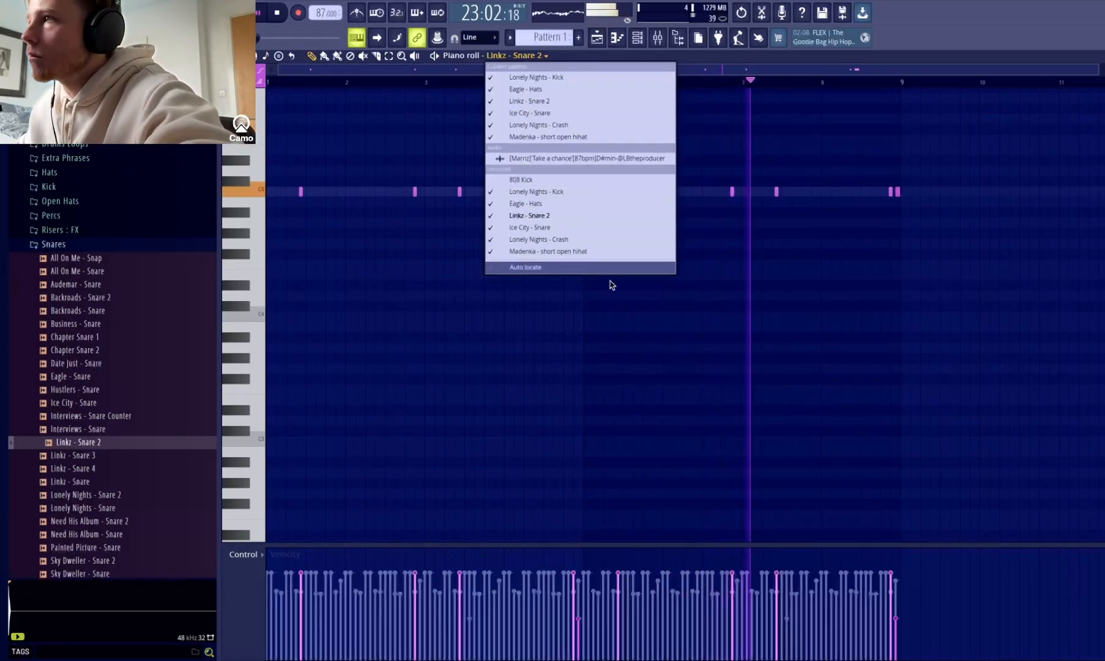
{"action": "left_click", "coordinate": [685, 348]}
{"action": "right_click", "coordinate": [685, 348]}
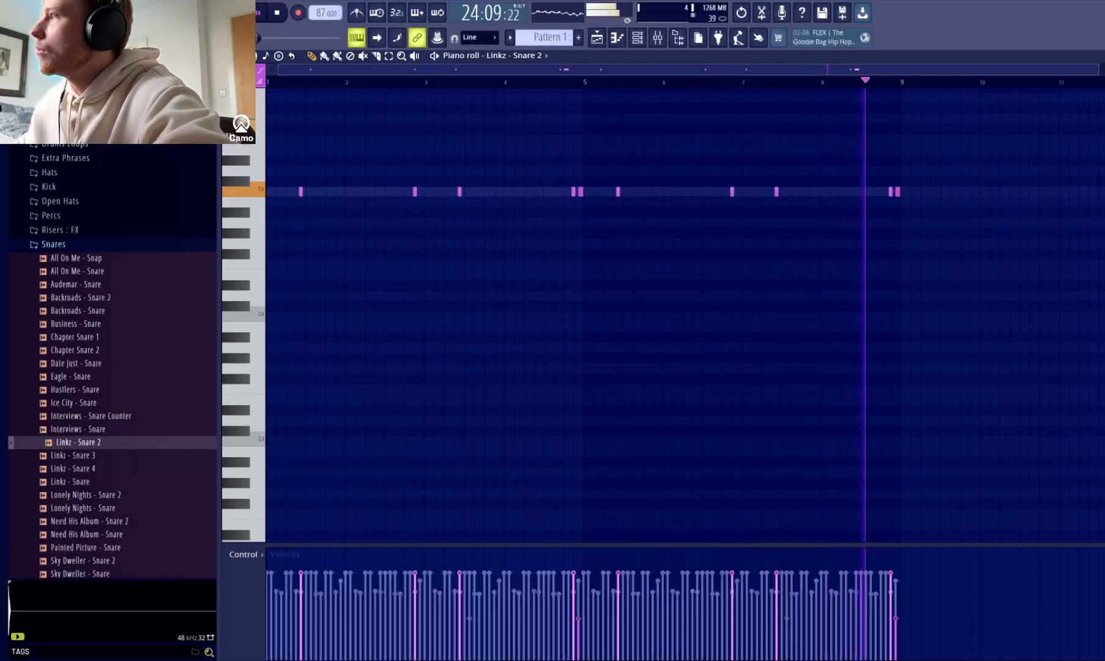
{"action": "key", "text": "F5"}
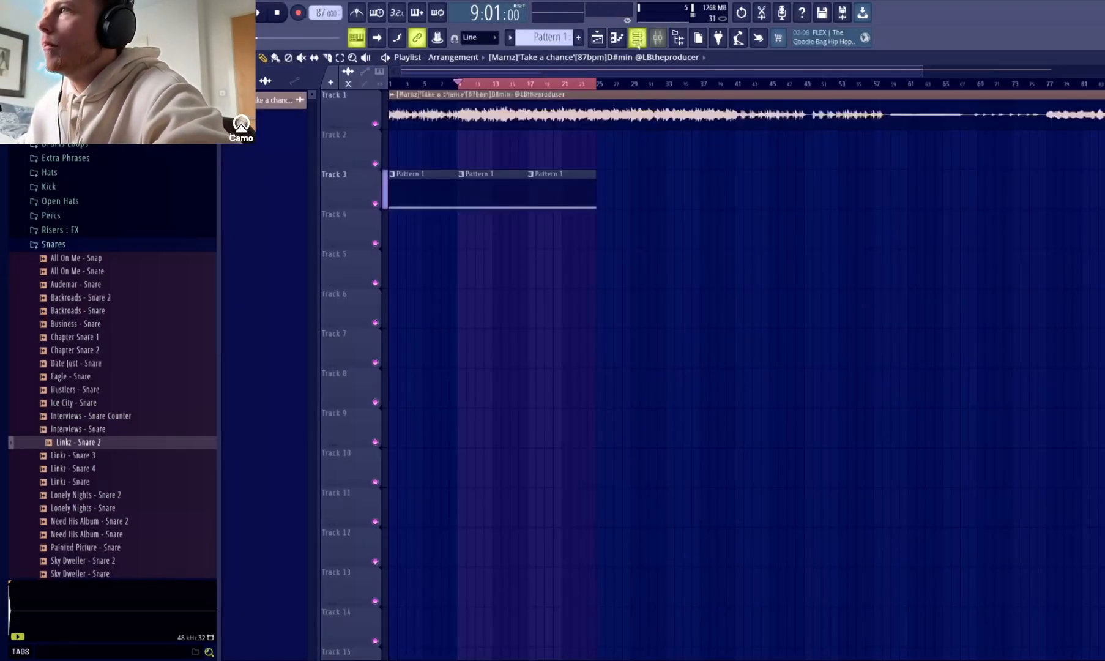
In the Eagle - Hats piano roll, chop the second-to-last hi-hat of bar 2 into a roll using the Default chopper pattern.
{"action": "key", "text": "F7"}
{"action": "left_click", "coordinate": [537, 56]}
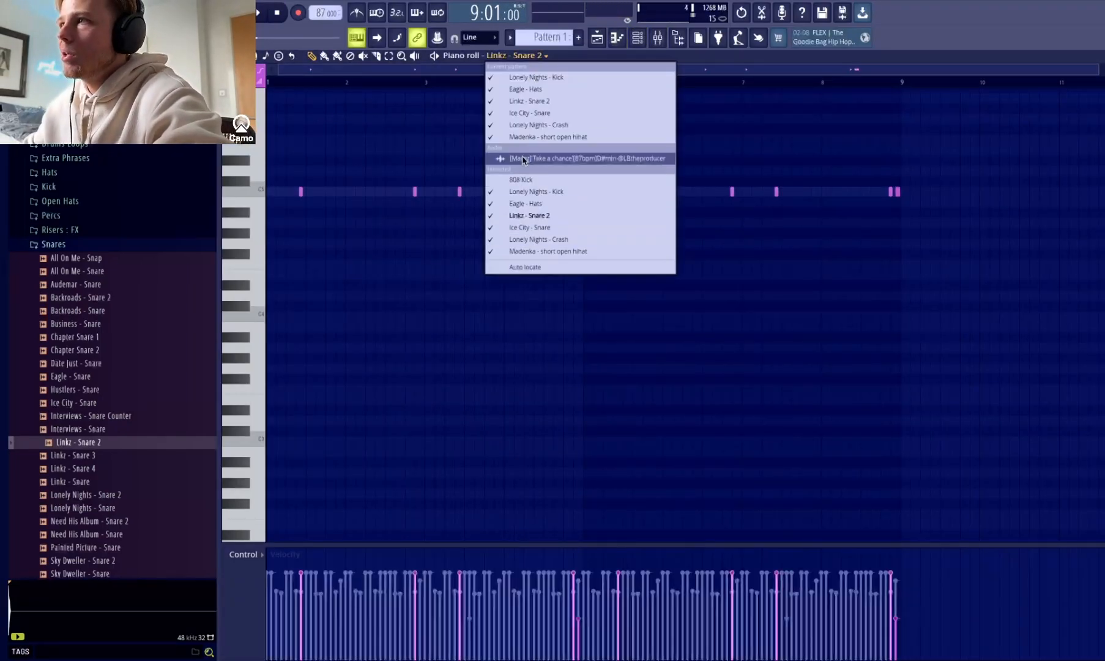
{"action": "left_click", "coordinate": [548, 202]}
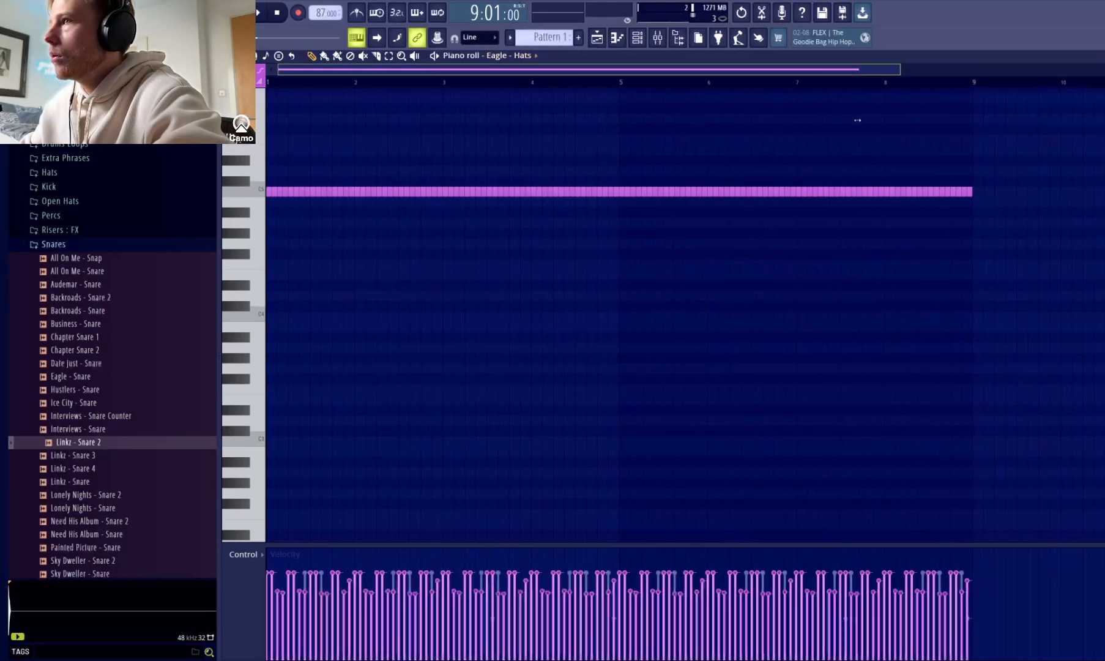
{"action": "scroll", "coordinate": [521, 246], "scroll_direction": "up", "scroll_amount": 5}
{"action": "key", "text": "space"}
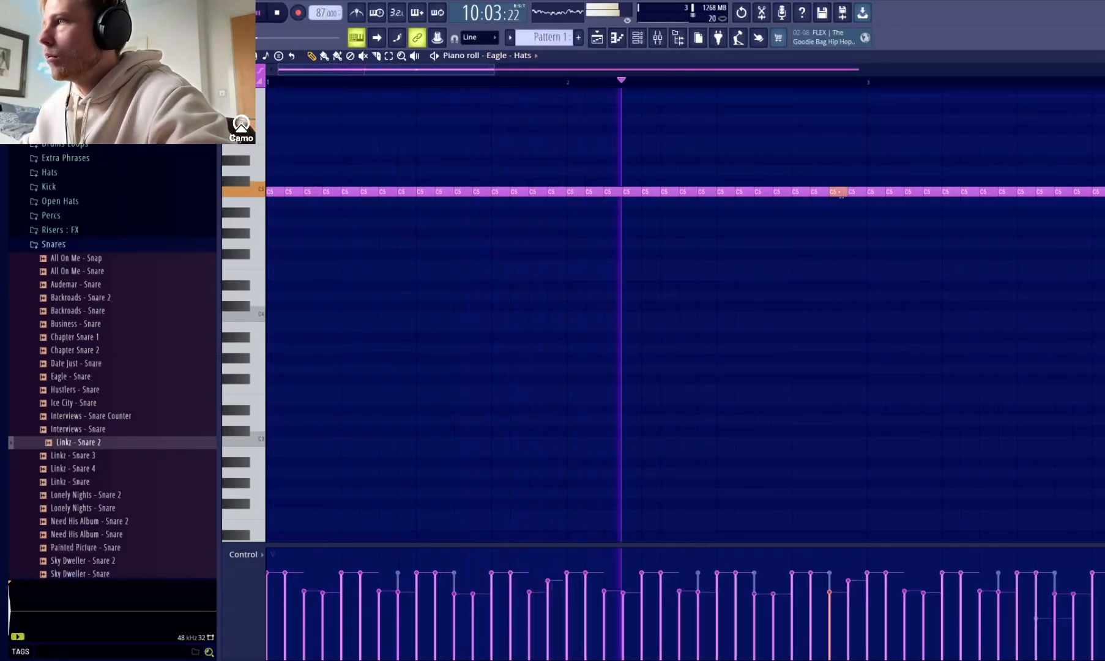
{"action": "key", "text": "alt+u"}
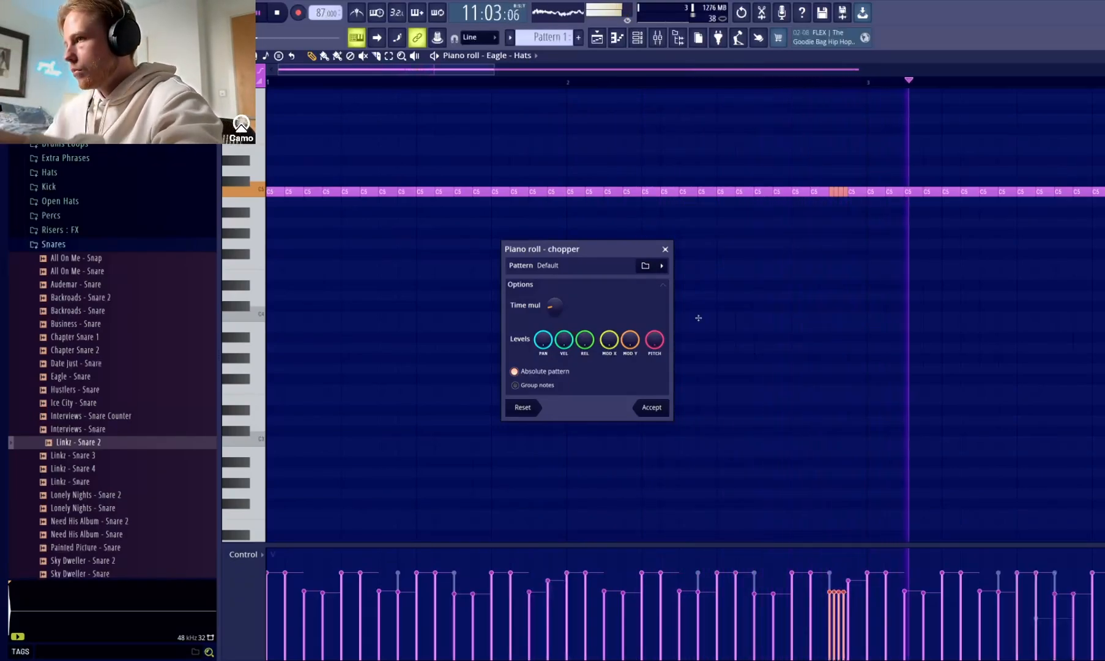
{"action": "left_click", "coordinate": [653, 408]}
{"action": "left_click", "coordinate": [578, 118], "text": "ctrl"}
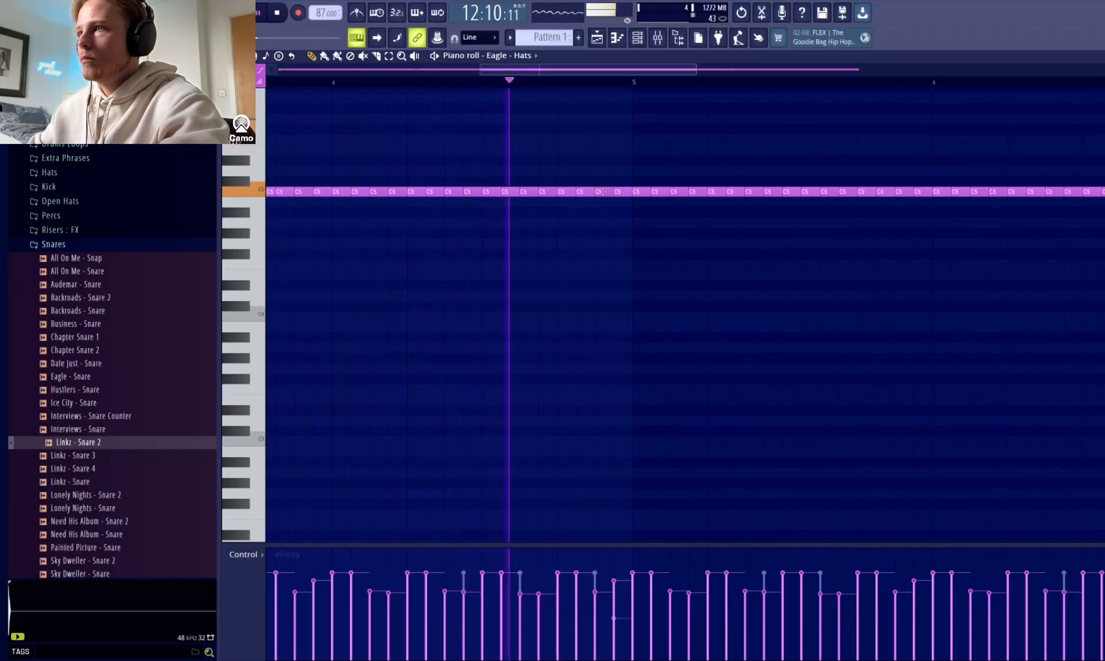
Try removing the last two hi-hats of bar 4 and the hi-hat right before the roll in bar 2.
{"action": "right_click", "coordinate": [618, 191]}
{"action": "right_click", "coordinate": [598, 192]}
{"action": "key", "text": "space"}
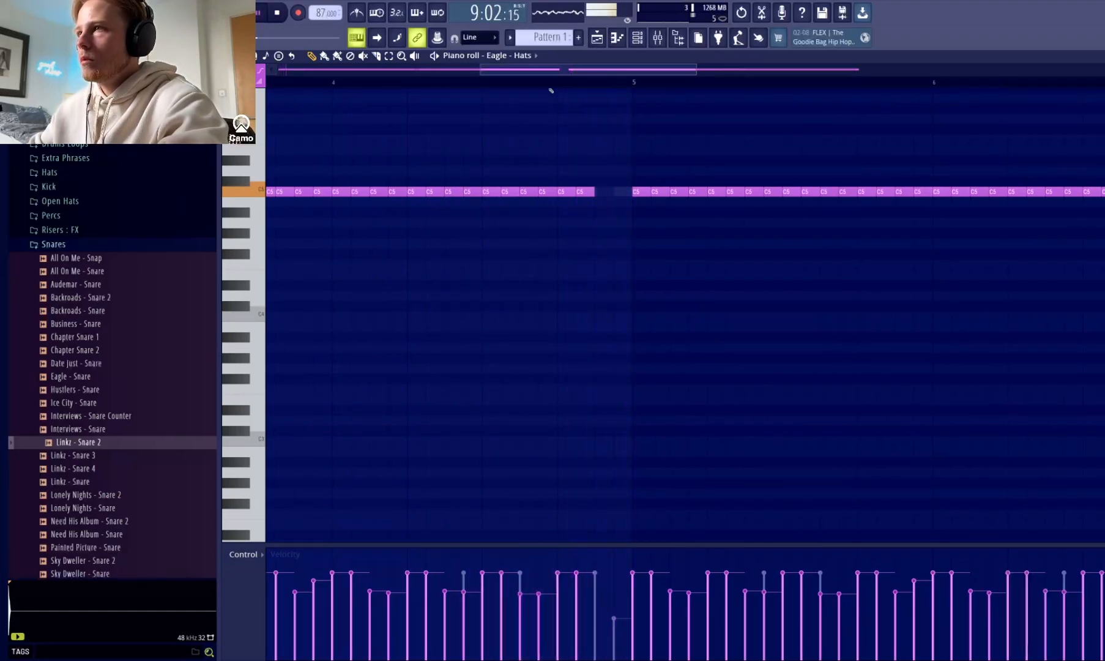
{"action": "left_click_drag", "start_coordinate": [482, 70], "coordinate": [278, 70]}
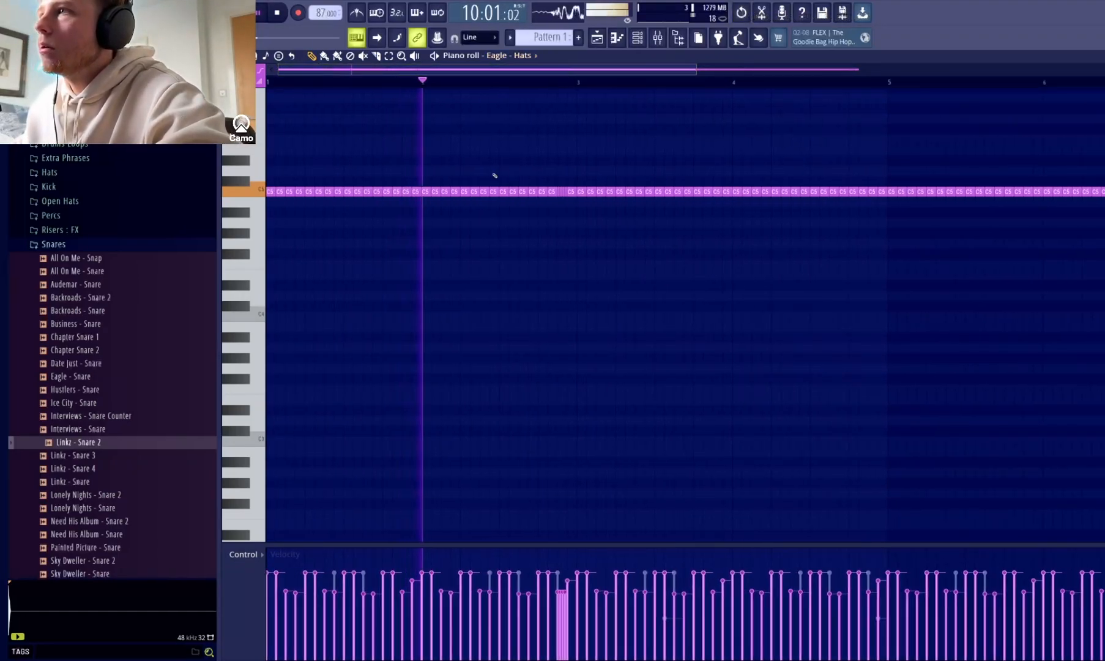
{"action": "right_click", "coordinate": [548, 192]}
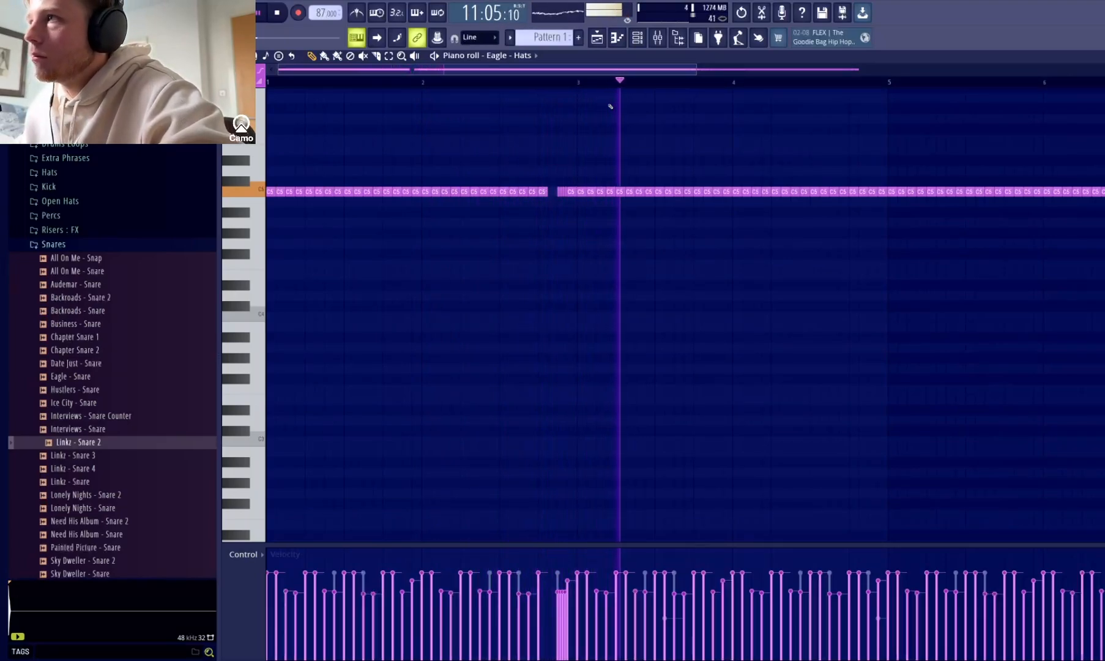
Try gaps in bar 1 by removing the hi-hats on steps 13 to 15 and on step 5, undoing each removal.
{"action": "scroll", "coordinate": [474, 184], "scroll_direction": "up", "scroll_amount": 3, "text": "ctrl"}
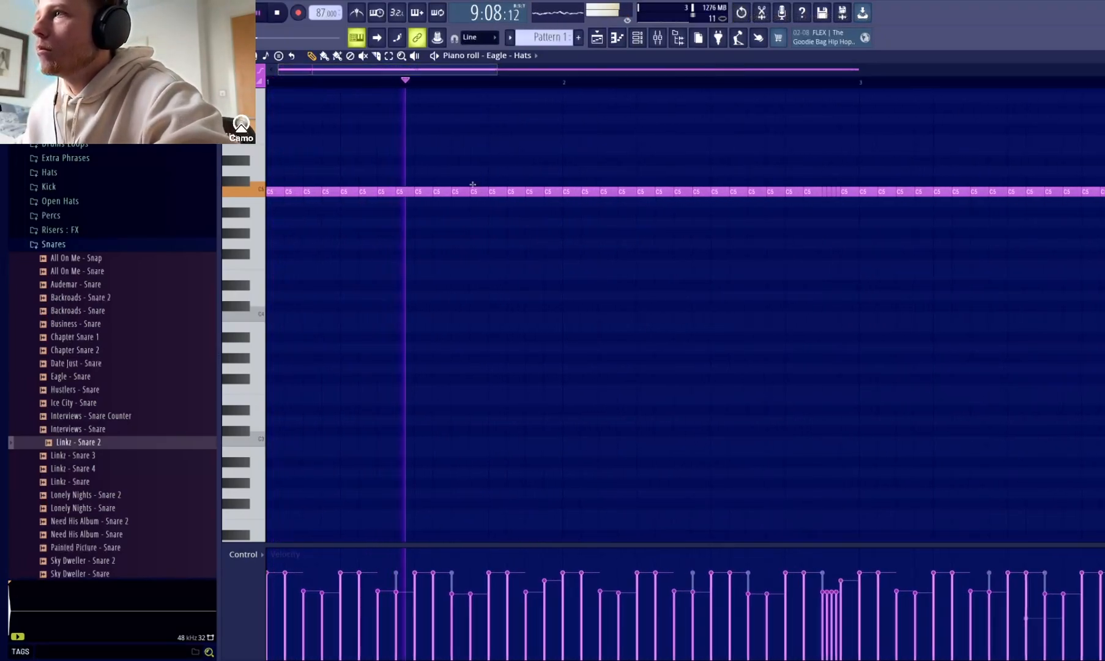
{"action": "right_click", "coordinate": [492, 191]}
{"action": "right_click", "coordinate": [511, 192]}
{"action": "right_click", "coordinate": [529, 192]}
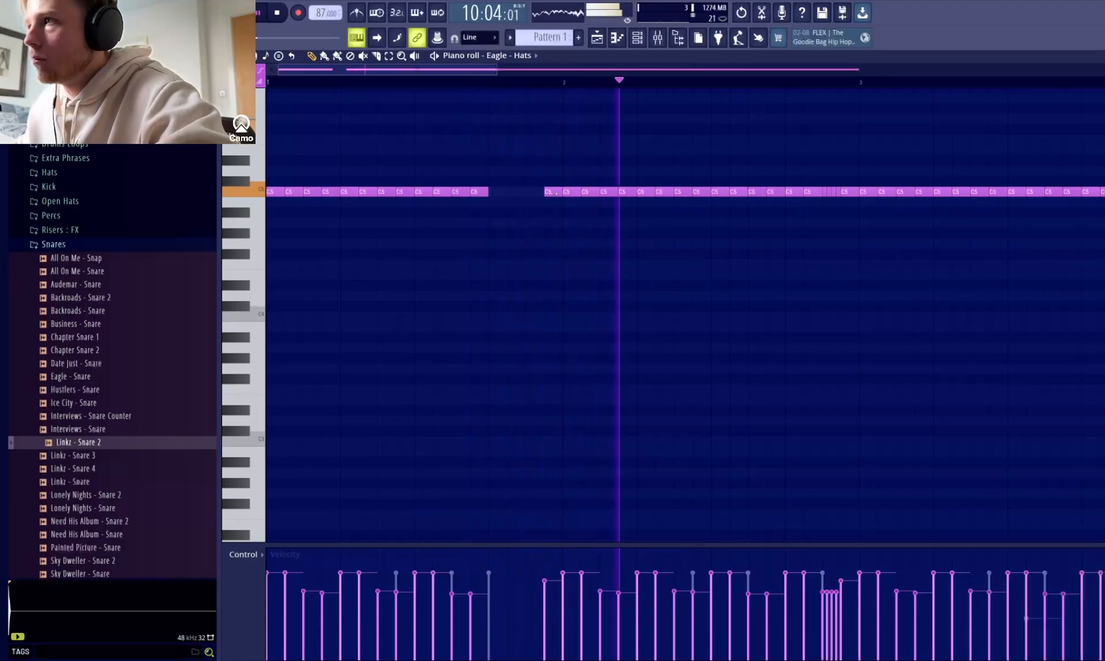
{"action": "key", "text": "ctrl+z"}
{"action": "right_click", "coordinate": [350, 192]}
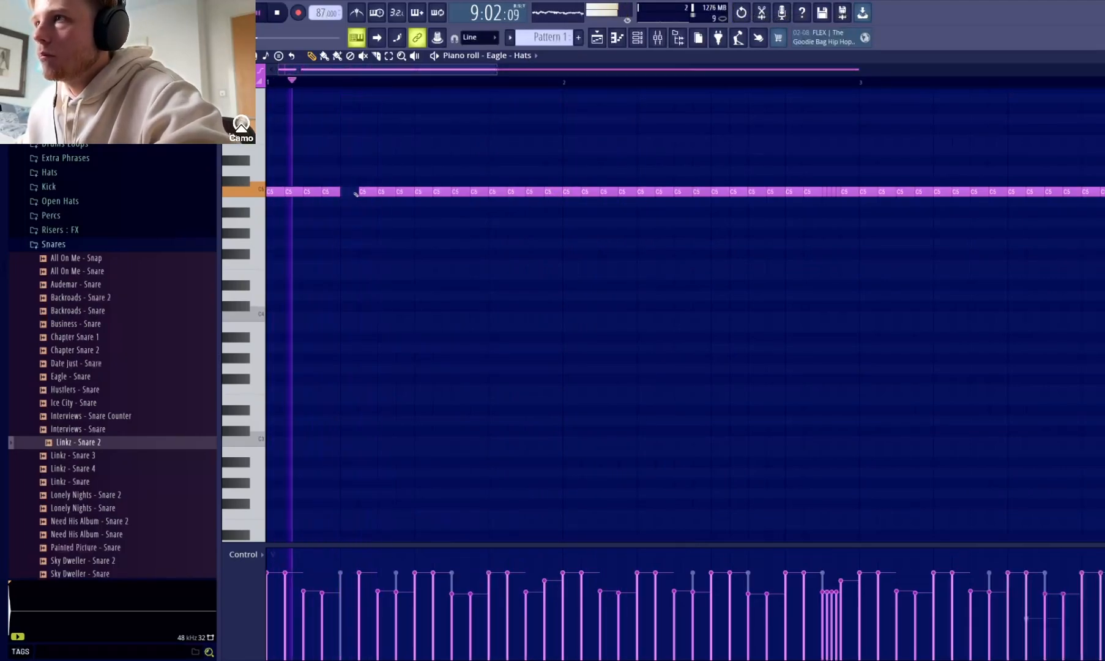
{"action": "key", "text": "ctrl+z"}
Delete the hi-hats on steps 6 and 7 of bar 1.
{"action": "right_click", "coordinate": [369, 194]}
{"action": "right_click", "coordinate": [384, 195]}
{"action": "left_click", "coordinate": [576, 230]}
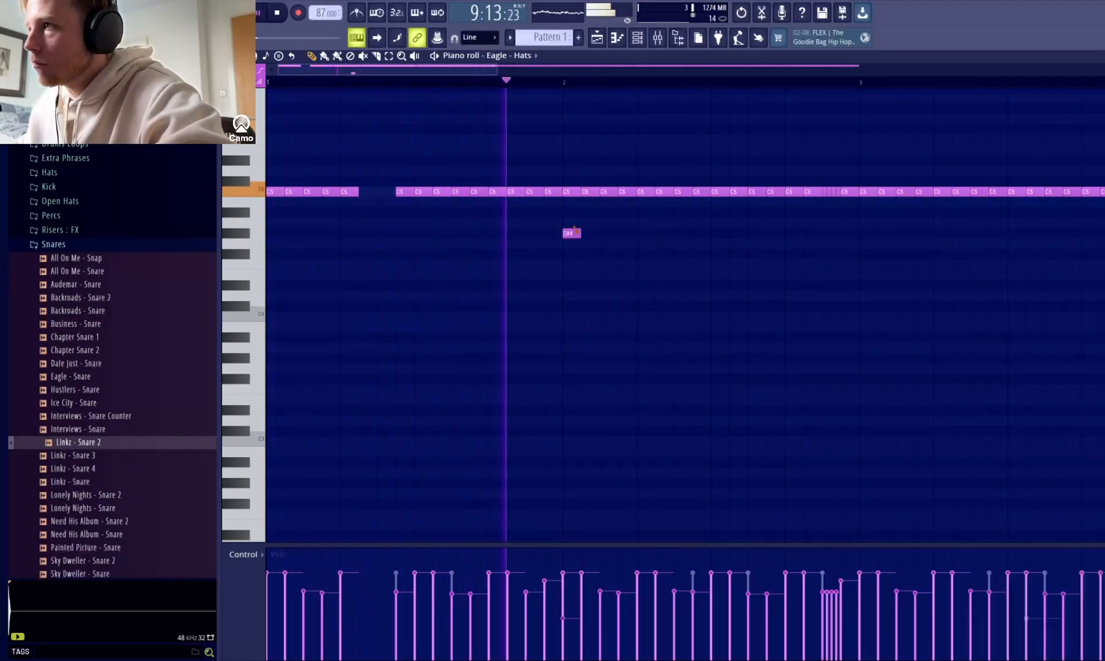
{"action": "right_click", "coordinate": [573, 232]}
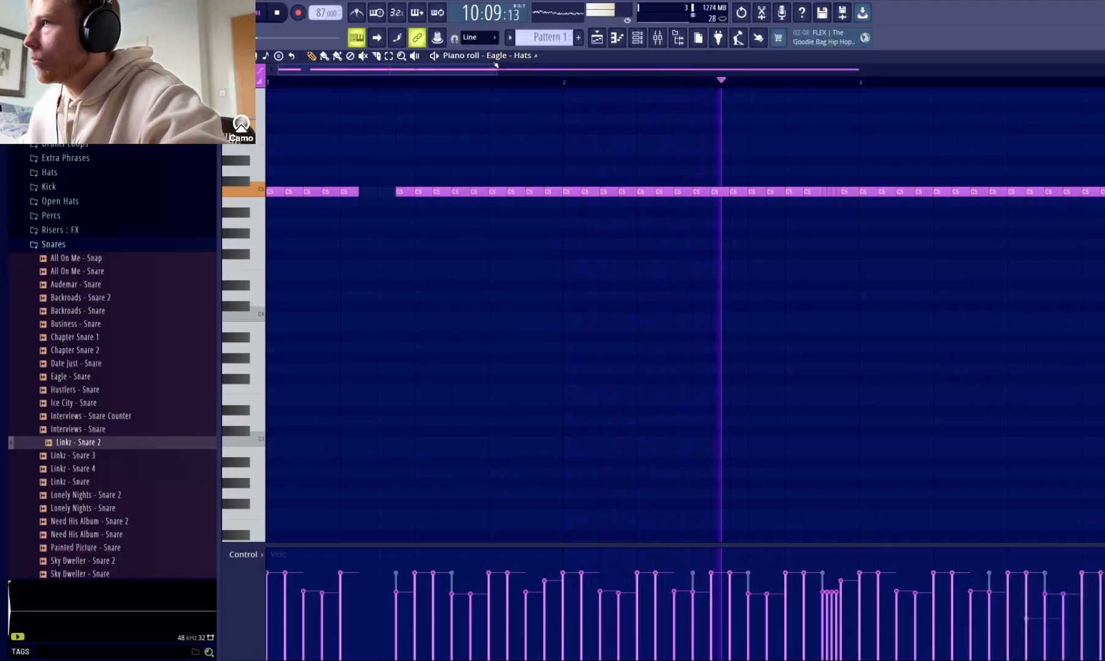
Delete the hi-hats on steps 13 and 14 of bar 3.
{"action": "left_click_drag", "start_coordinate": [497, 68], "coordinate": [568, 109]}
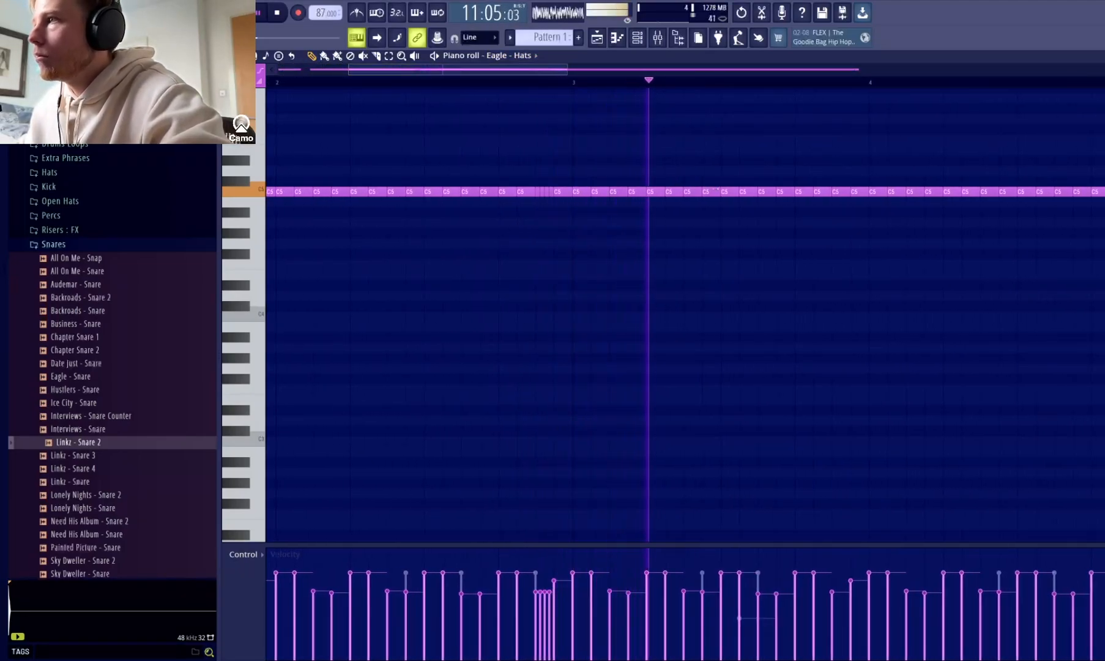
{"action": "right_click", "coordinate": [799, 193]}
{"action": "right_click", "coordinate": [817, 193]}
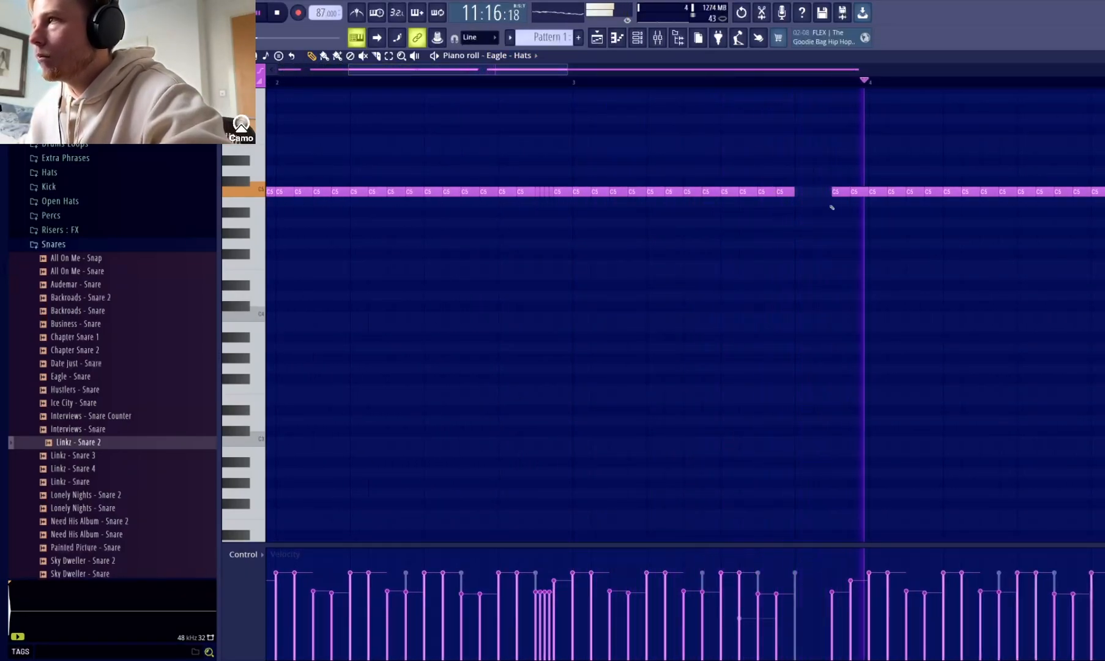
Chop the second-to-last hi-hat of bar 4 into a roll with the Default pattern and lower it two semitones to A#4.
{"action": "left_click_drag", "start_coordinate": [555, 69], "coordinate": [662, 92]}
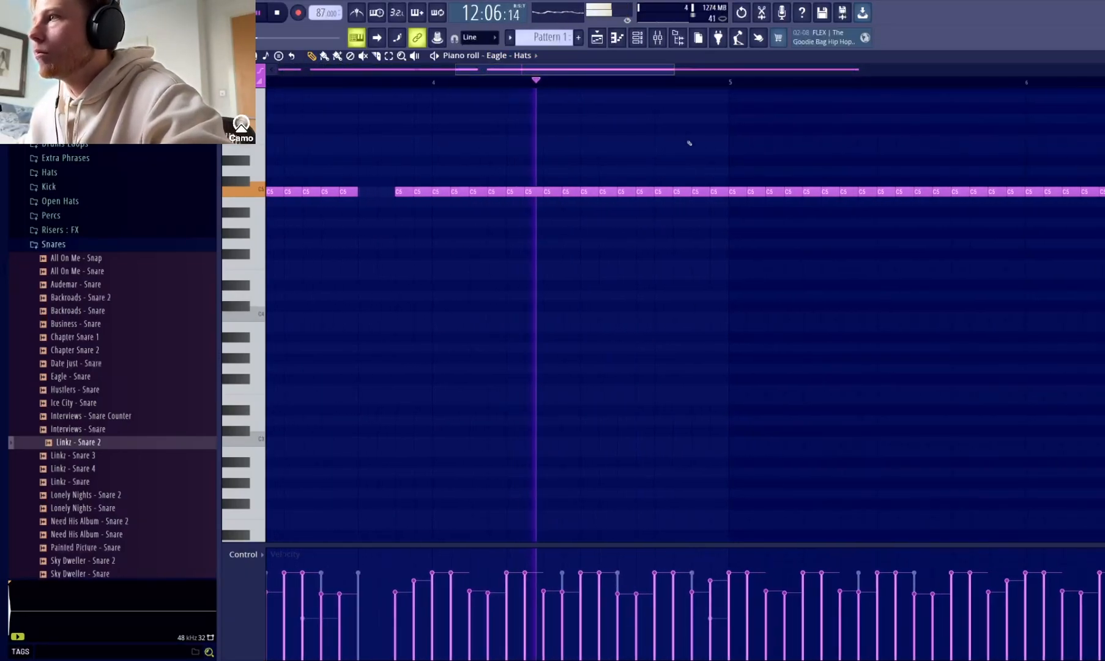
{"action": "right_click", "coordinate": [696, 192]}
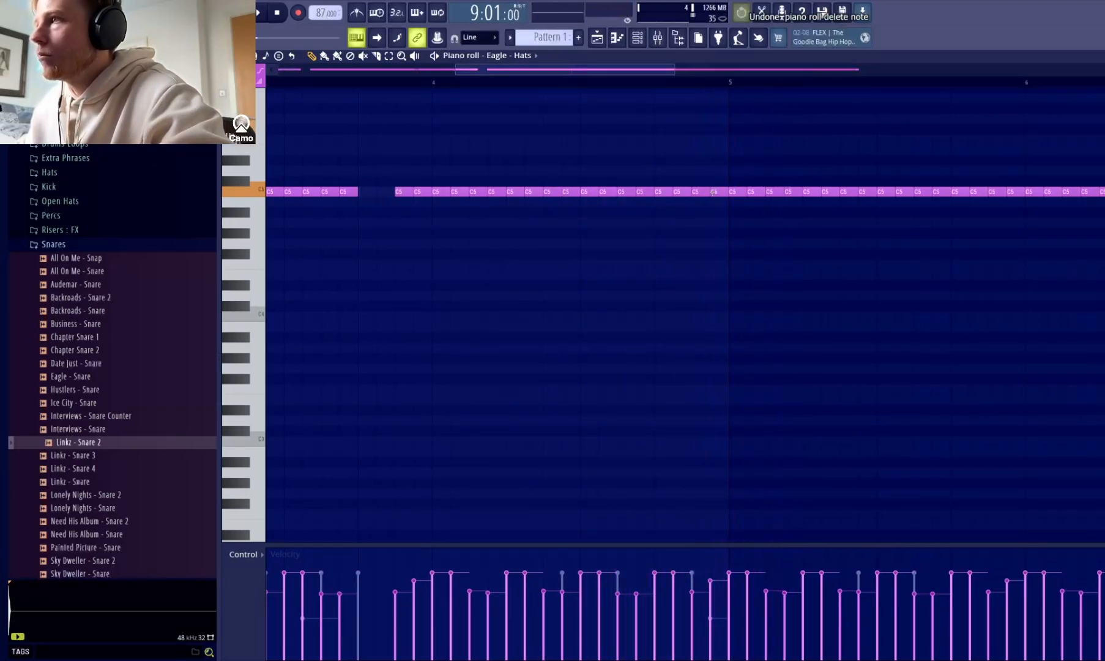
{"action": "left_click_drag", "start_coordinate": [456, 71], "coordinate": [345, 71]}
{"action": "left_click_drag", "start_coordinate": [853, 183], "coordinate": [856, 202]}
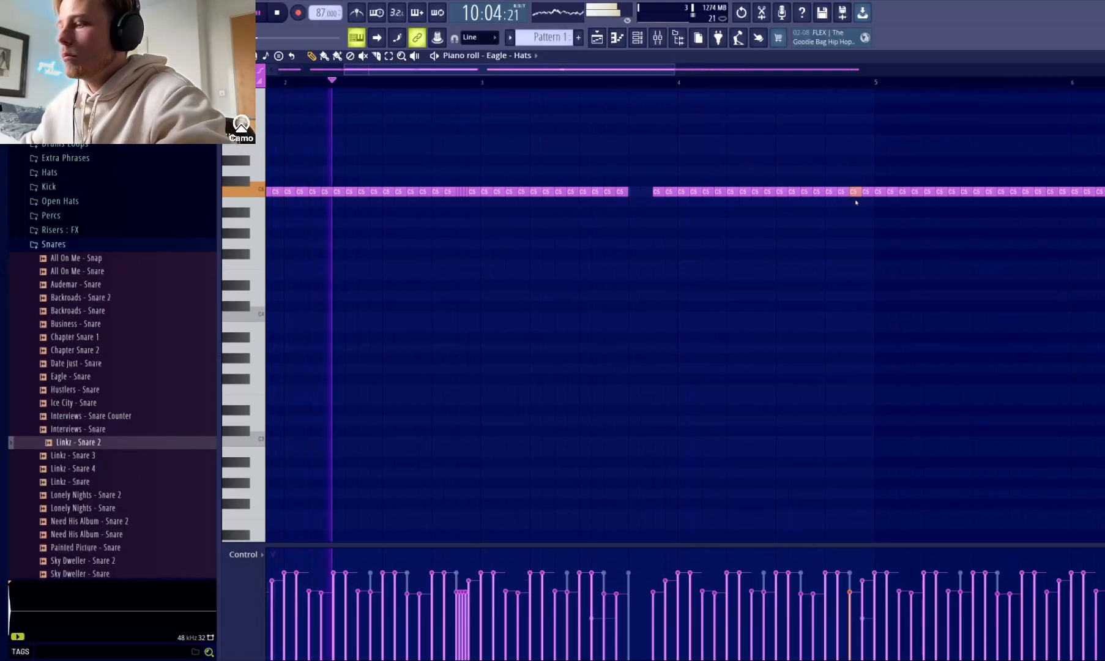
{"action": "key", "text": "alt+u"}
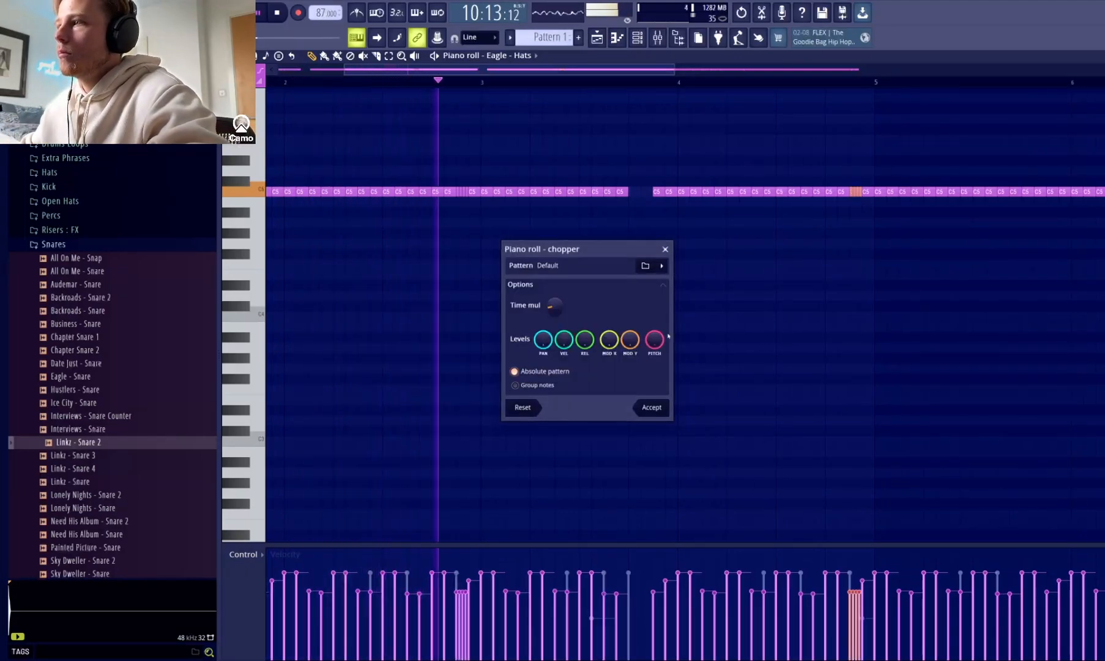
{"action": "left_click", "coordinate": [651, 408]}
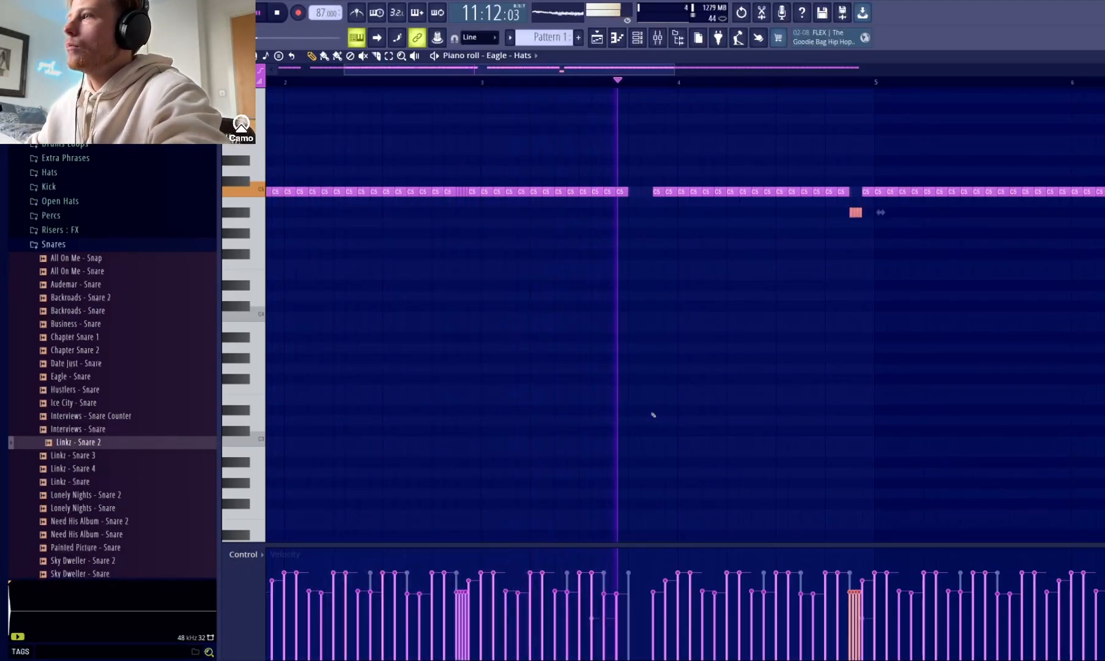
{"action": "left_click_drag", "start_coordinate": [675, 70], "coordinate": [1017, 104]}
{"action": "left_click", "coordinate": [760, 262]}
{"action": "right_click", "coordinate": [759, 261]}
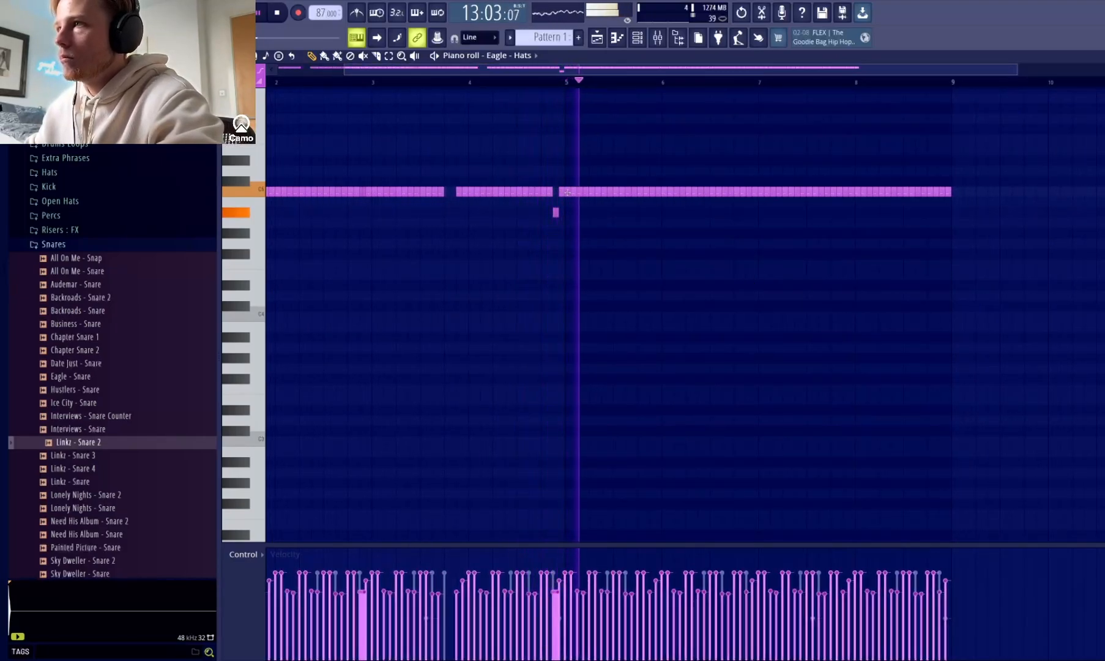
Replace the hi-hats in bars 5 to 8 with a duplicate of the edited hi-hats from bars 1 to 4.
{"action": "mouse_move", "coordinate": [583, 199]}
{"action": "left_mouse_down"}
{"action": "mouse_move", "coordinate": [1081, 204]}
{"action": "mouse_move", "coordinate": [662, 198]}
{"action": "left_mouse_up"}
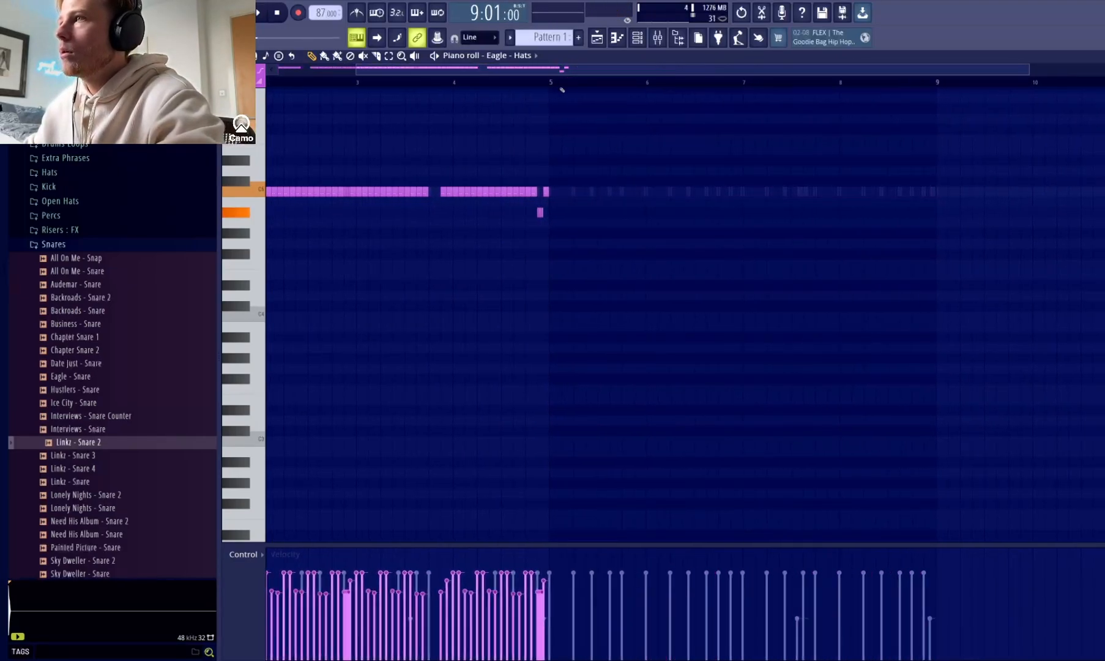
{"action": "left_click_drag", "start_coordinate": [563, 70], "coordinate": [471, 73]}
{"action": "left_click_drag", "start_coordinate": [656, 85], "coordinate": [268, 82]}
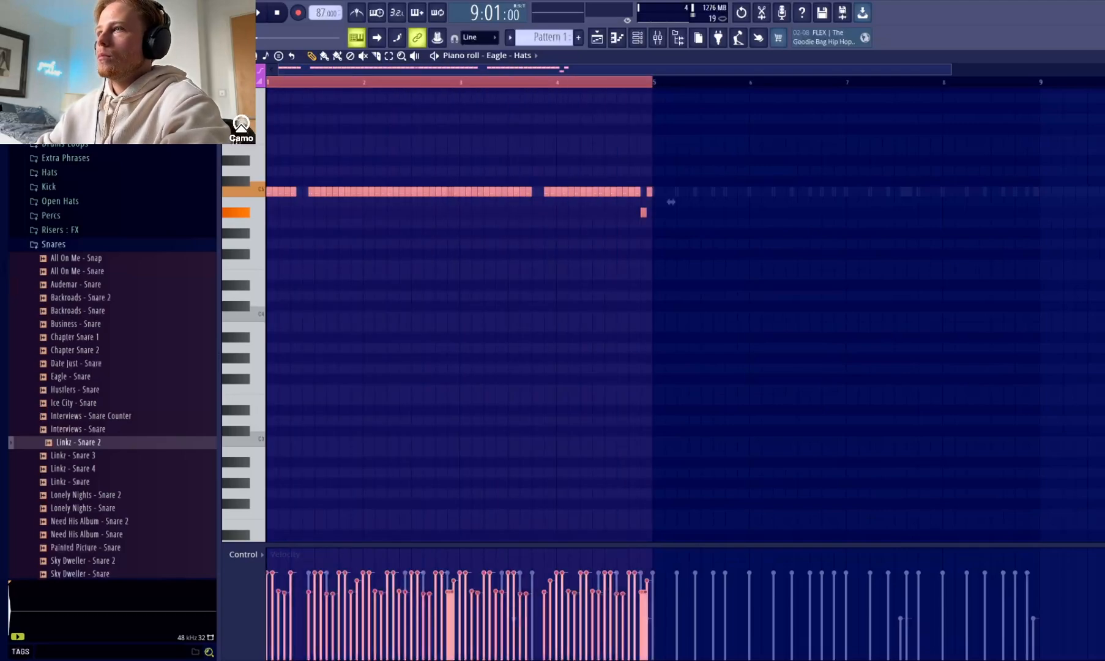
{"action": "key", "text": "ctrl+b"}
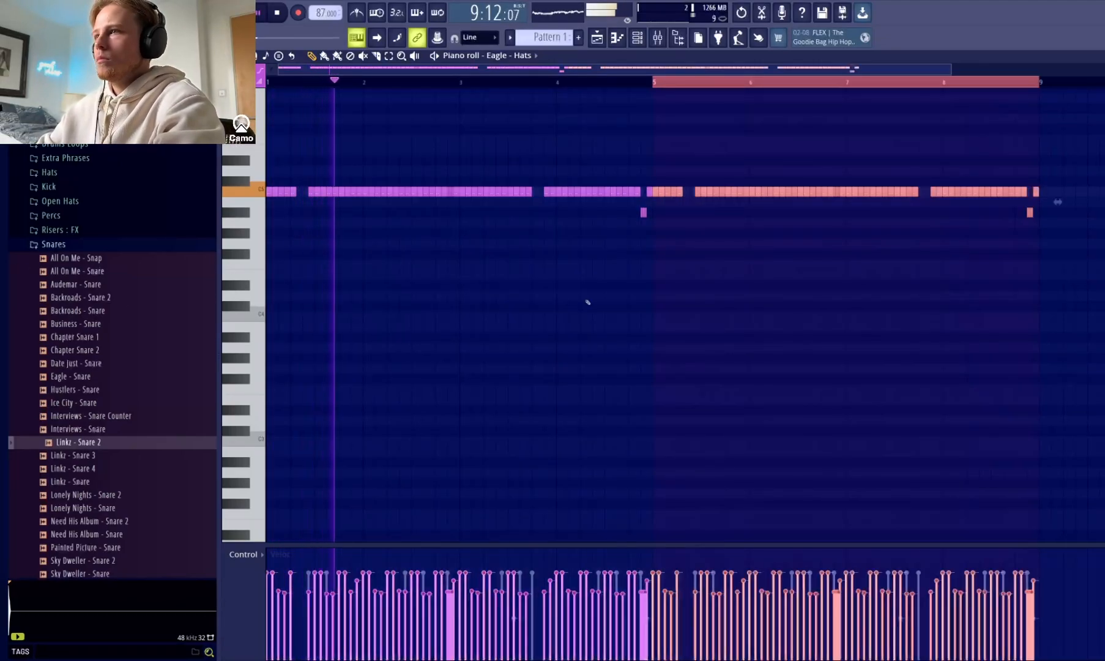
{"action": "left_click", "coordinate": [590, 297]}
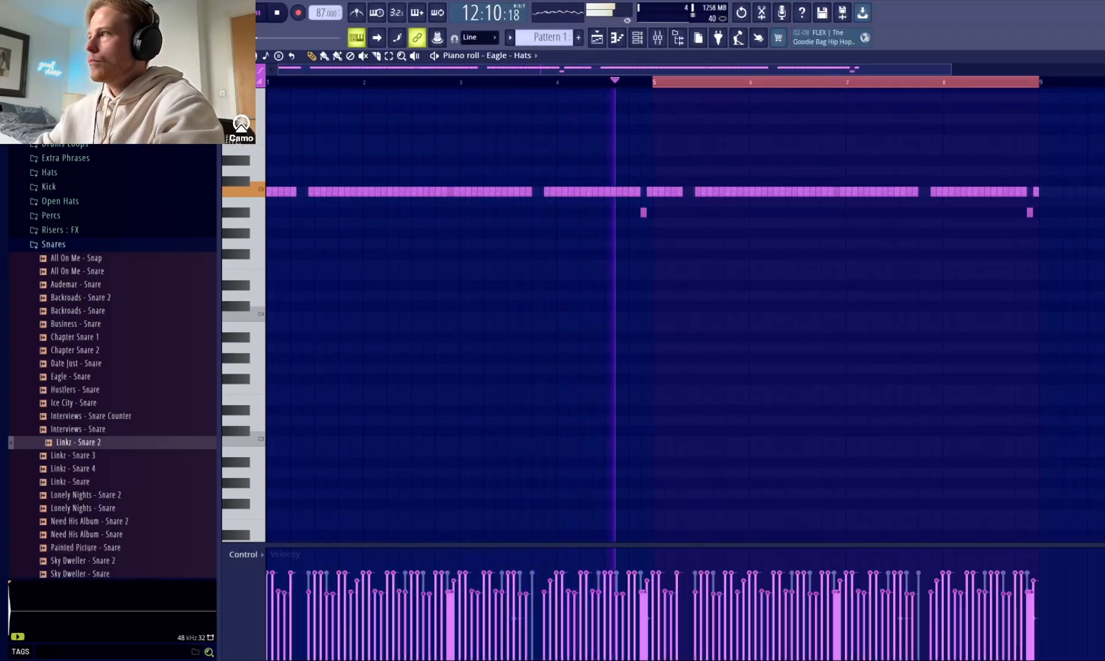
Check the complete drum pattern in the channel rack, return to the playlist and stop playback.
{"action": "key", "text": "F5"}
{"action": "key", "text": "F6"}
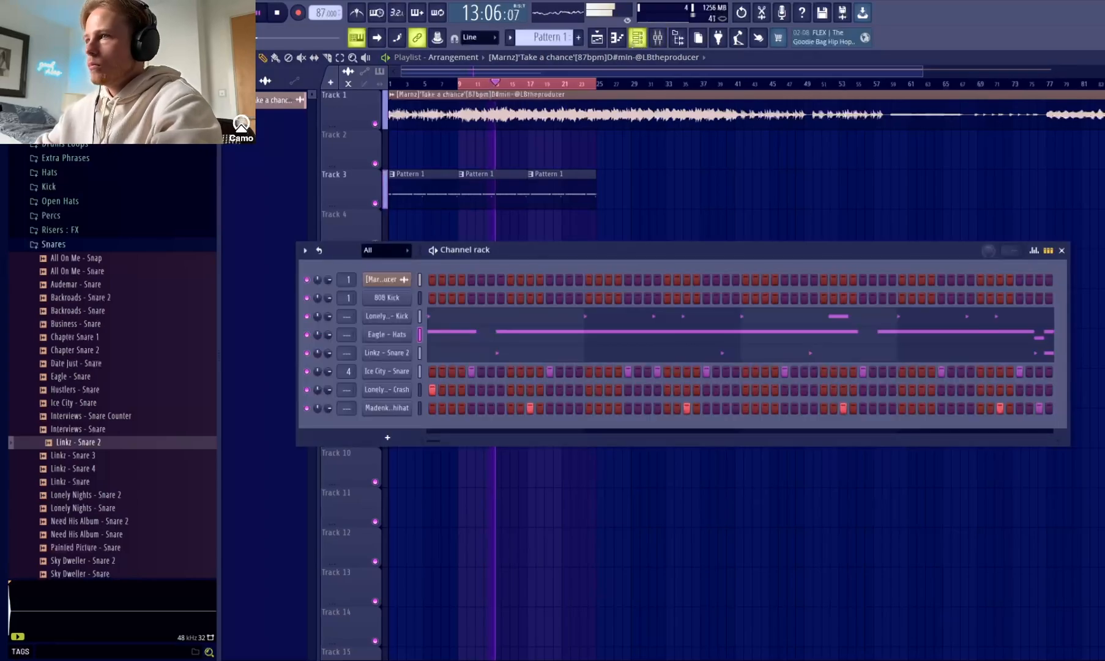
{"action": "key", "text": "F6"}
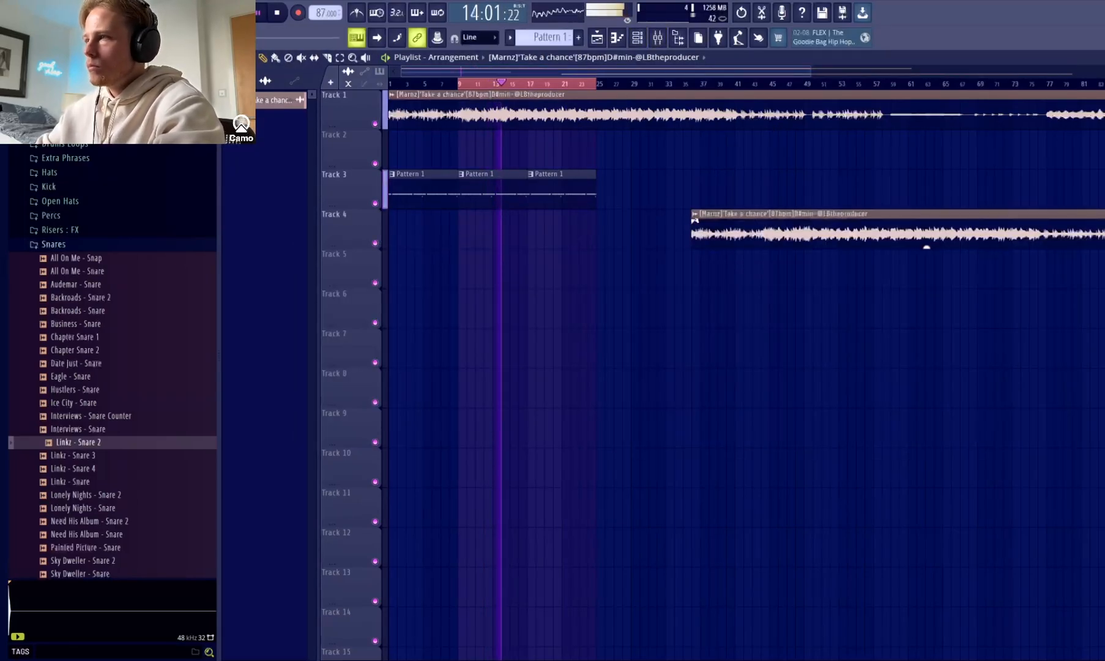
{"action": "key", "text": "space"}
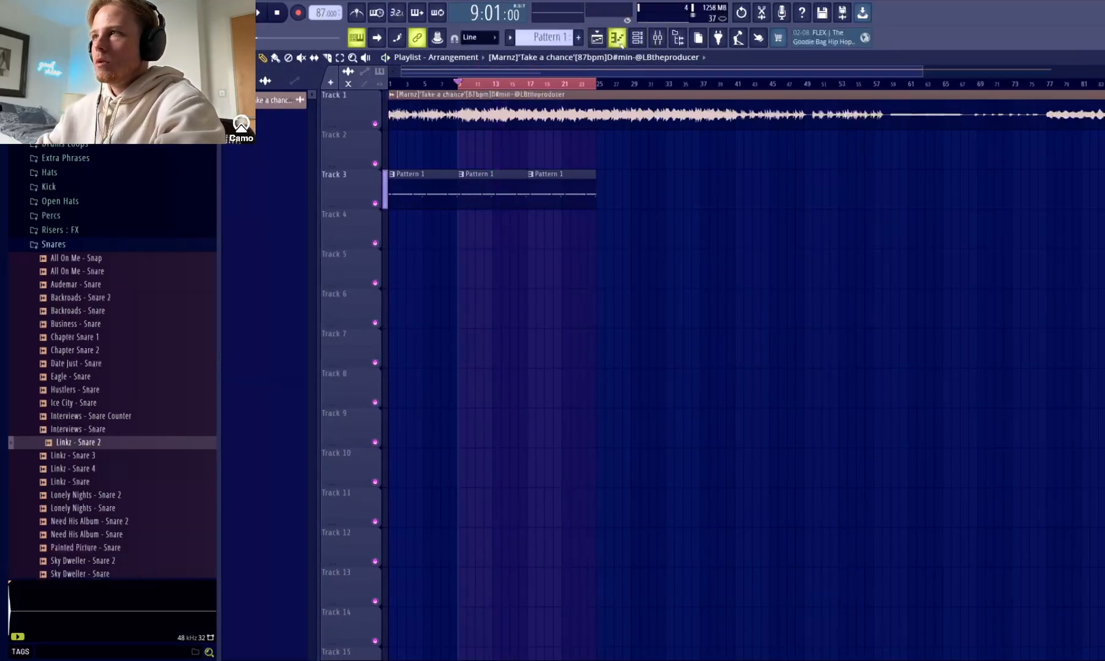
{"action": "left_click", "coordinate": [617, 37]}
{"action": "left_click", "coordinate": [617, 37]}
{"action": "left_click", "coordinate": [638, 38]}
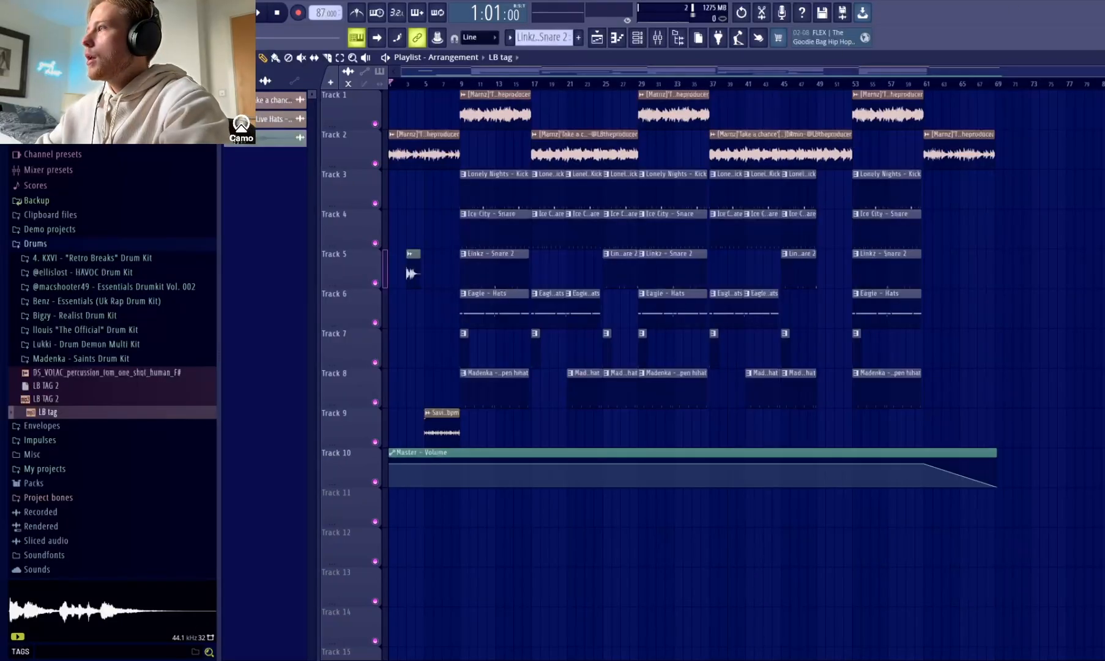
Audition the intro from bars 6 and 5 to hear the Saviour Live Hats loop under the melody.
{"action": "left_click_drag", "start_coordinate": [1089, 72], "coordinate": [672, 72]}
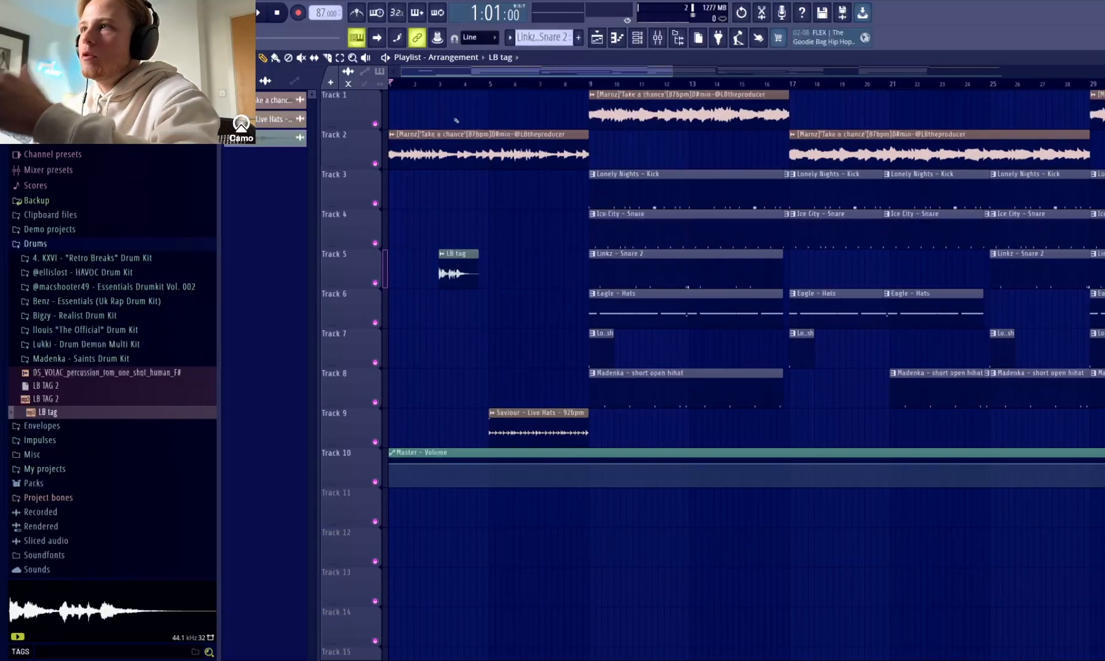
{"action": "left_click", "coordinate": [514, 84]}
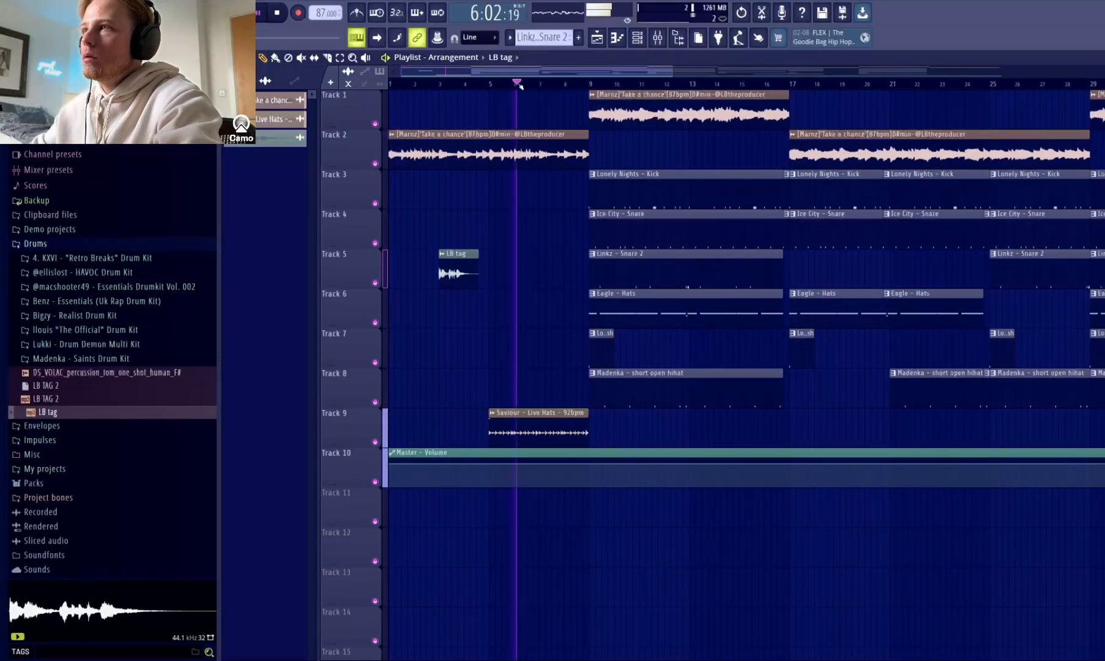
{"action": "key", "text": "space"}
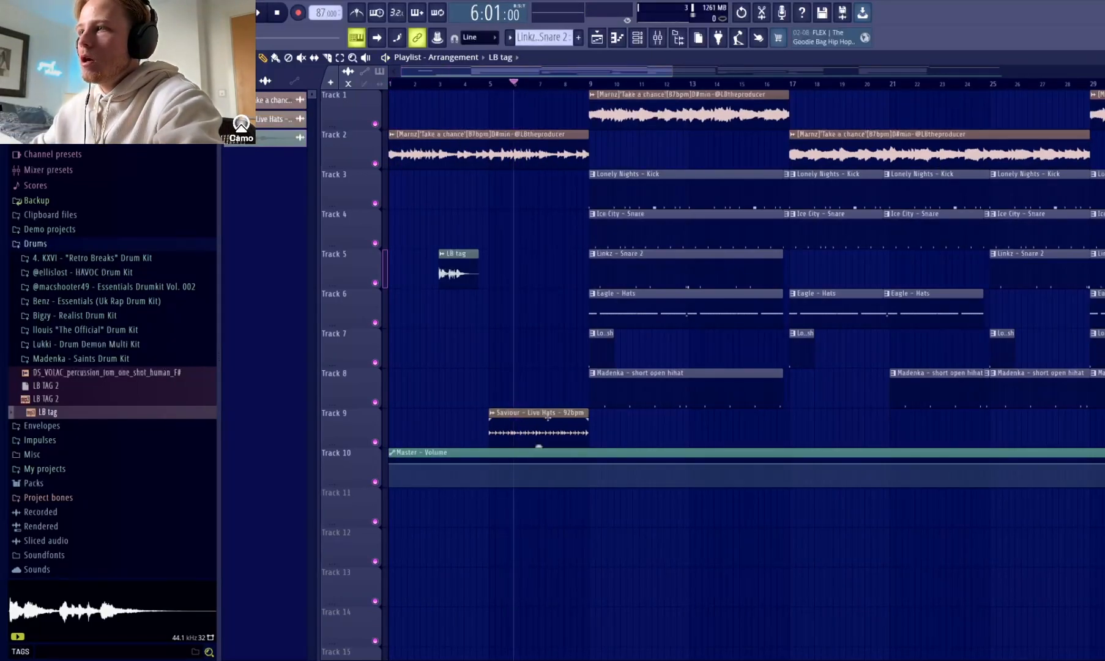
{"action": "left_click", "coordinate": [496, 84]}
{"action": "key", "text": "space"}
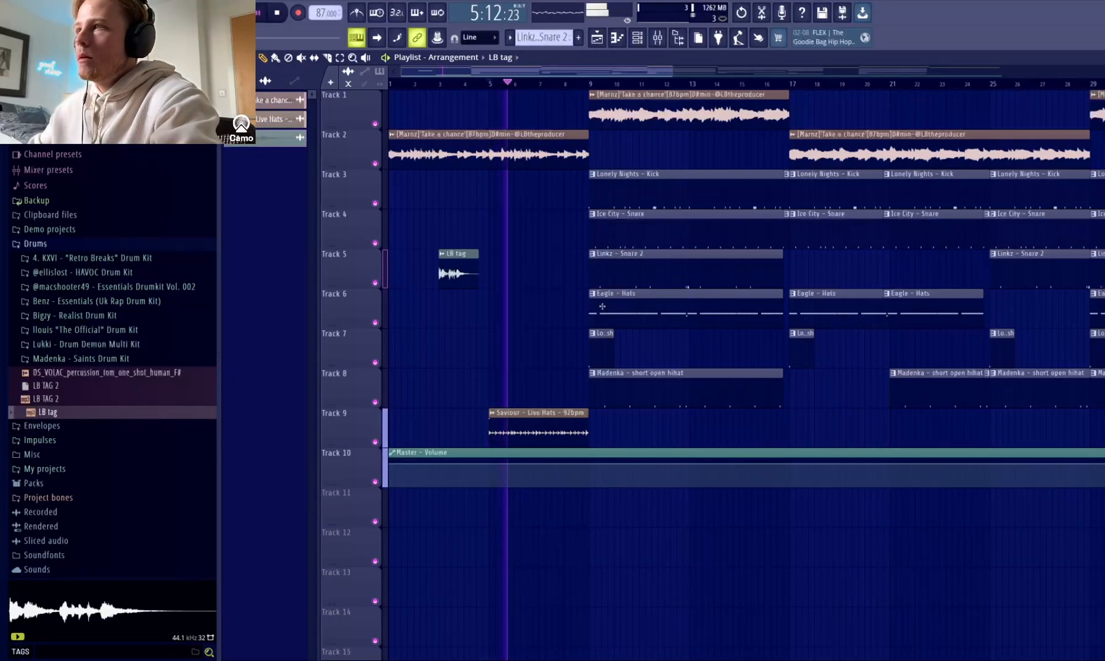
{"action": "key", "text": "space"}
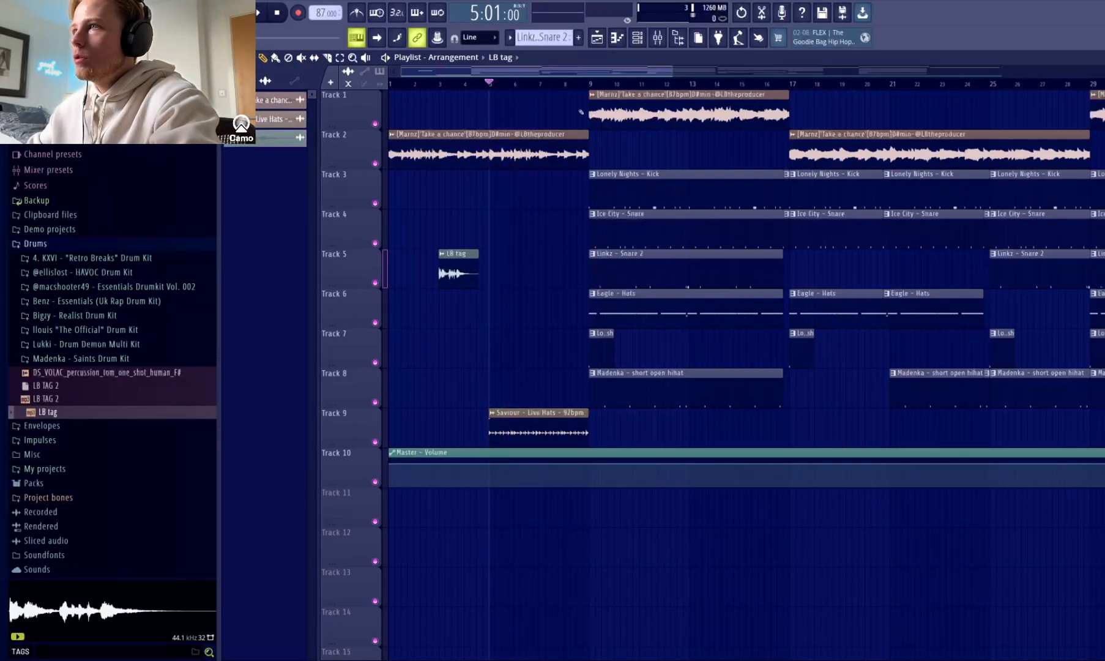
Listen to the full drums entering at bar 9 and the section starting at bar 17.
{"action": "scroll", "coordinate": [604, 88], "scroll_direction": "down", "scroll_amount": 1}
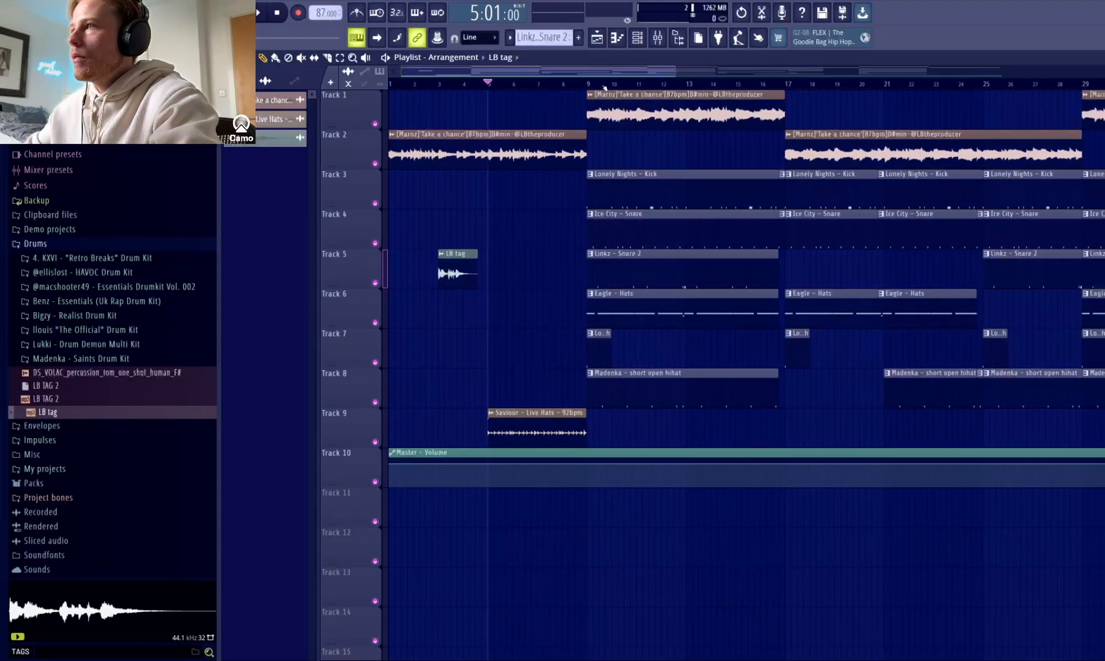
{"action": "key", "text": "space"}
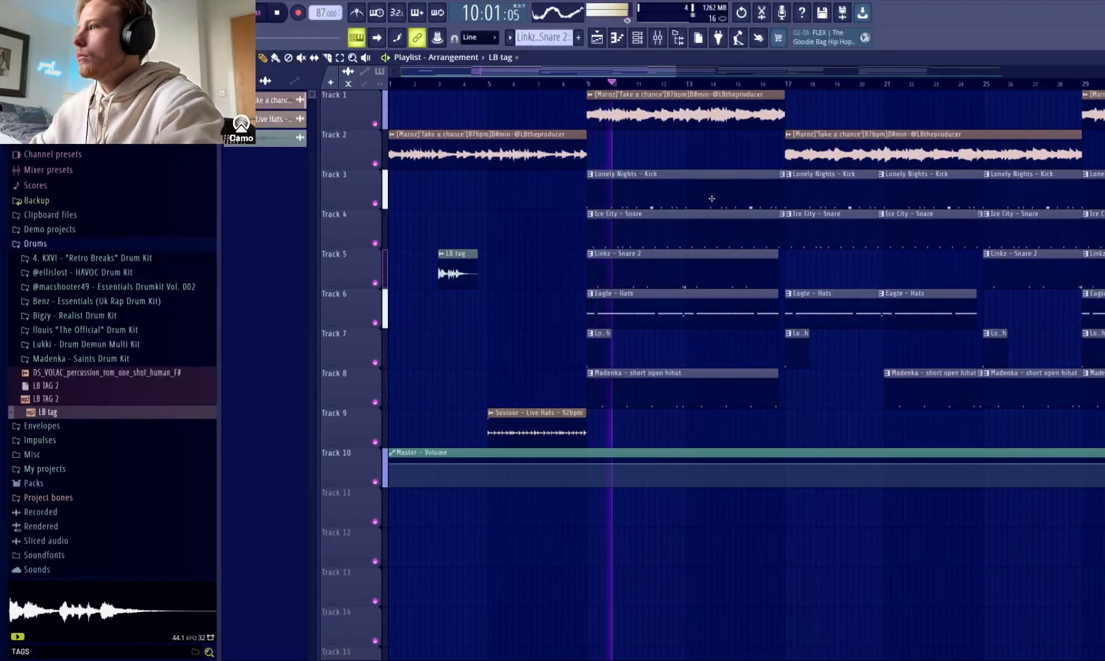
{"action": "scroll", "coordinate": [679, 84], "scroll_direction": "down", "scroll_amount": 3}
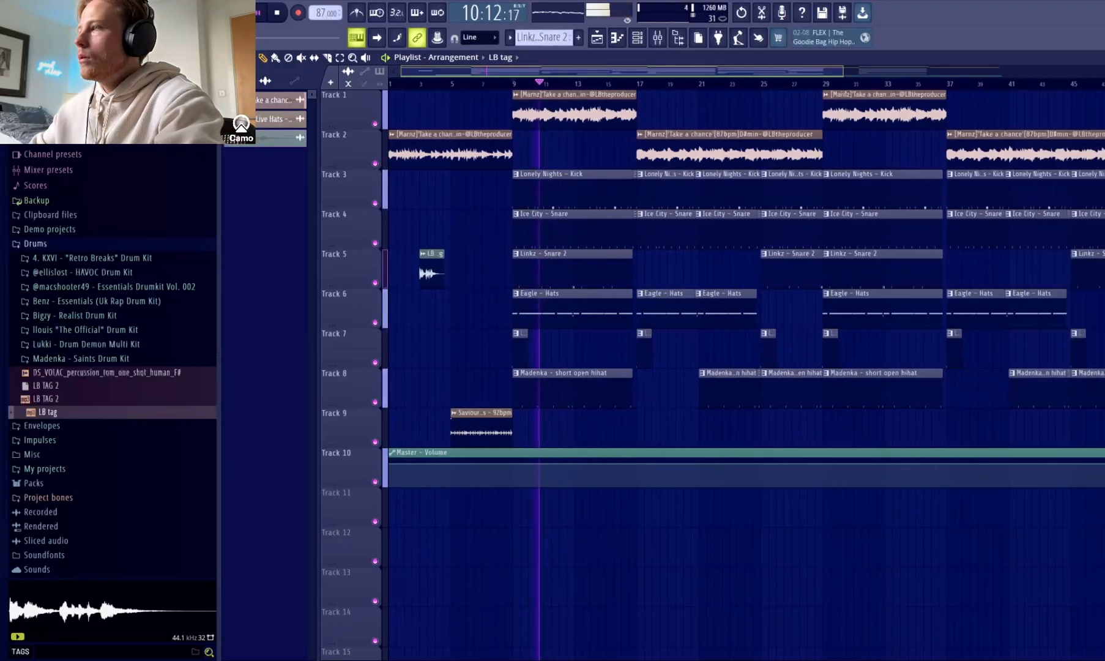
{"action": "key", "text": "space"}
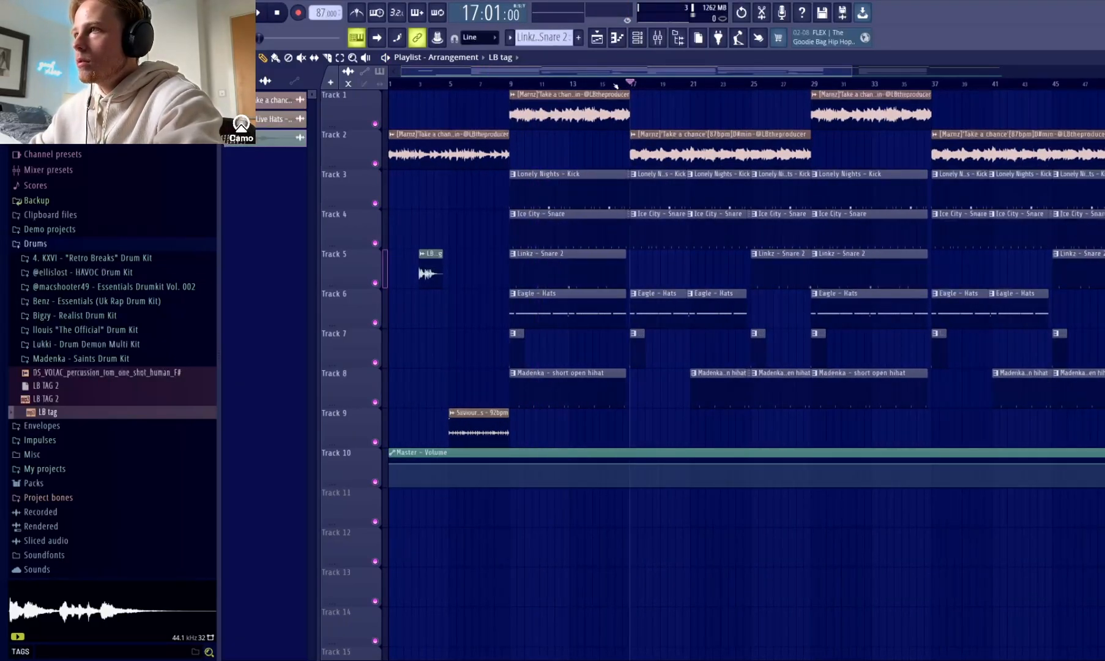
{"action": "scroll", "coordinate": [711, 103], "scroll_direction": "up", "scroll_amount": 4}
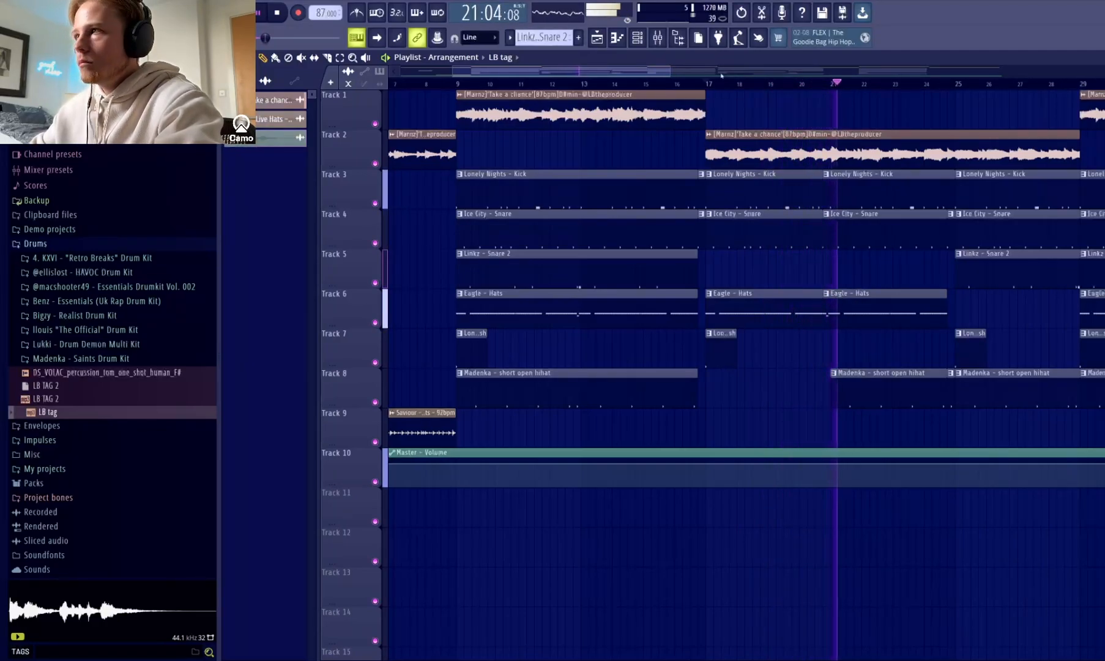
{"action": "key", "text": "space"}
Review the arrangement's second half and listen to the drumless melody break from bar 49.
{"action": "left_click_drag", "start_coordinate": [657, 71], "coordinate": [896, 73]}
{"action": "left_click_drag", "start_coordinate": [807, 72], "coordinate": [836, 79]}
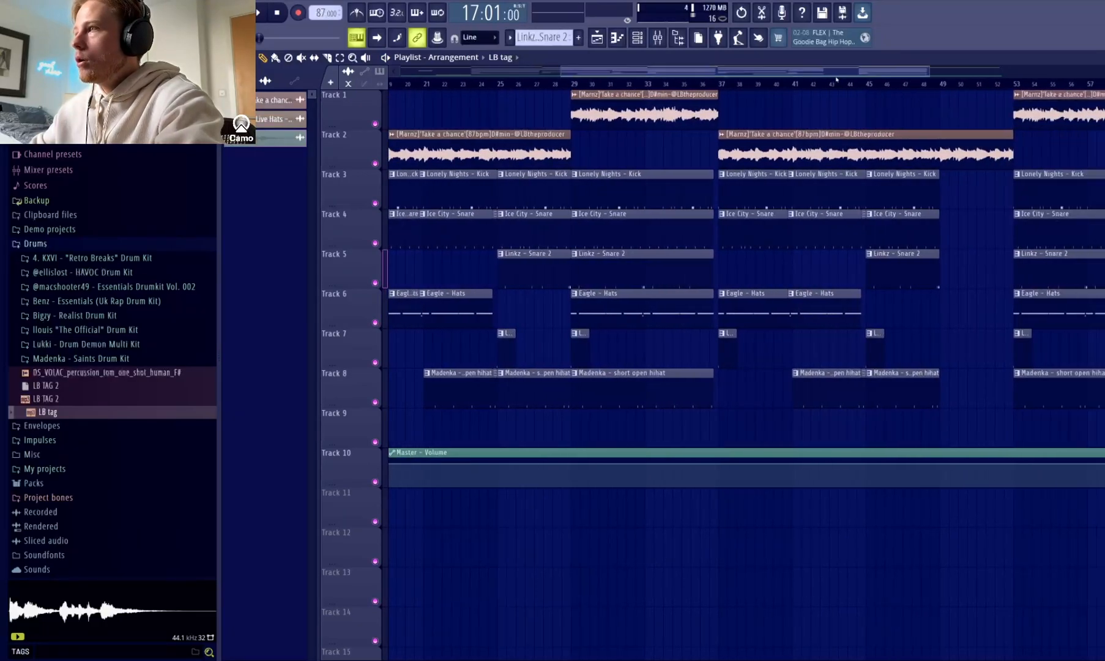
{"action": "left_click_drag", "start_coordinate": [923, 71], "coordinate": [941, 98]}
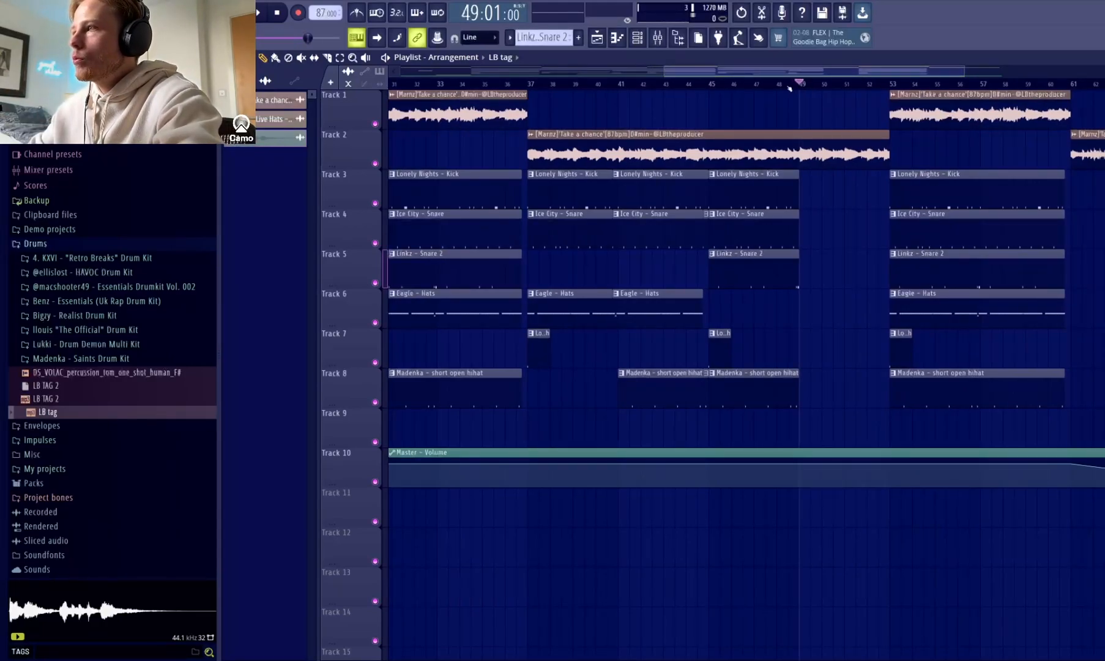
{"action": "key", "text": "space"}
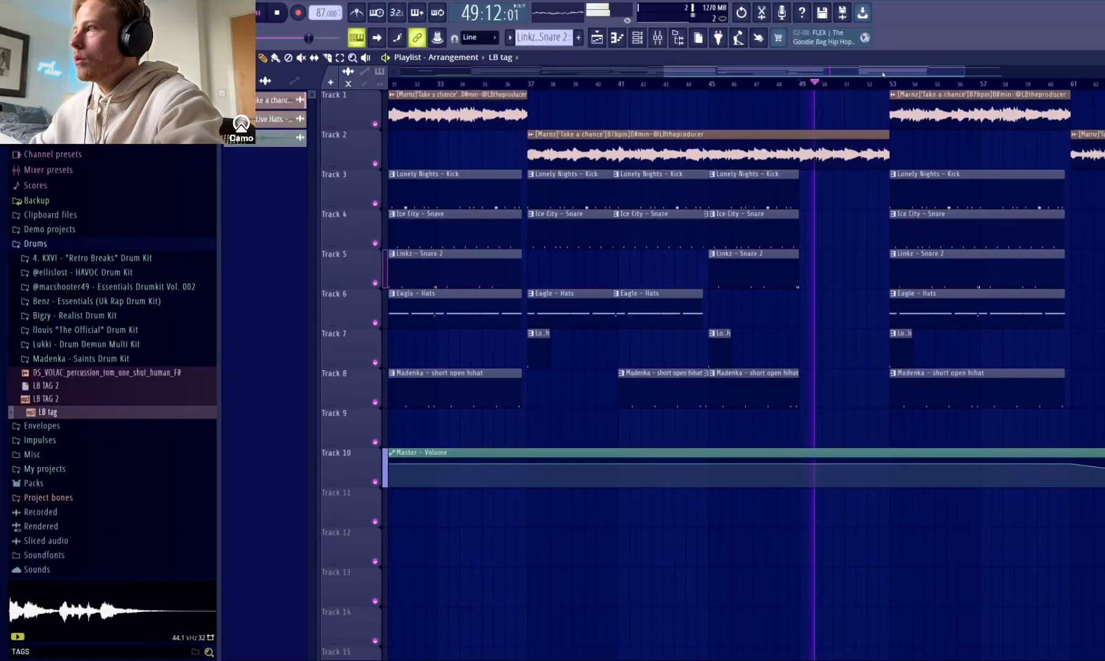
{"action": "left_click_drag", "start_coordinate": [963, 71], "coordinate": [1103, 77]}
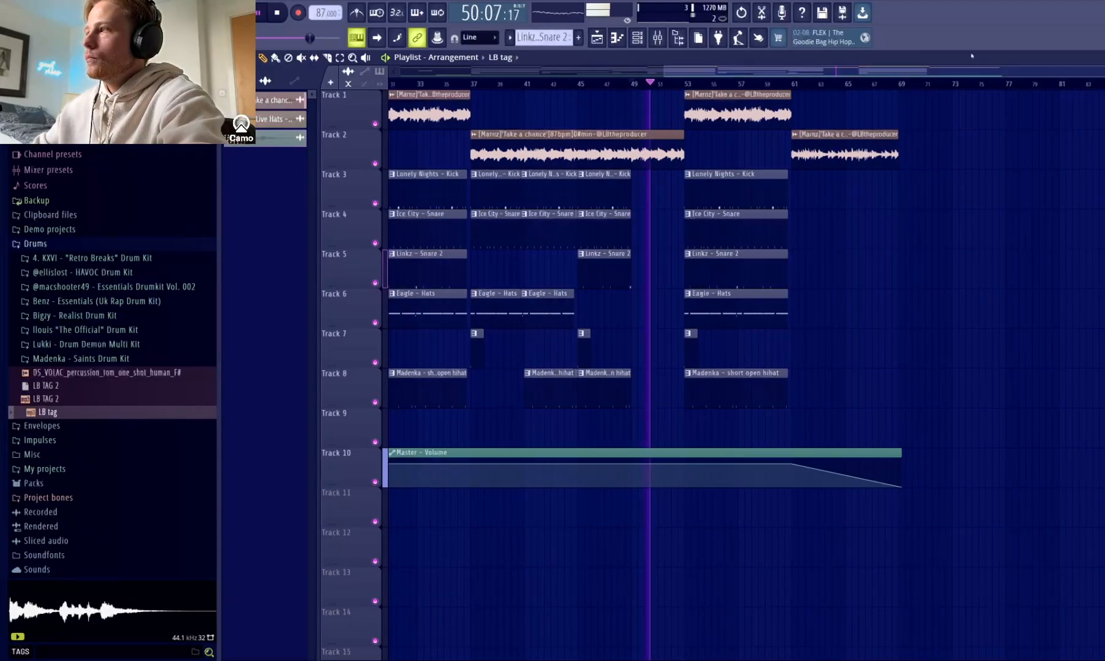
{"action": "left_click_drag", "start_coordinate": [984, 74], "coordinate": [771, 73]}
{"action": "key", "text": "space"}
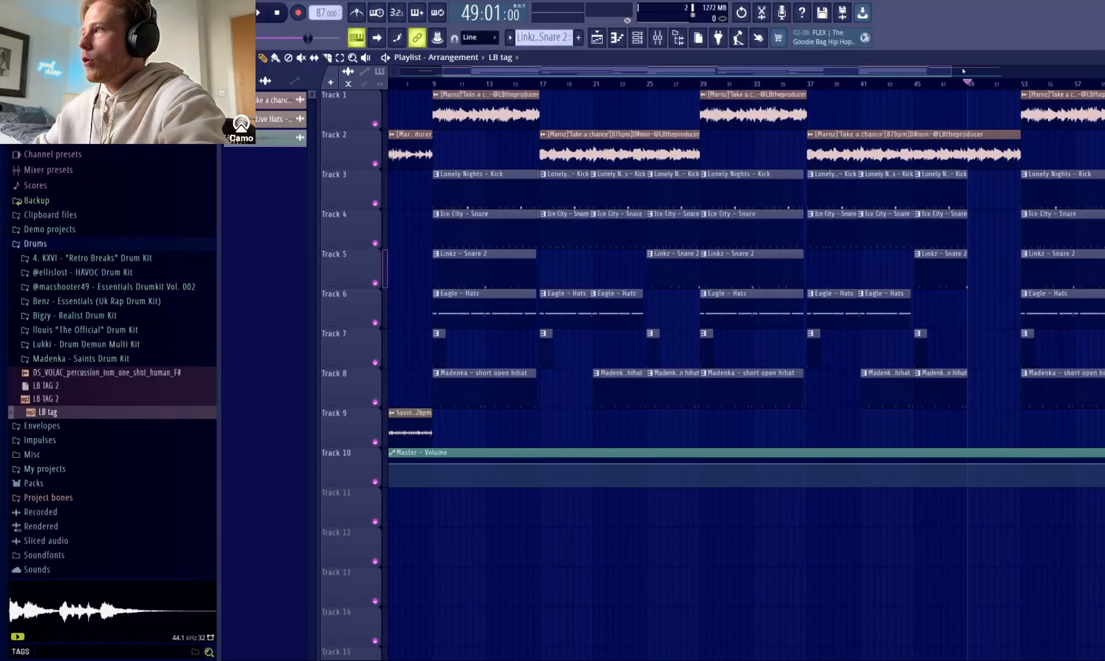
Examine the arrangement up to the closing fade and listen to the transitions into bars 17 and 25.
{"action": "left_click_drag", "start_coordinate": [953, 72], "coordinate": [1036, 81]}
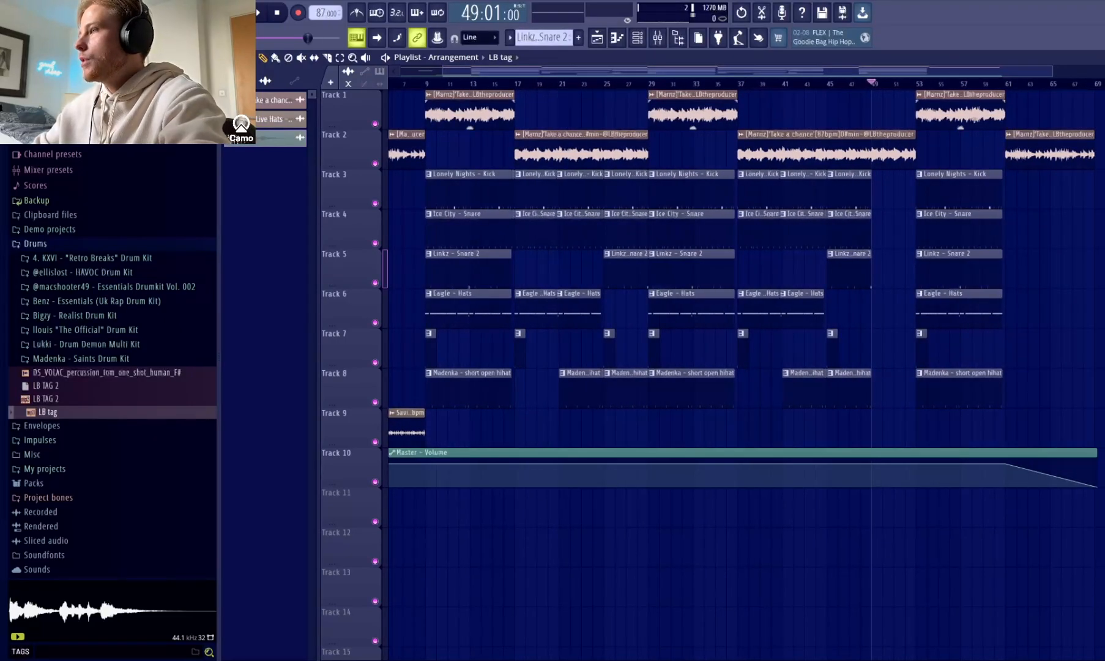
{"action": "left_click_drag", "start_coordinate": [1049, 71], "coordinate": [696, 89]}
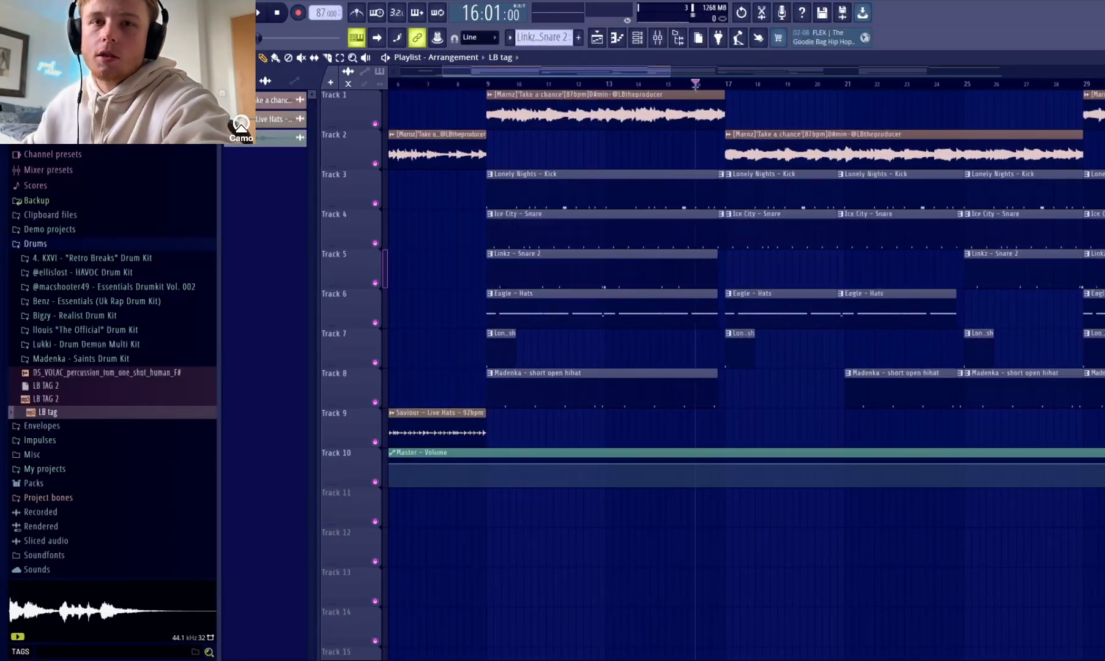
{"action": "key", "text": "space"}
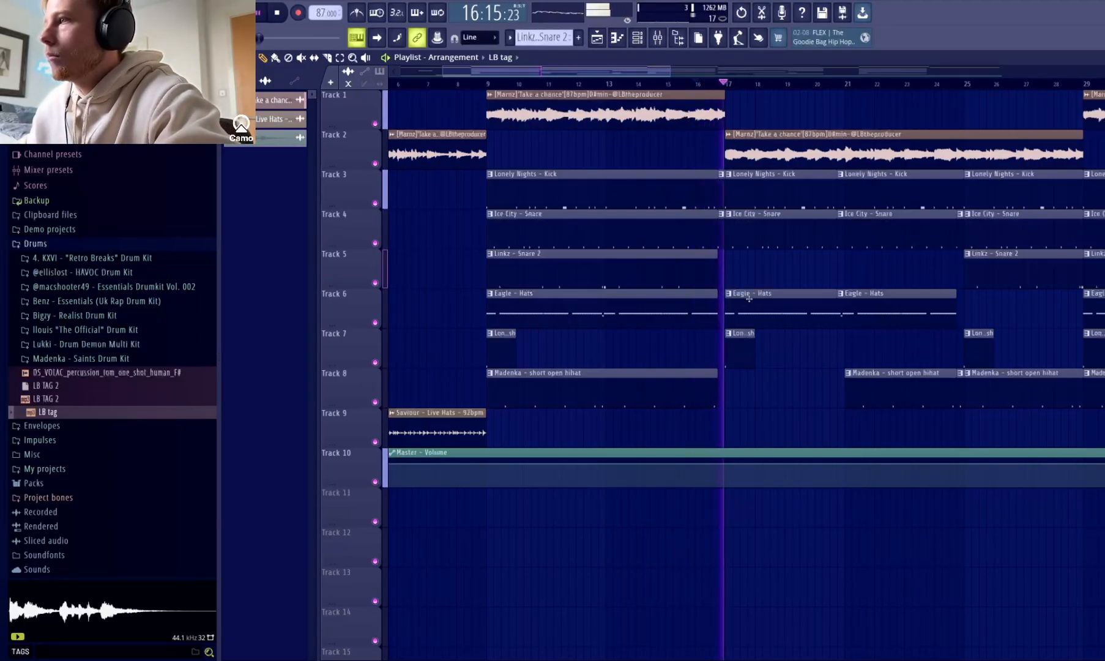
{"action": "key", "text": "space"}
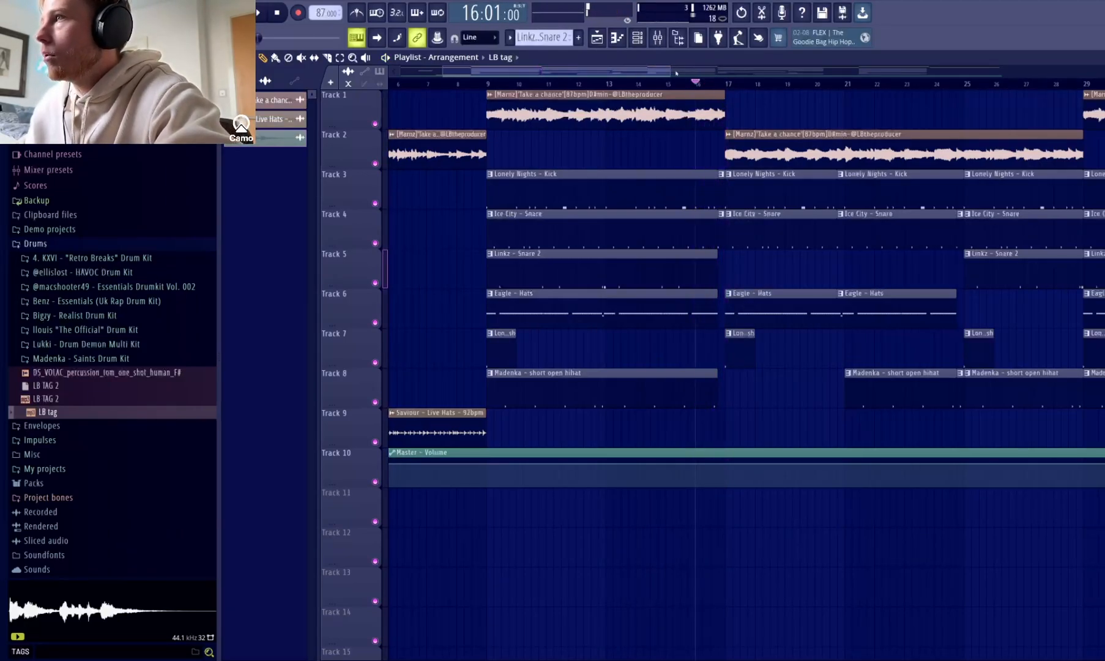
{"action": "left_click_drag", "start_coordinate": [677, 73], "coordinate": [710, 90]}
{"action": "key", "text": "space"}
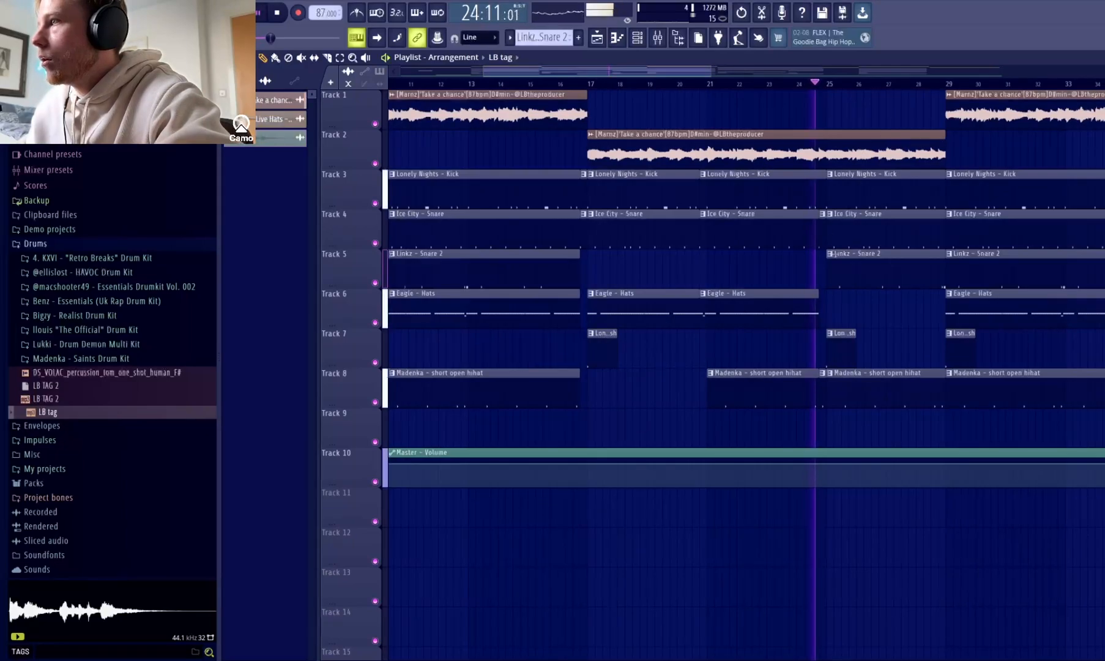
{"action": "key", "text": "space"}
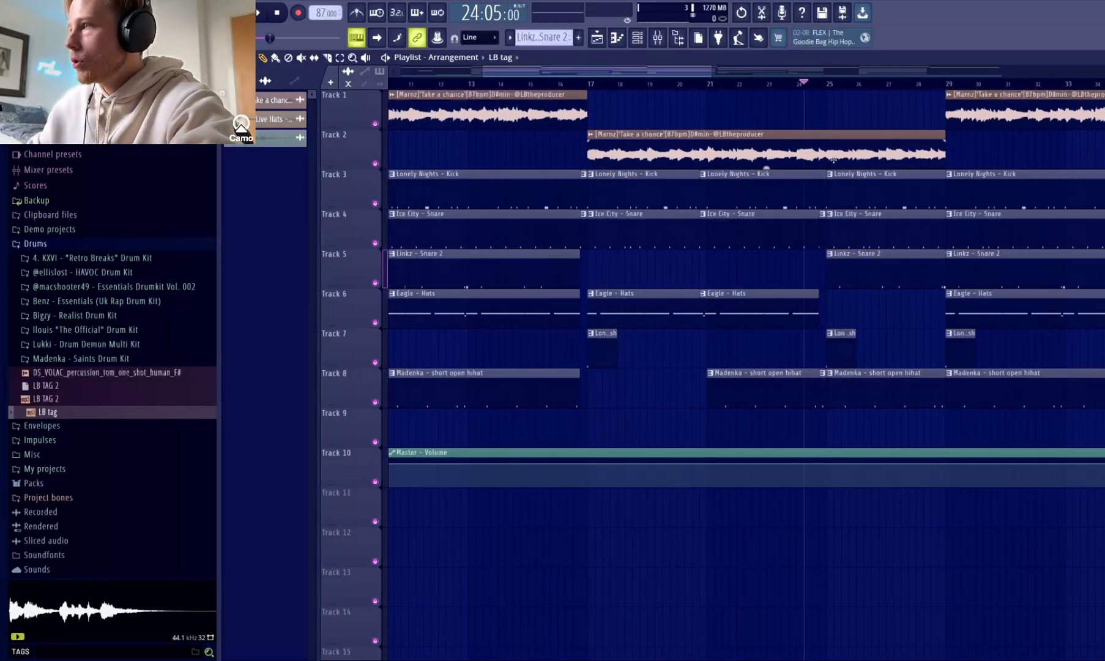
{"action": "key", "text": "space"}
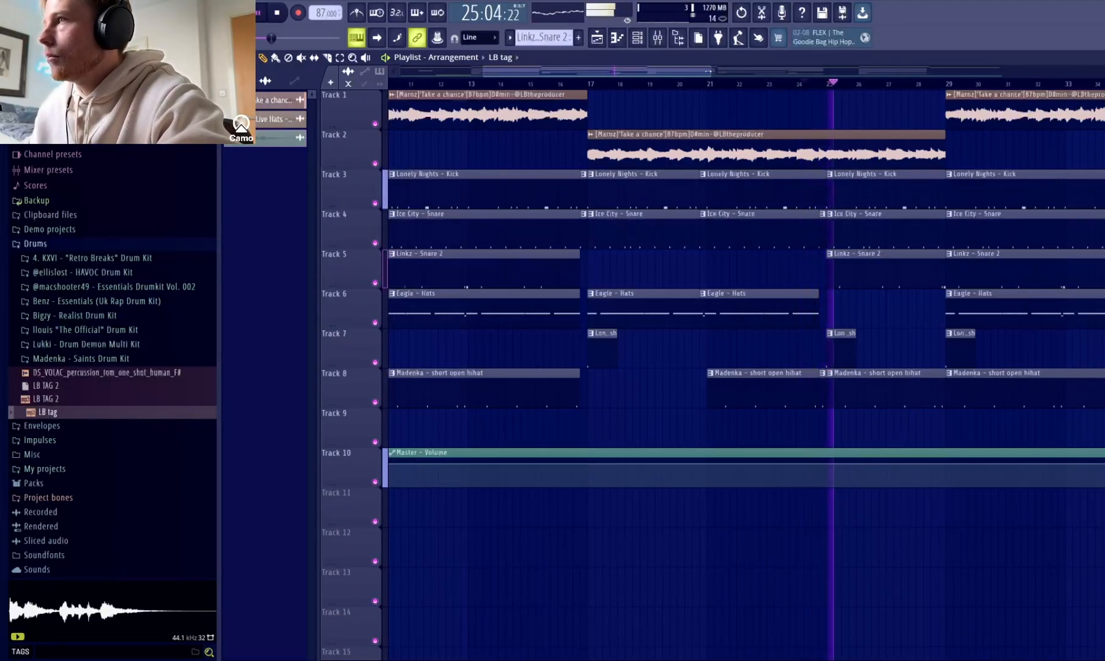
{"action": "left_click_drag", "start_coordinate": [711, 73], "coordinate": [1026, 172]}
{"action": "key", "text": "space"}
Return the playback position to bar 1 and show the opening sections of the arrangement.
{"action": "left_click", "coordinate": [742, 15]}
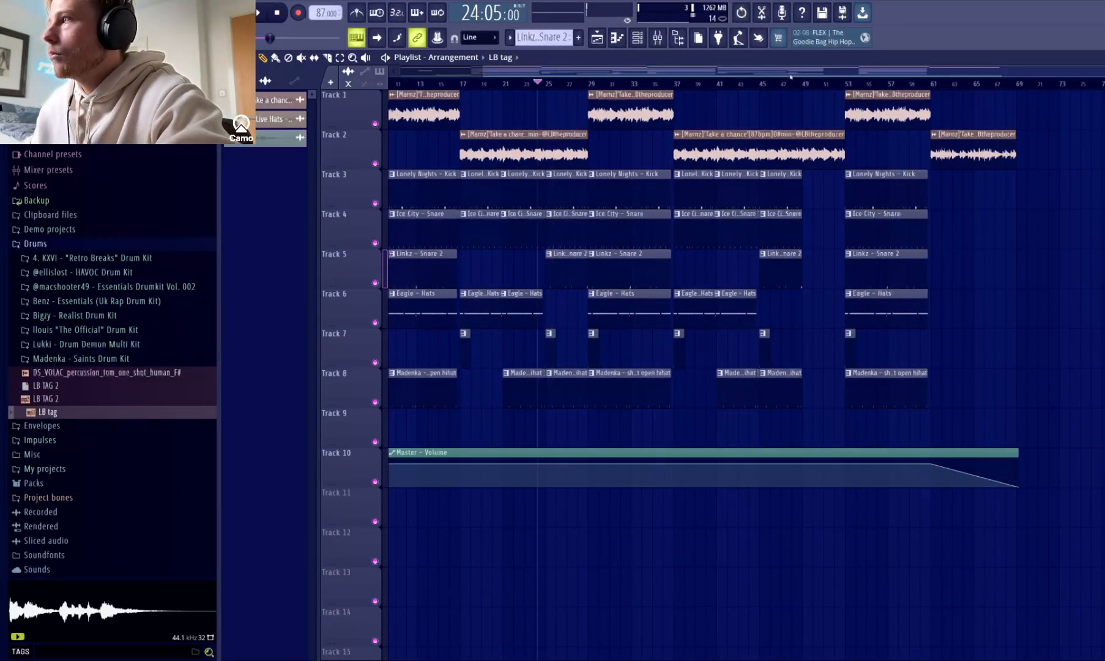
{"action": "left_click_drag", "start_coordinate": [790, 77], "coordinate": [567, 61]}
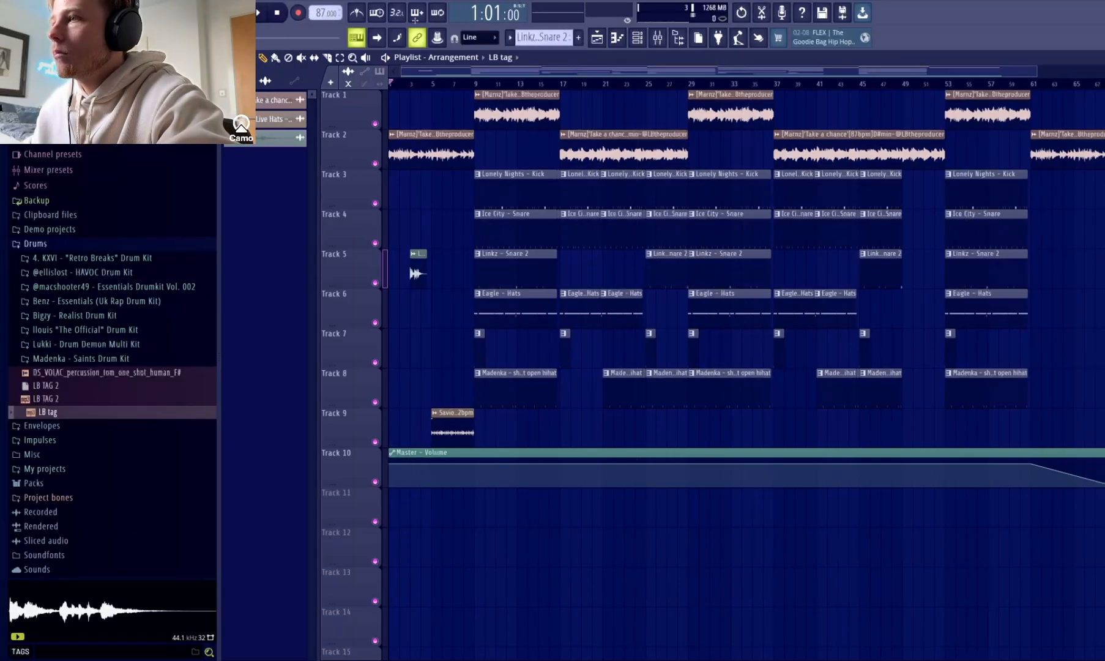
{"action": "left_click_drag", "start_coordinate": [1031, 69], "coordinate": [875, 68]}
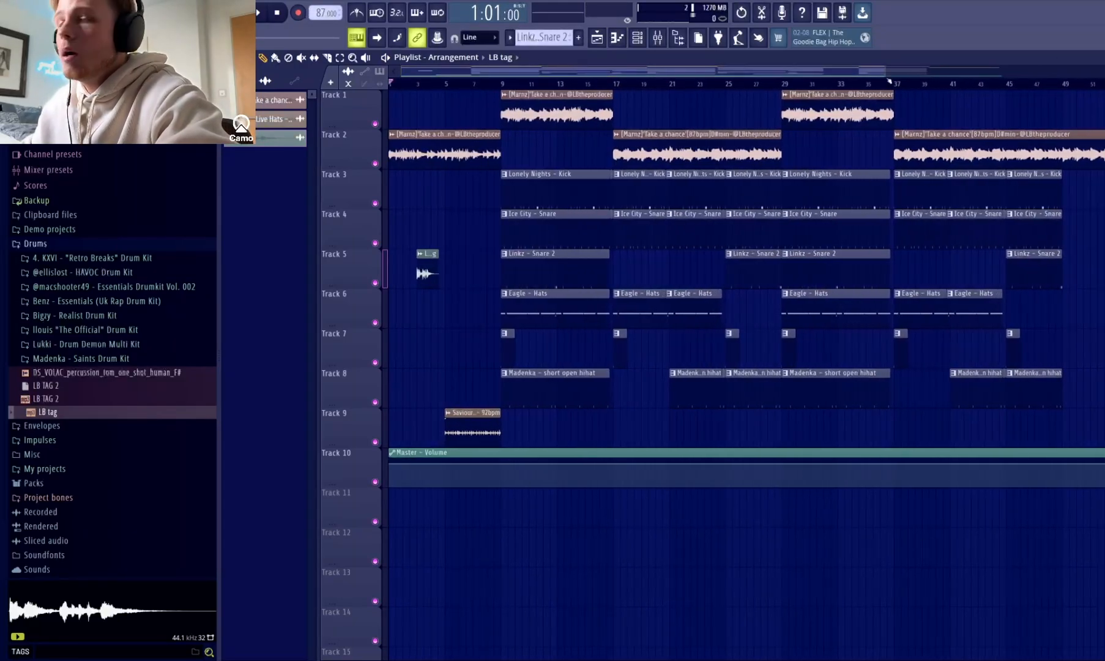